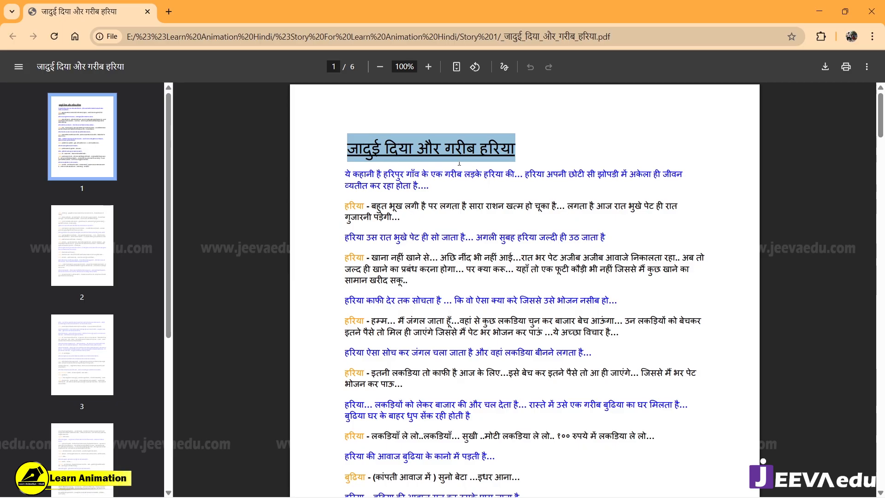
- Read the story script PDF from the firewood-selling dialogue on page 1 to the old woman's first line on page 2
scroll(544, 291, down, 6)
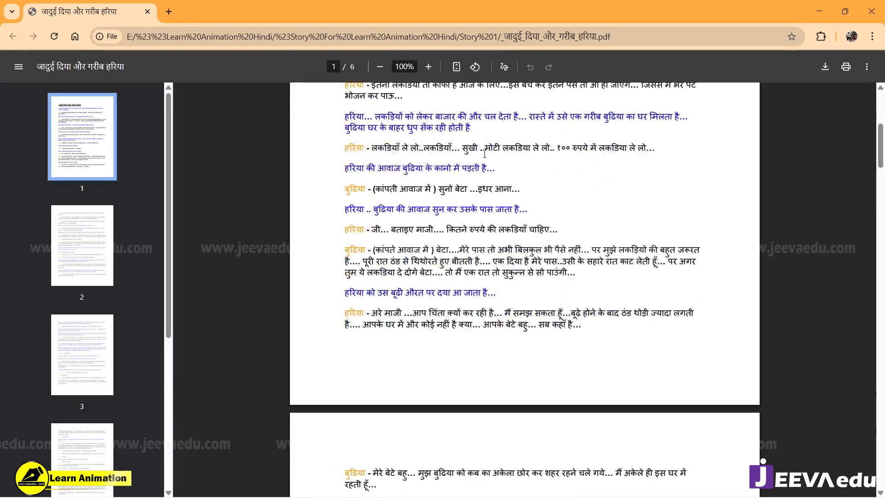
drag(591, 314, 371, 149)
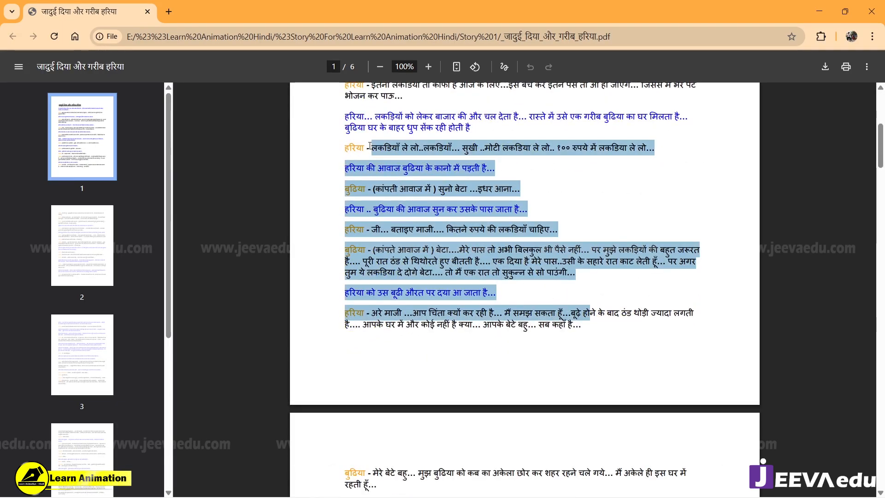
scroll(466, 218, down, 2)
click(500, 261)
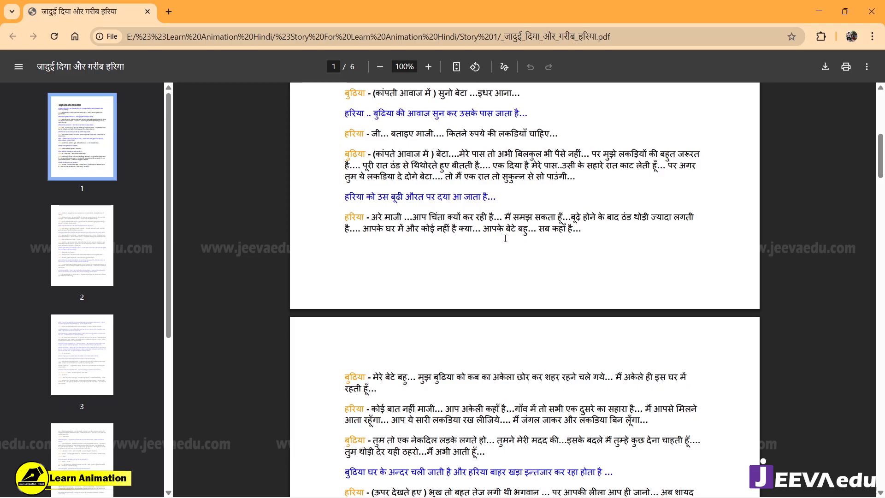
scroll(505, 238, down, 4)
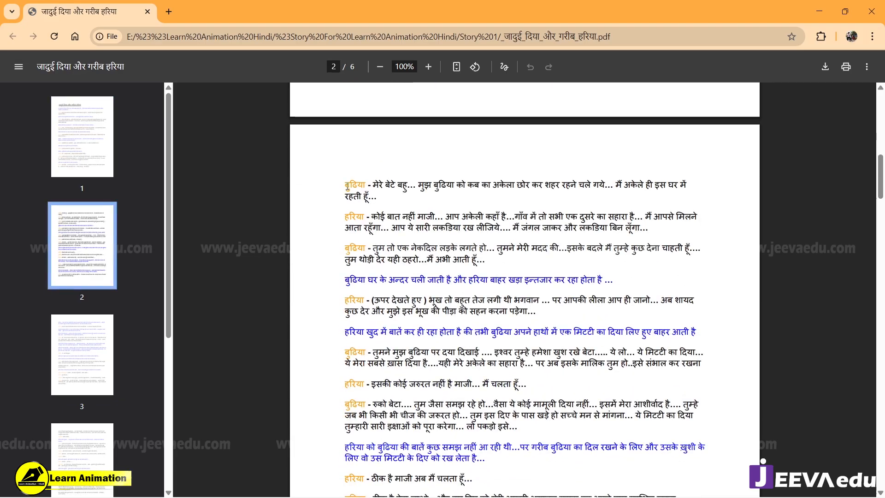
drag(348, 187, 446, 186)
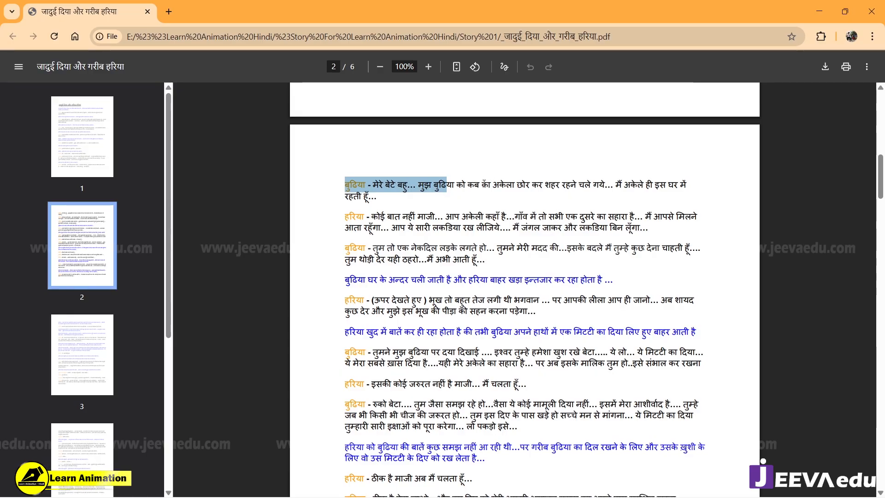
click(474, 187)
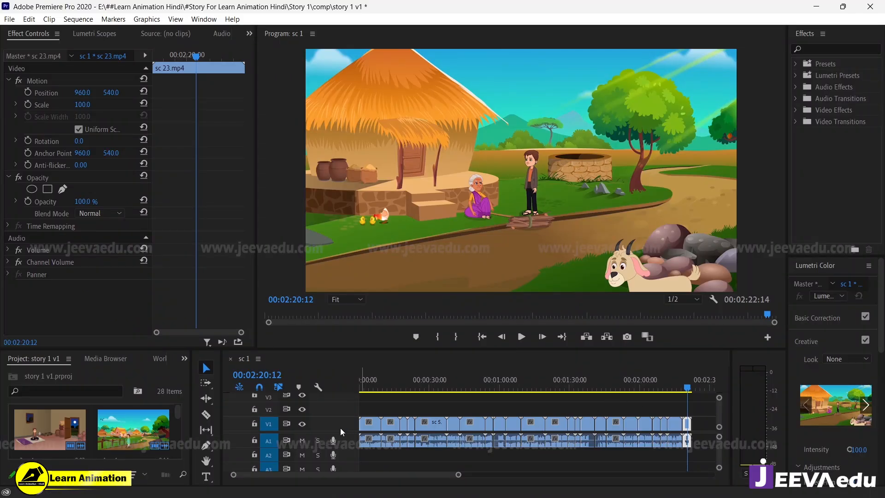
- In Premiere Pro, mute audio track A1 and scrub through the sc 1 sequence from its start to the last clip
click(302, 440)
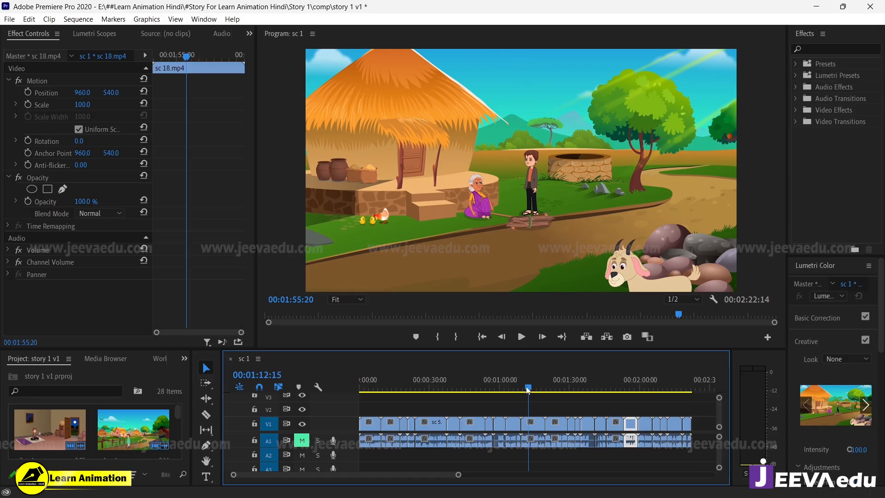
key(Home)
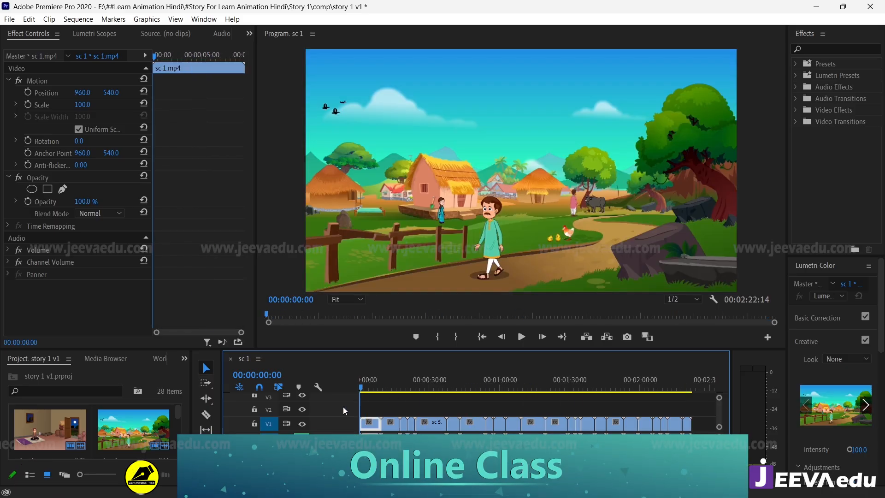
drag(358, 408, 499, 418)
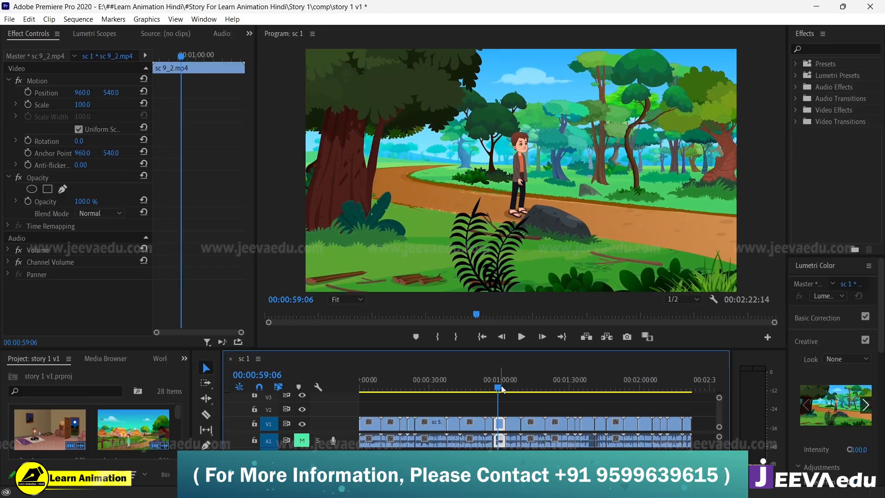
drag(503, 389, 540, 408)
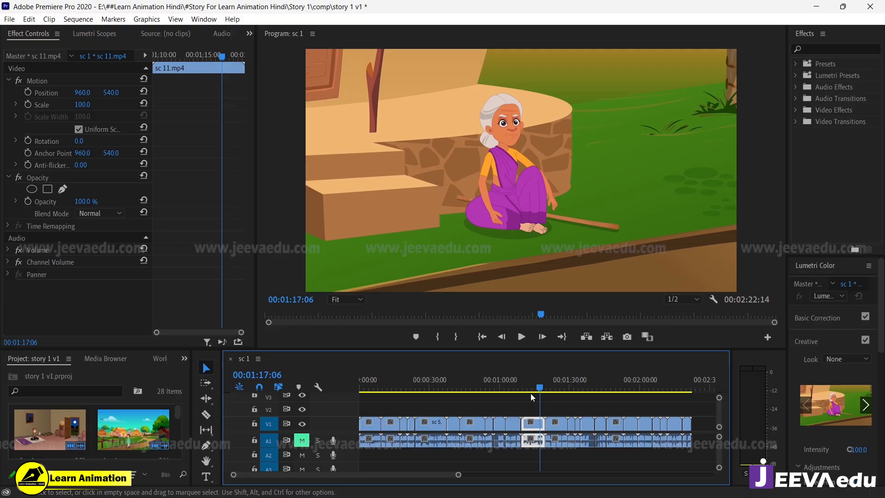
drag(537, 391, 690, 400)
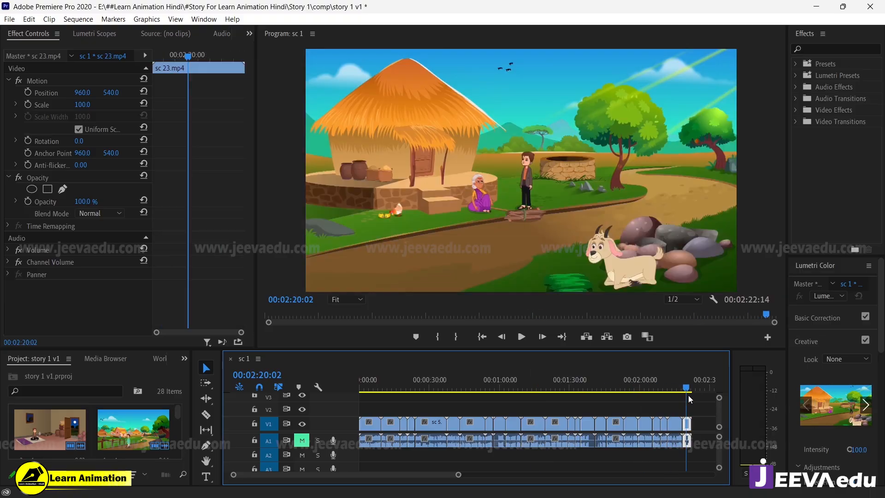
- Unmute audio track A1 and play the end of the sequence from clip sc 22 through sc 23
drag(458, 475, 377, 474)
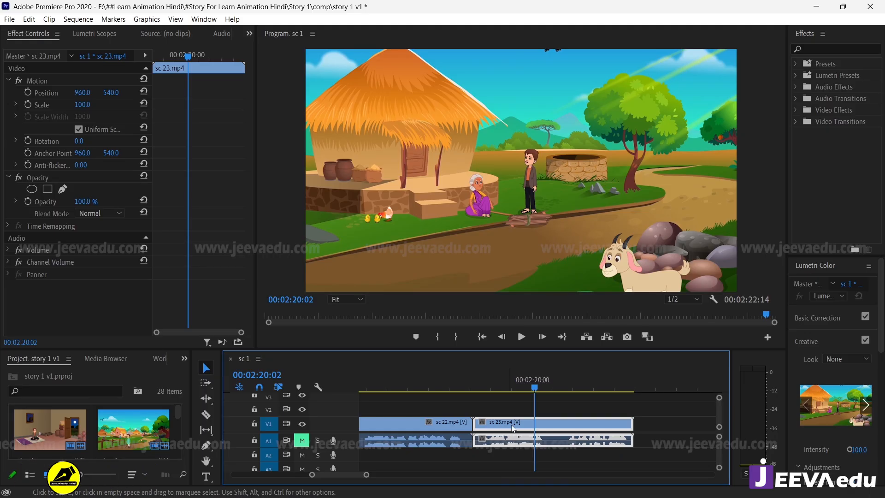
click(530, 390)
drag(529, 389, 397, 390)
click(306, 444)
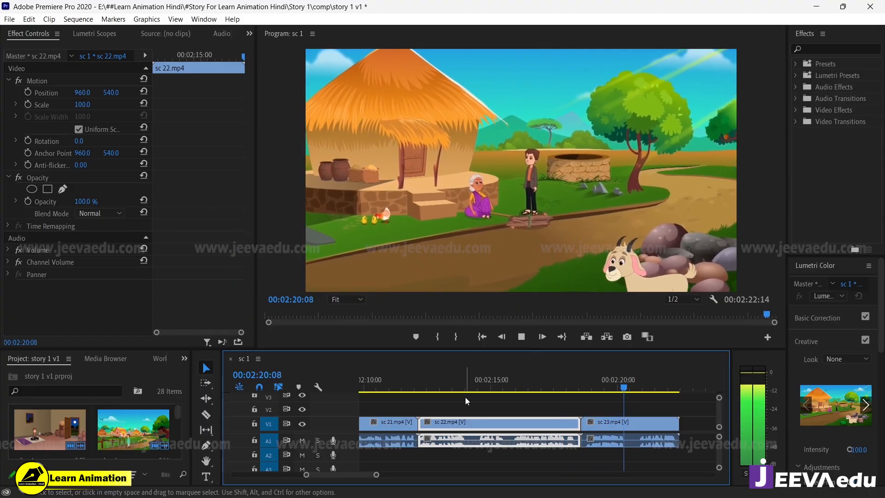
key(space)
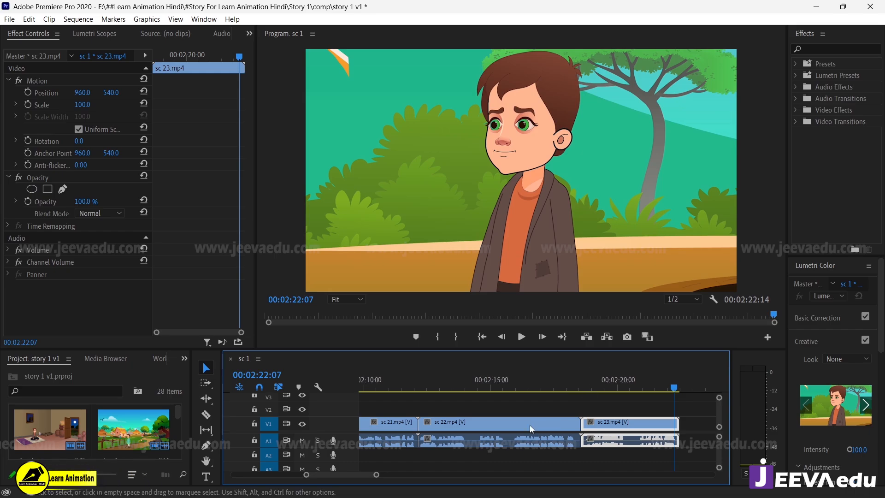
- Scrub back from sc 23 through the dialogue clips to sc 16 to compare the character shots
drag(376, 471, 447, 474)
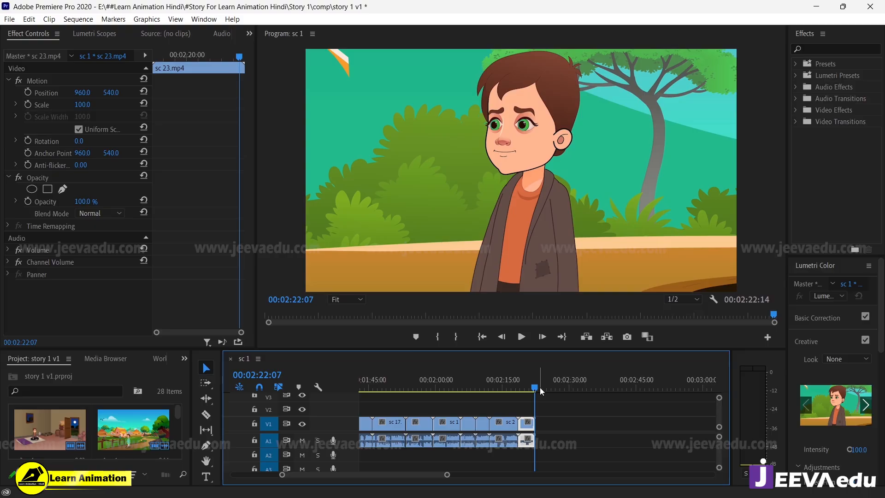
drag(538, 387, 446, 395)
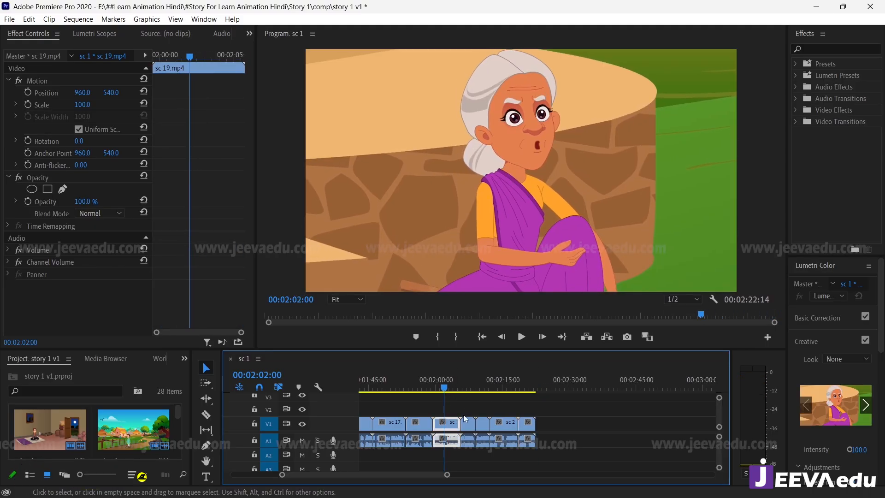
drag(446, 475, 426, 470)
drag(534, 388, 380, 397)
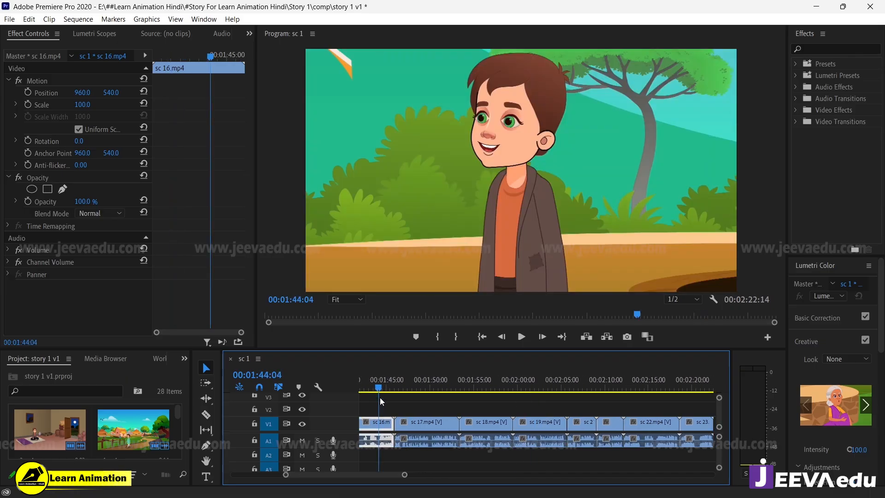
drag(407, 471, 378, 474)
click(499, 388)
drag(501, 391, 560, 409)
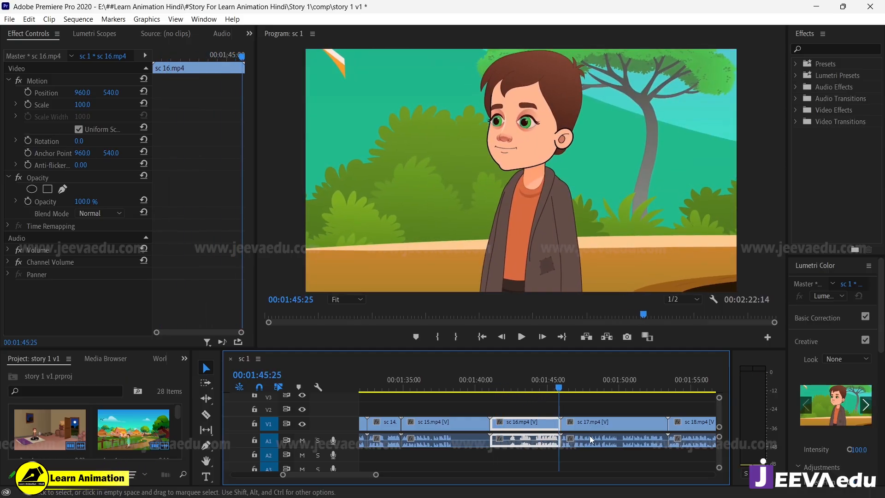
- Play from the end of clip sc 16 into sc 17 with sound, and scrub onward into sc 18 with A1 muted
drag(375, 476, 355, 475)
key(space)
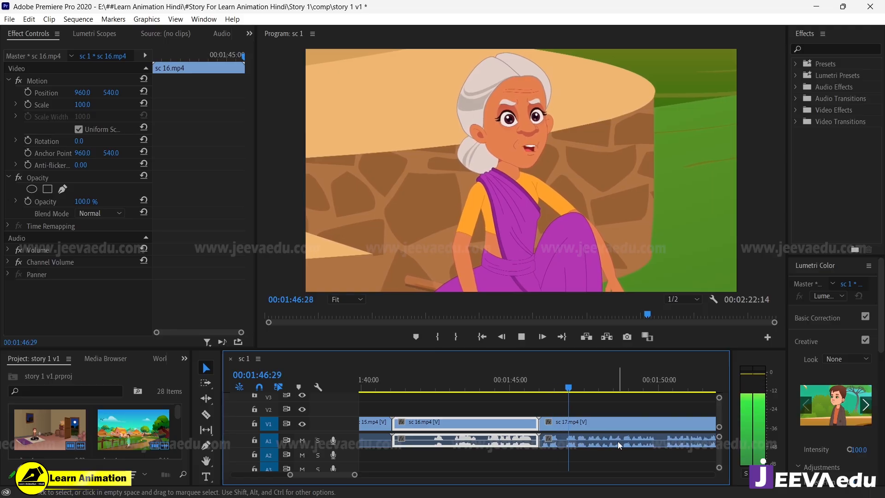
click(657, 432)
key(space)
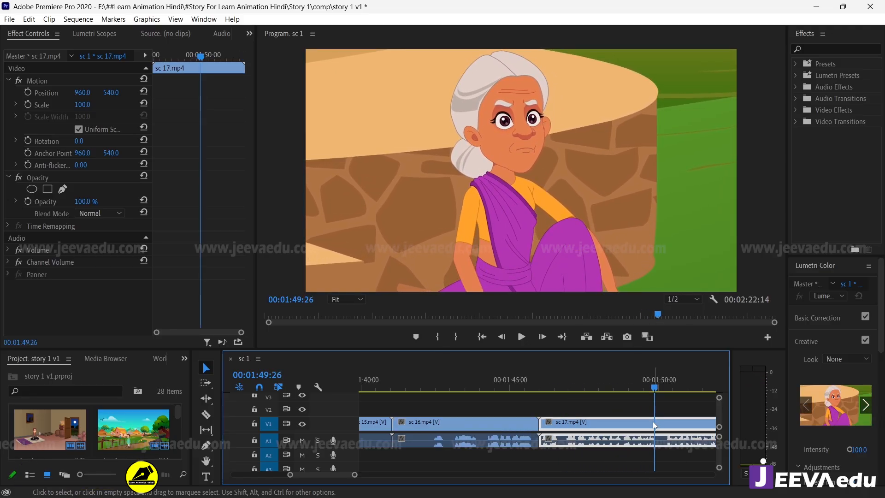
click(303, 441)
drag(356, 476, 375, 474)
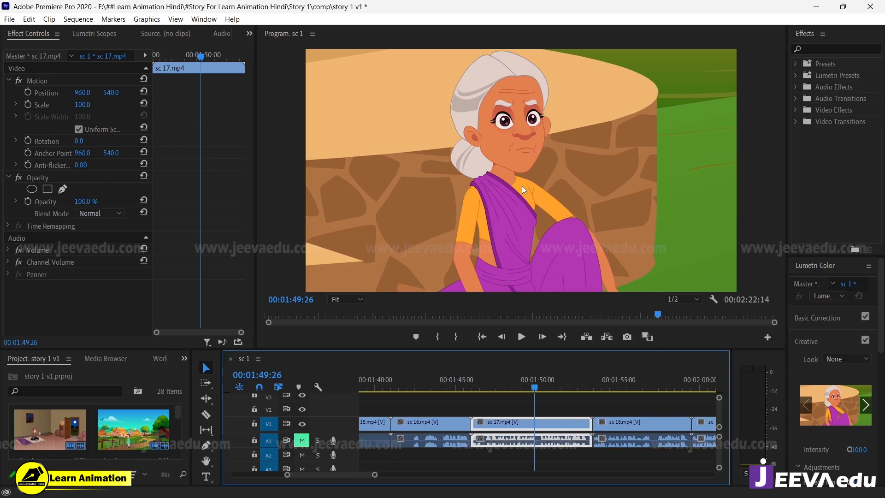
drag(534, 389, 622, 395)
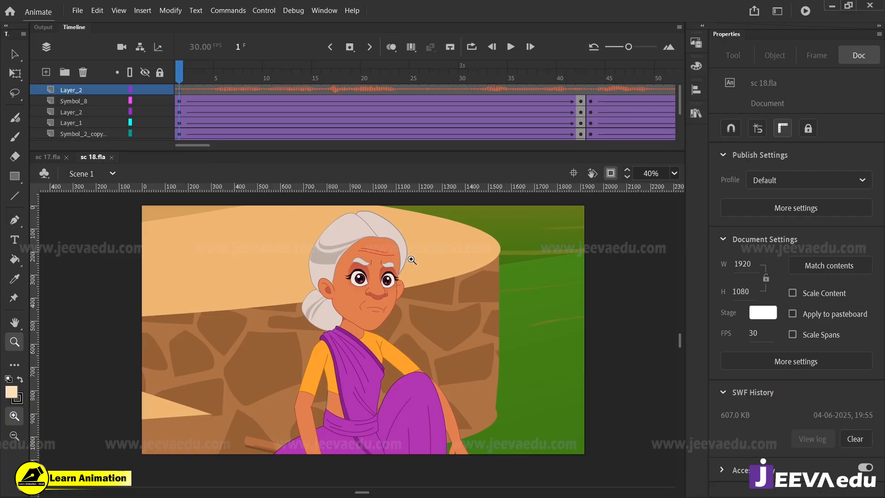
- In Adobe Animate, hide the top Layer_2 audio layer in sc 18.fla and play the scene from the first frame
click(145, 90)
key(Return)
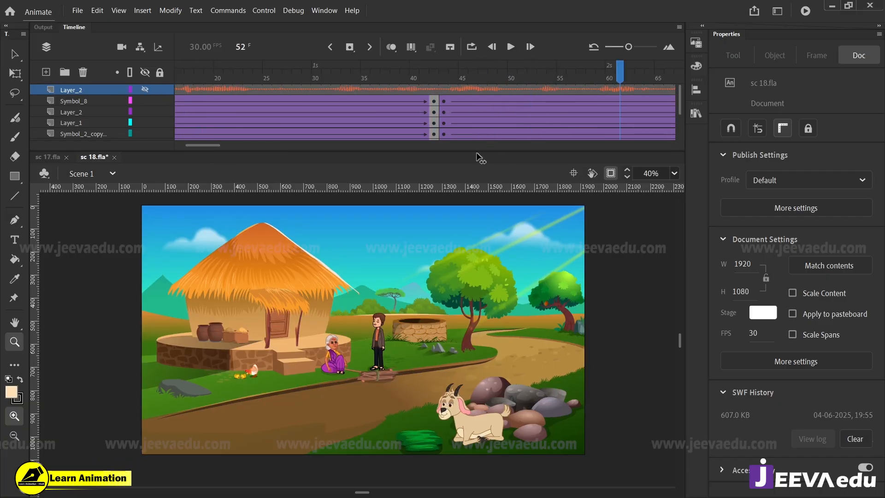
click(444, 76)
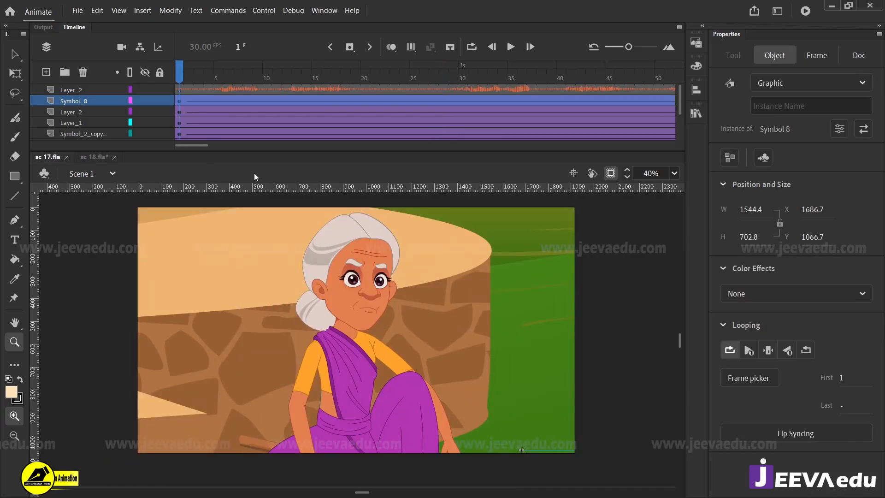
- Play the sc 17.fla timeline from frame 1 to review the old woman's talking animation
drag(193, 146, 186, 146)
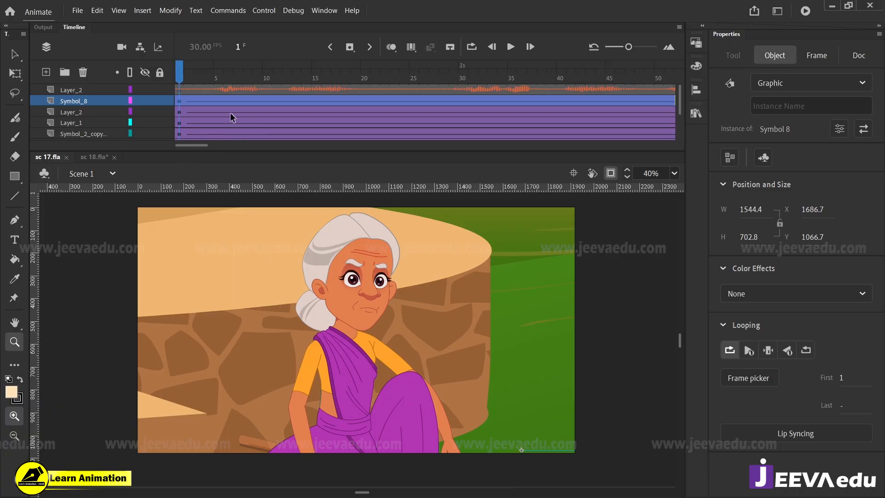
click(184, 70)
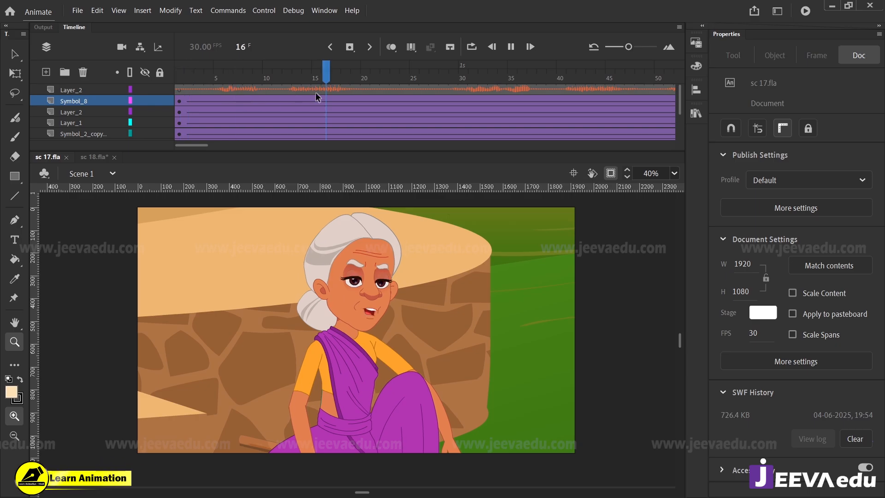
key(Return)
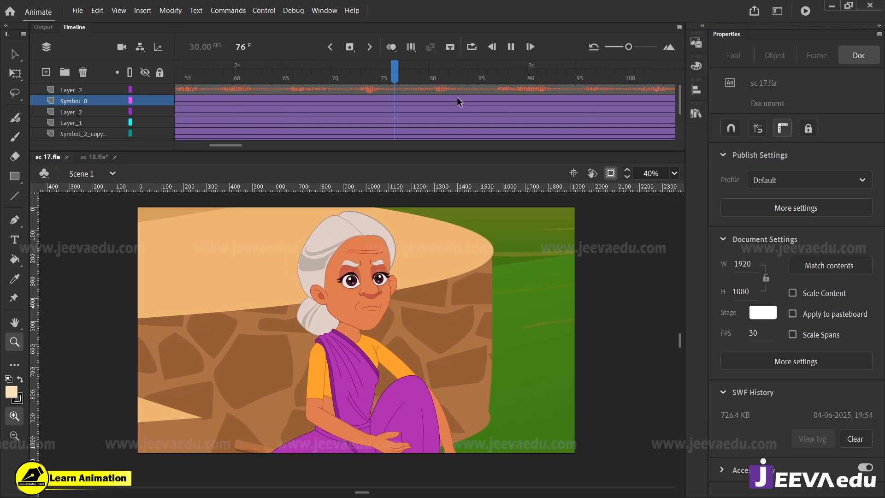
drag(238, 150, 189, 149)
- Save the sc 17 scene as a new Animate document named sc 24 and delete its top Layer_2 audio layer
click(101, 93)
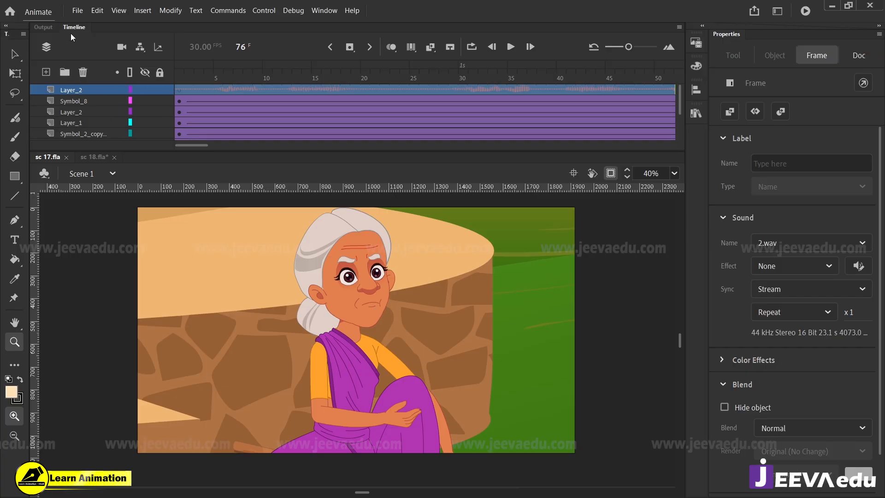
click(78, 10)
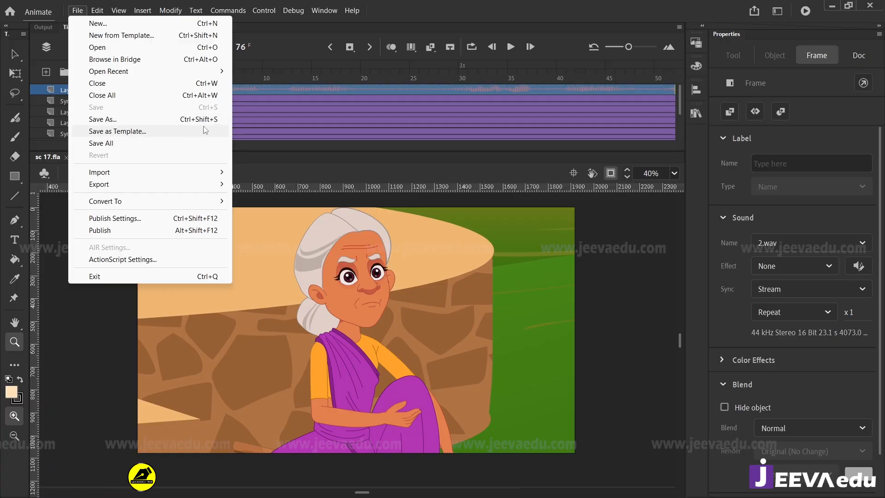
click(129, 123)
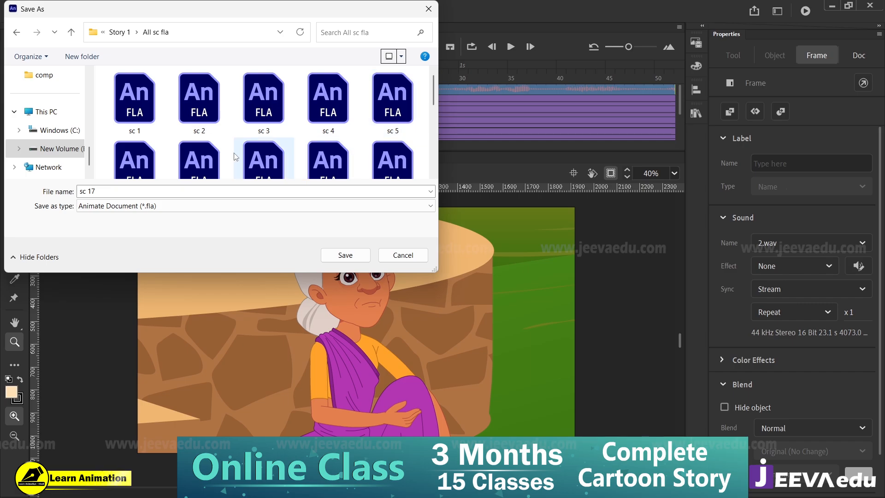
drag(435, 95, 435, 157)
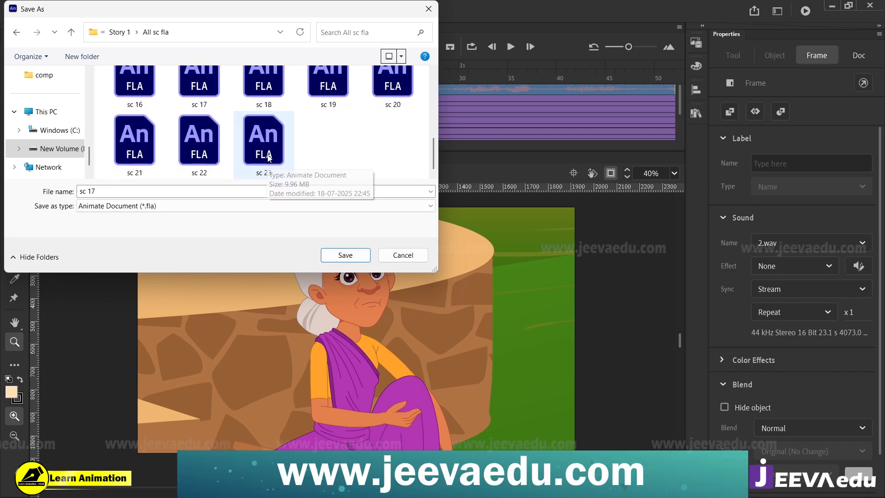
click(271, 175)
click(149, 190)
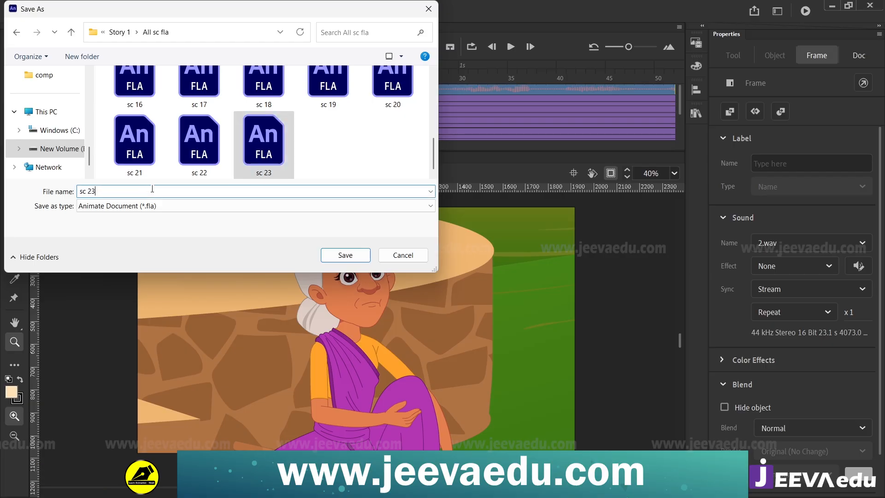
key(BackSpace)
text(4)
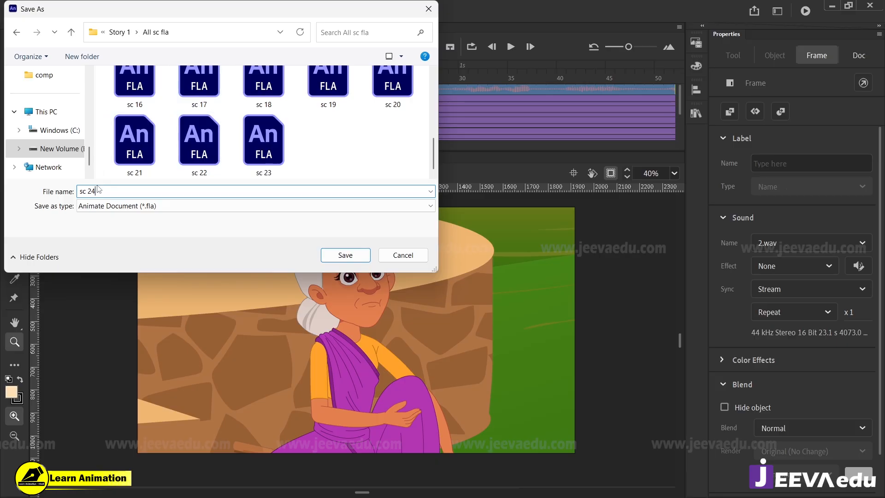
click(331, 255)
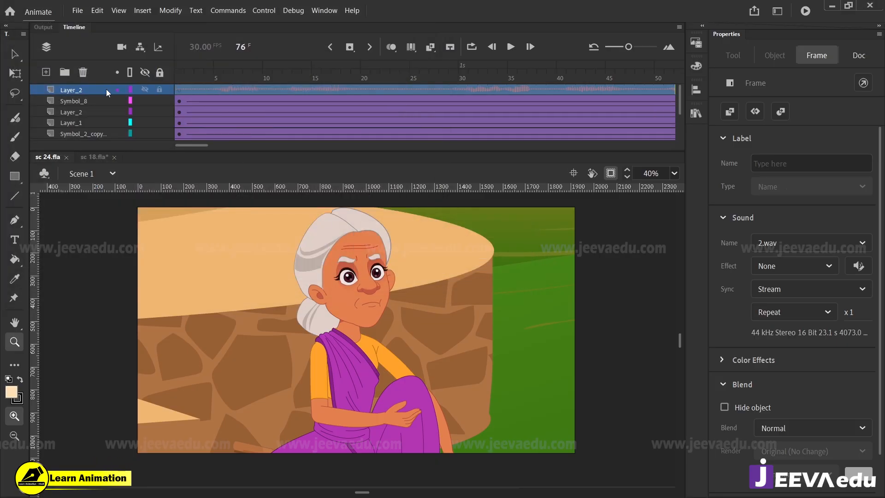
click(83, 72)
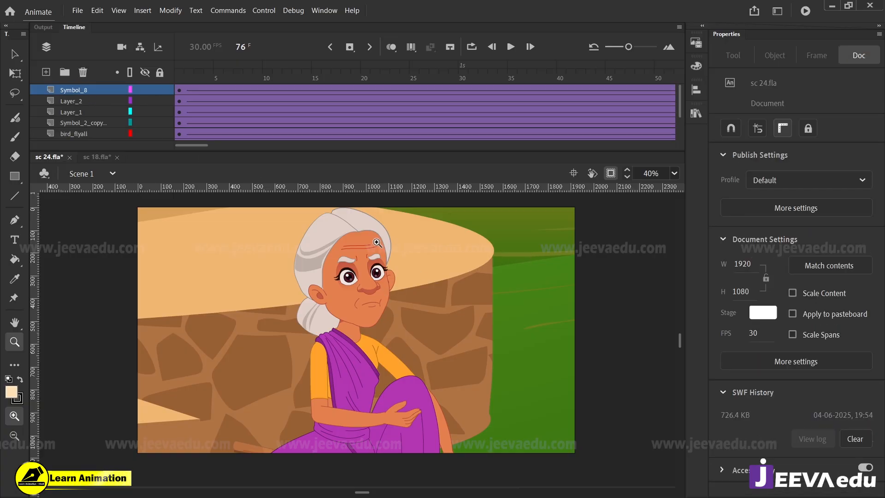
- Examine the old woman's mouth up close and check the scene timeline around frame 128, returning to frame 1
click(357, 308)
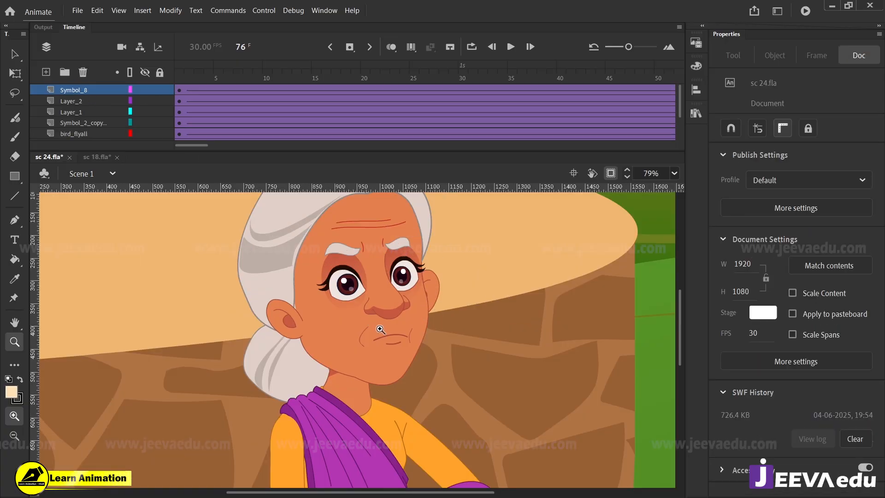
click(390, 341)
key(v)
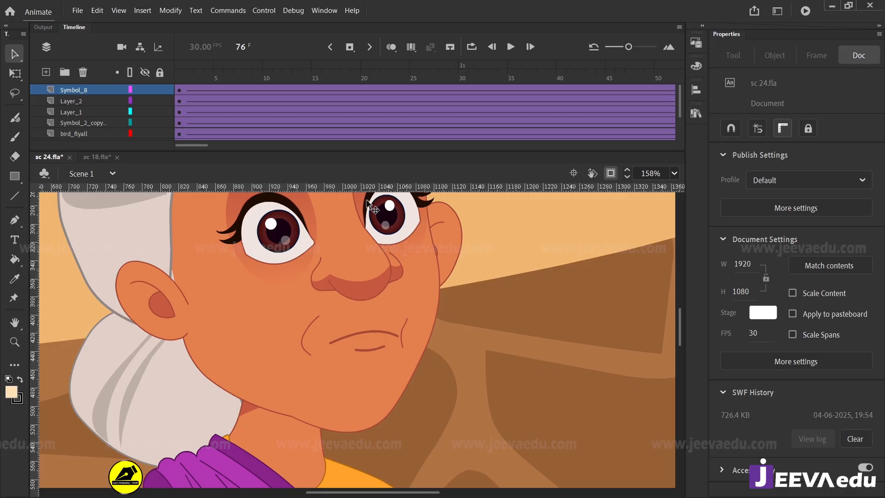
drag(200, 145, 276, 148)
scroll(349, 113, down, 2)
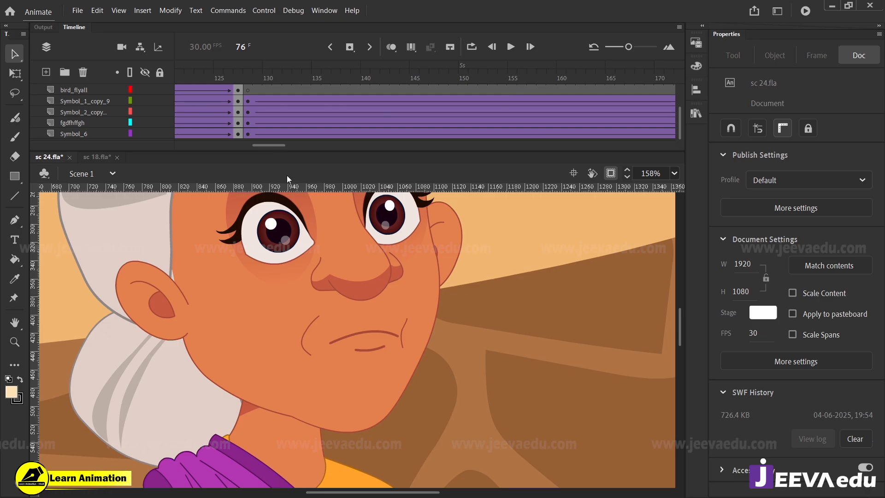
click(675, 173)
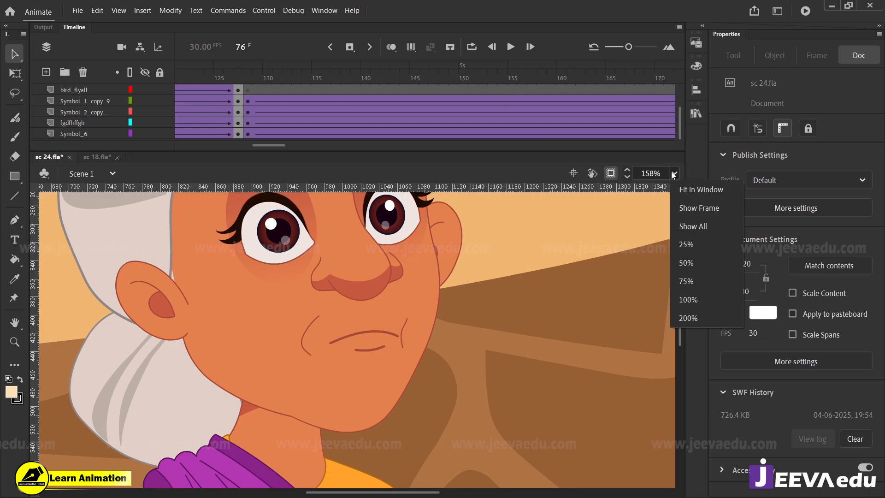
click(682, 183)
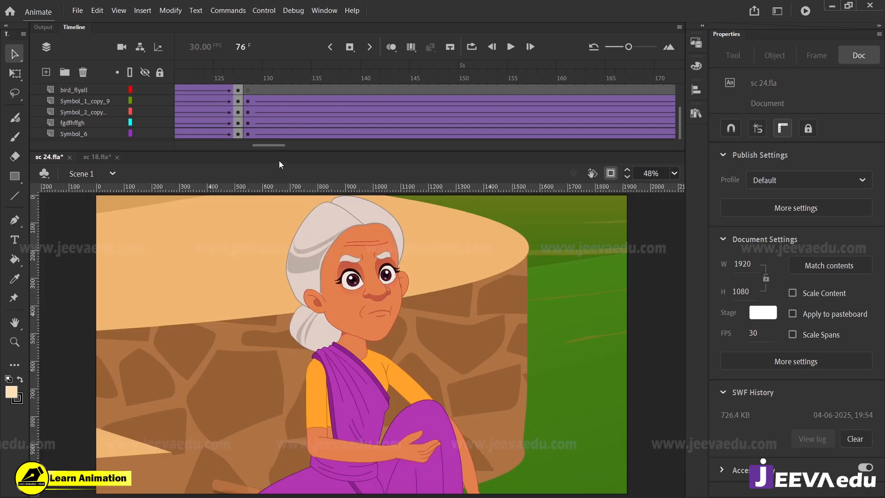
click(253, 98)
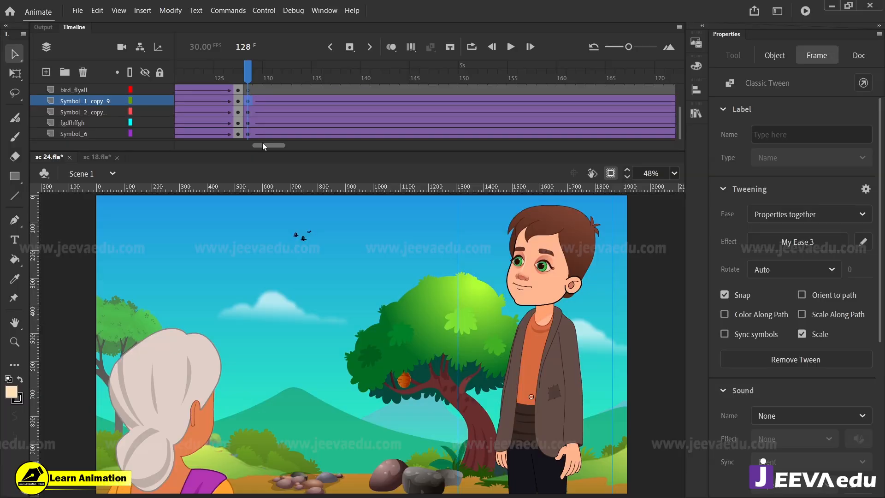
drag(263, 144, 177, 148)
click(181, 96)
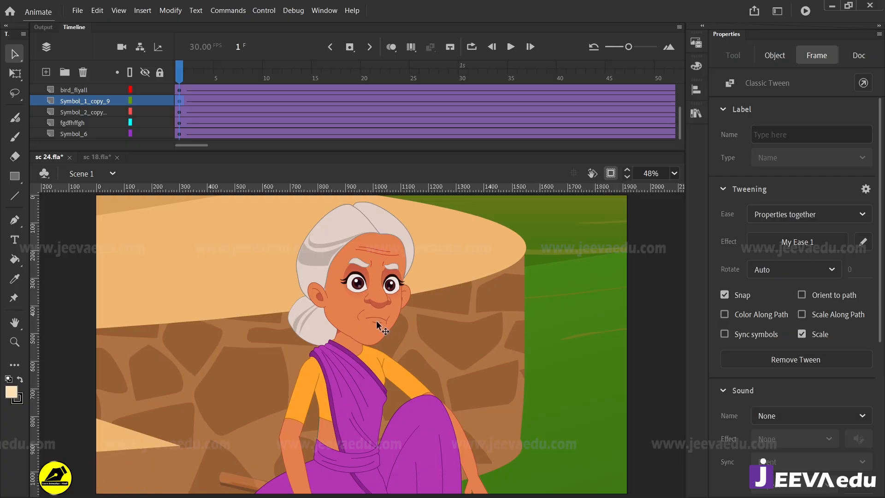
- Open the old woman's nested head symbol, Symbol 1 copy 6, for editing, and undo the accidental move of the mouth
click(376, 318)
key(z)
drag(408, 300, 321, 348)
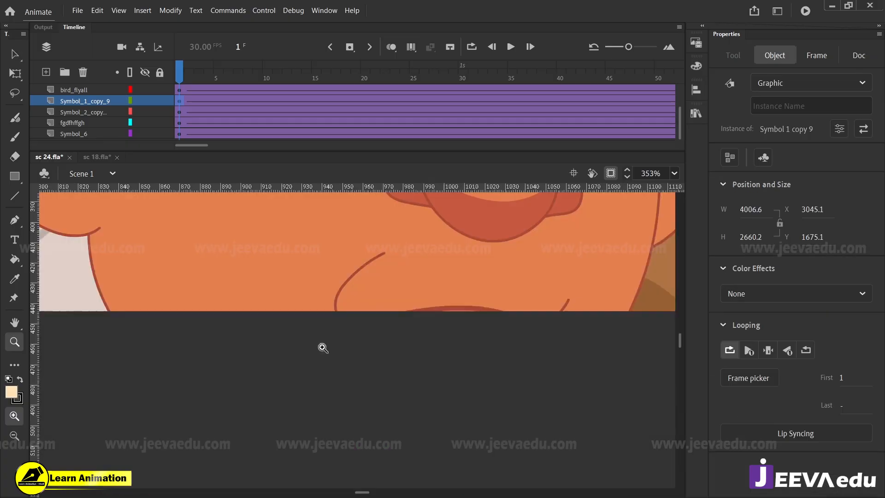
alt+click(411, 305)
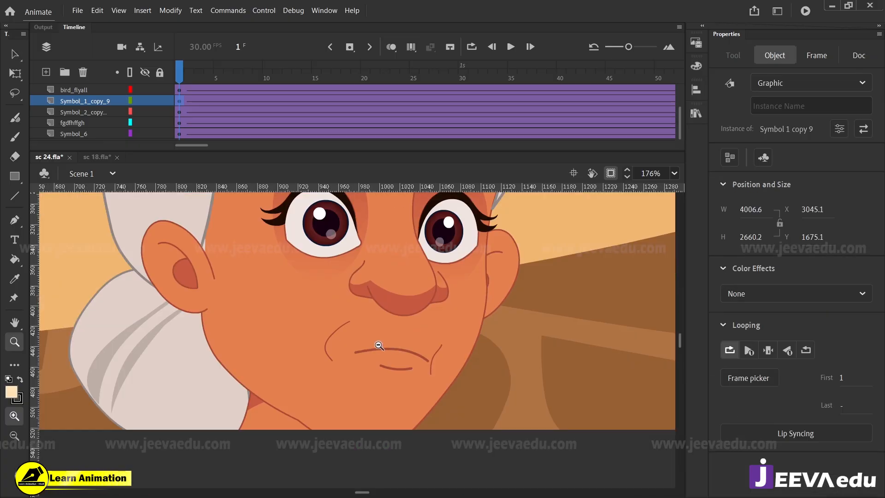
alt+click(376, 342)
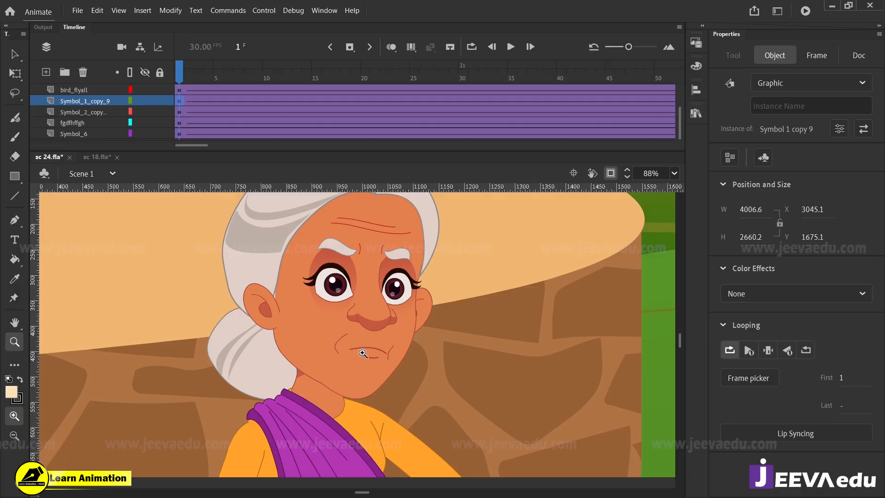
key(v)
click(373, 358)
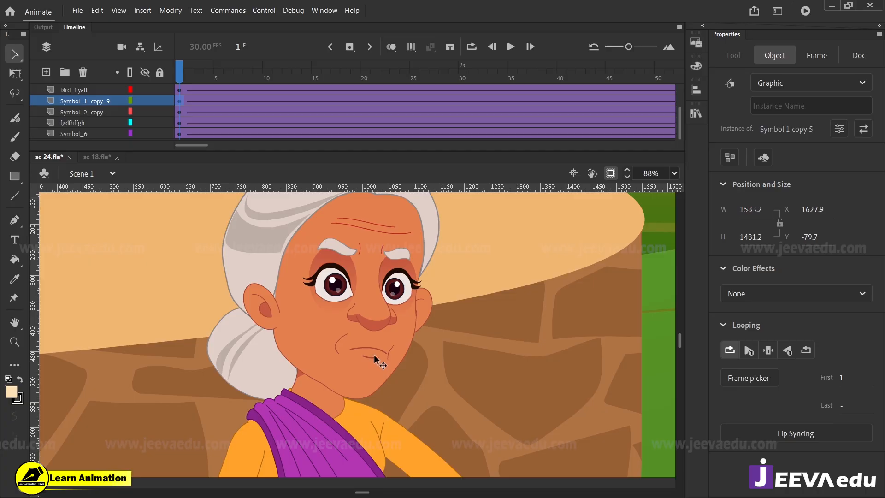
double_click(374, 358)
double_click(374, 359)
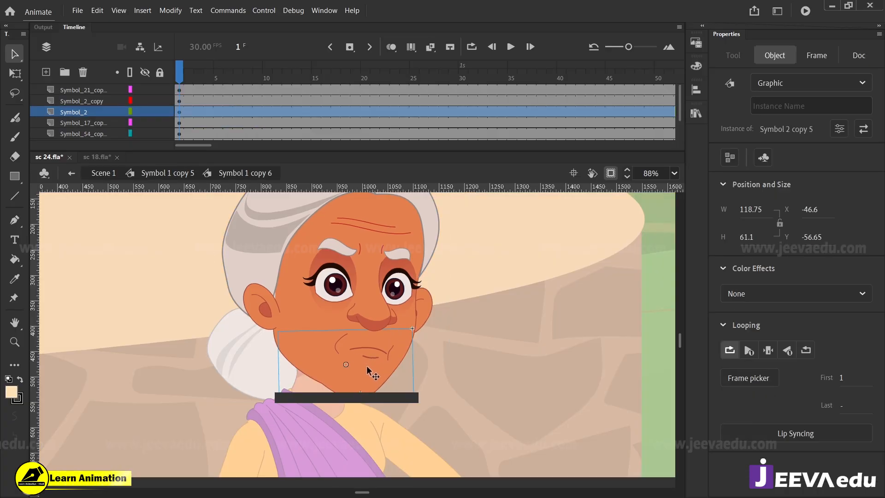
drag(373, 359, 395, 368)
key(ctrl+z)
- Open the mouth symbol Symbol 2 copy 5 inside the head and delete its Layer_2 audio layer containing 2.wav
key(z)
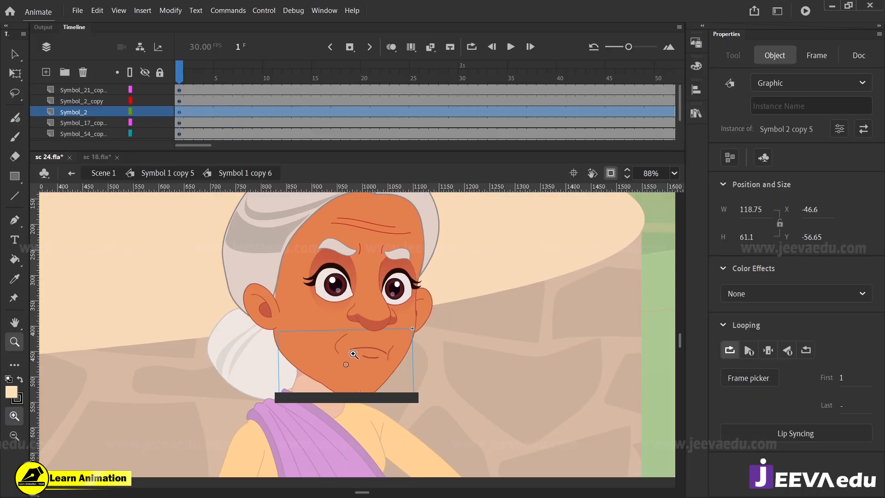
click(352, 355)
click(675, 174)
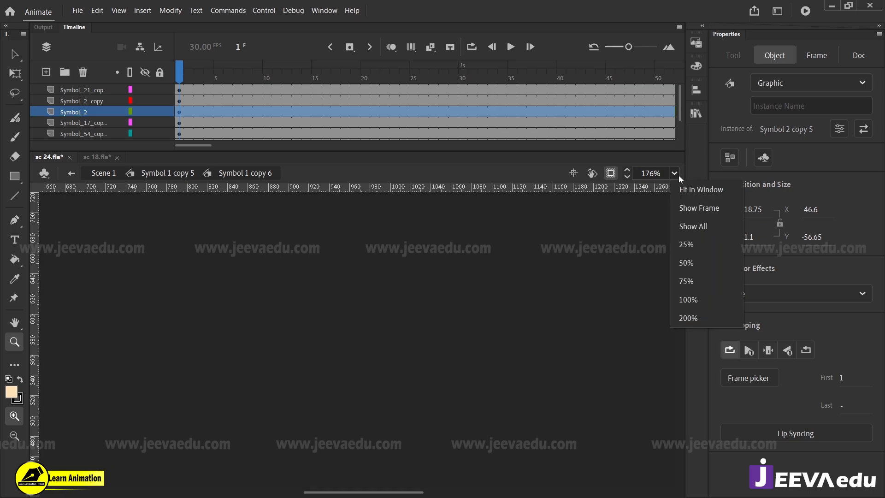
click(697, 188)
drag(444, 273, 258, 388)
drag(205, 75, 179, 120)
drag(194, 82, 79, 125)
key(v)
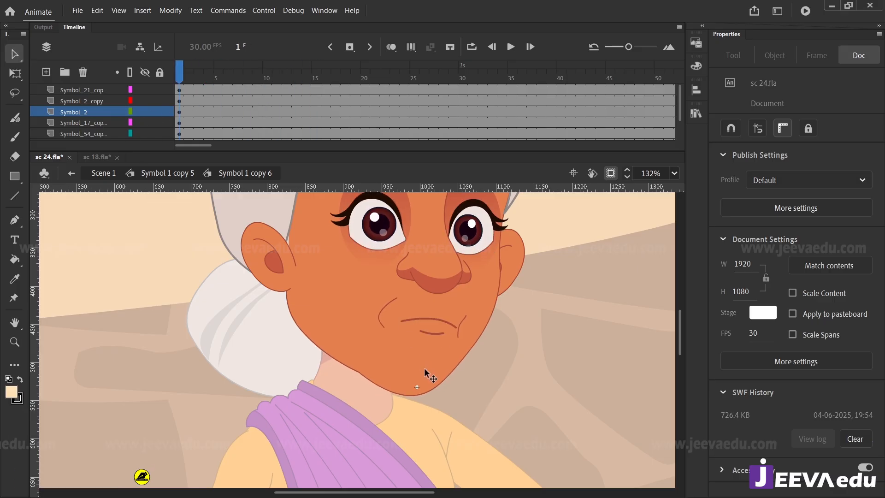
click(424, 369)
double_click(424, 369)
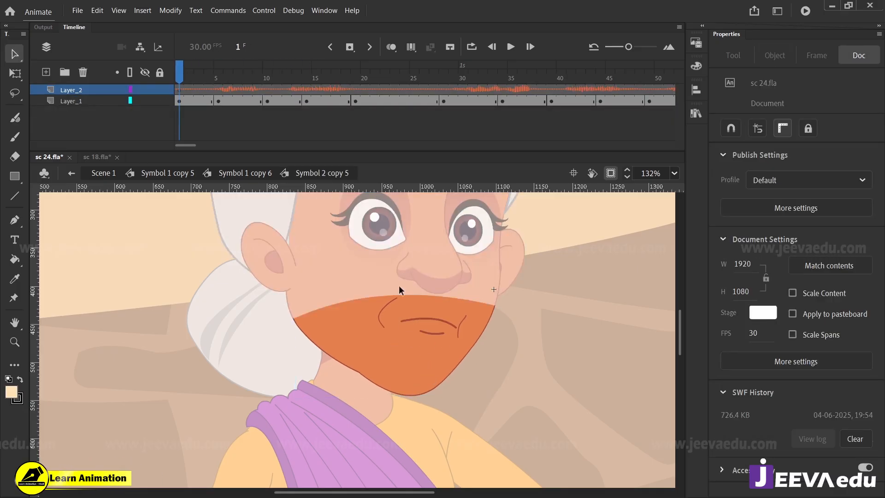
click(87, 90)
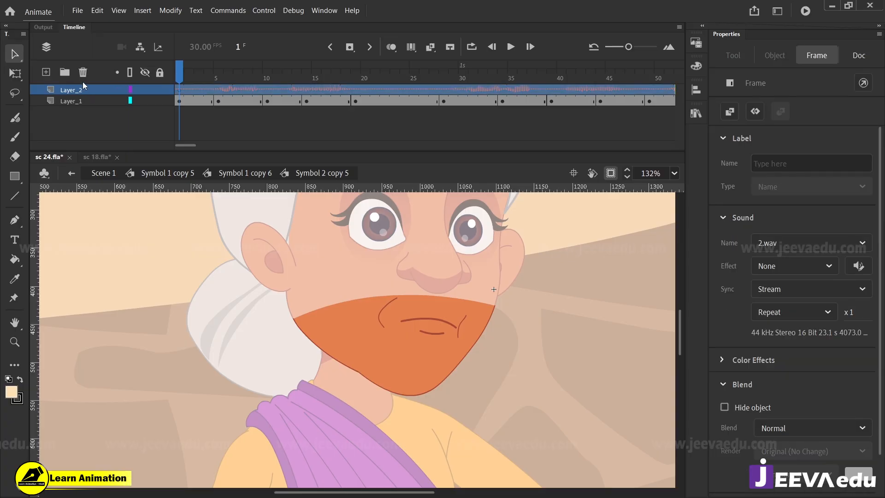
click(83, 72)
- Look inside Symbol 3 copy 9 at the frames holding the mouth shapes and go back to Symbol 2 copy 5
key(z)
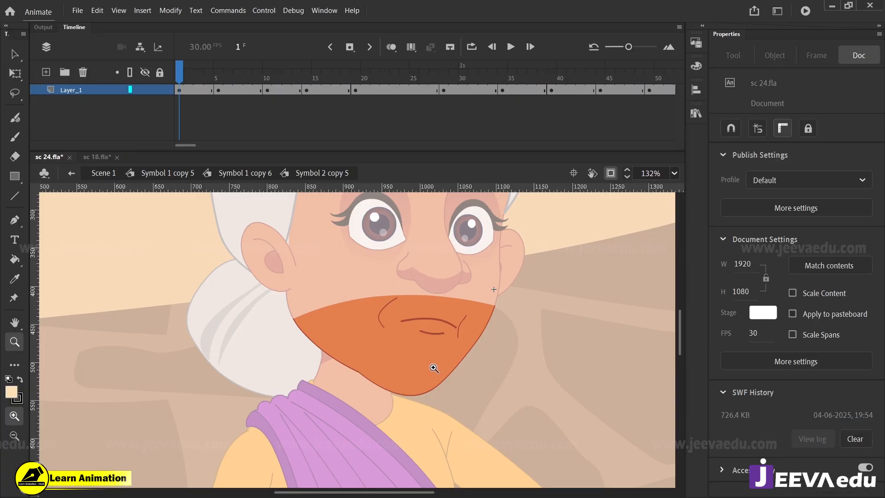
drag(187, 70, 99, 132)
key(v)
double_click(409, 375)
drag(212, 77, 156, 94)
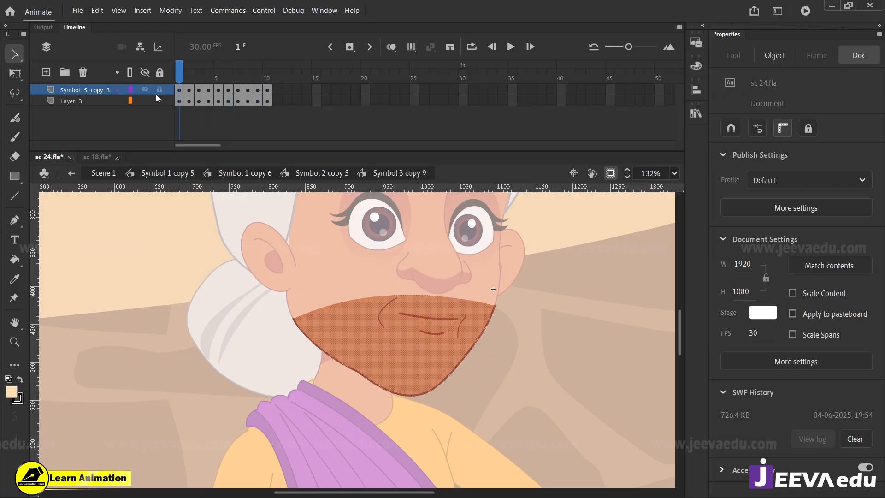
click(332, 174)
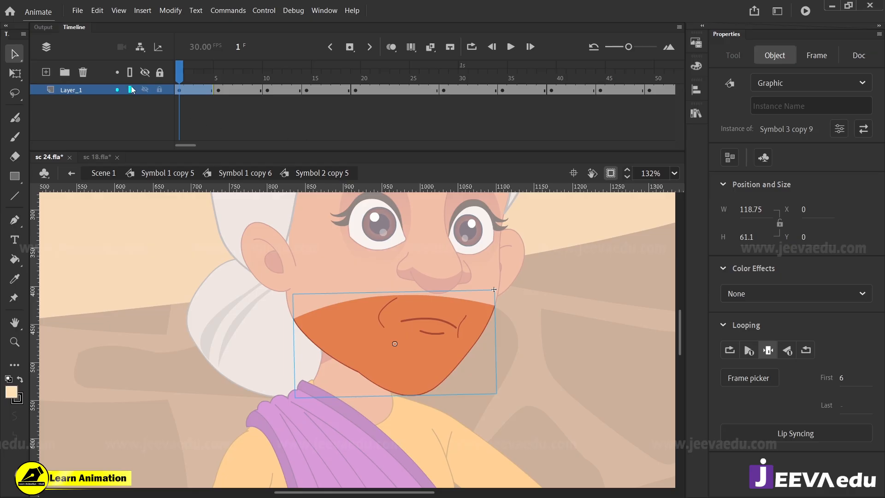
- Add a new layer above Layer_1 in the mouth symbol, and open the Vo folder of Story 1 in File Explorer
click(46, 72)
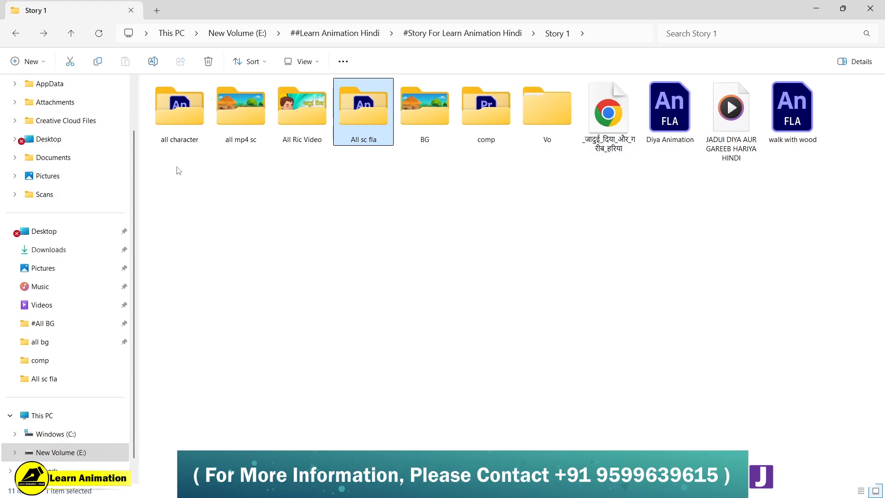
drag(177, 168, 807, 128)
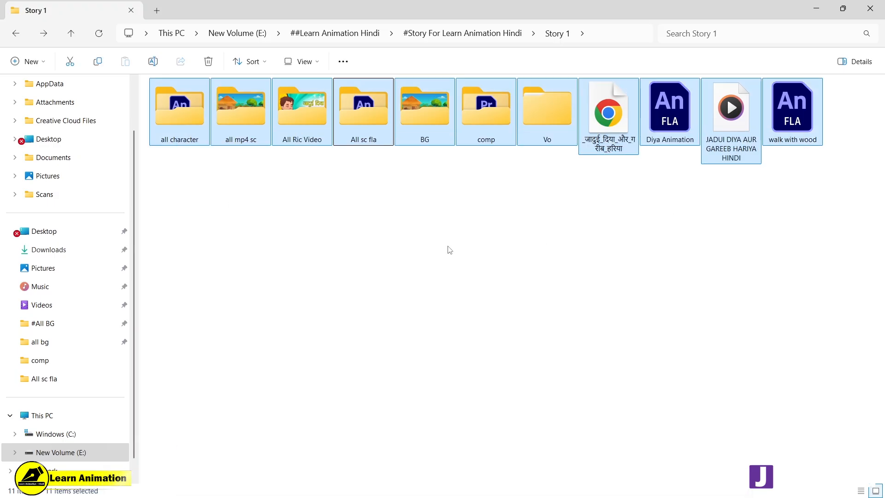
click(280, 227)
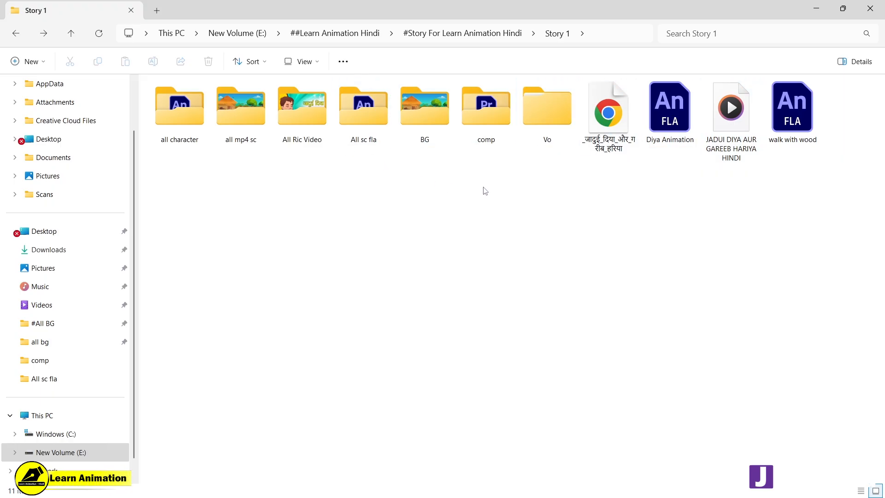
double_click(555, 129)
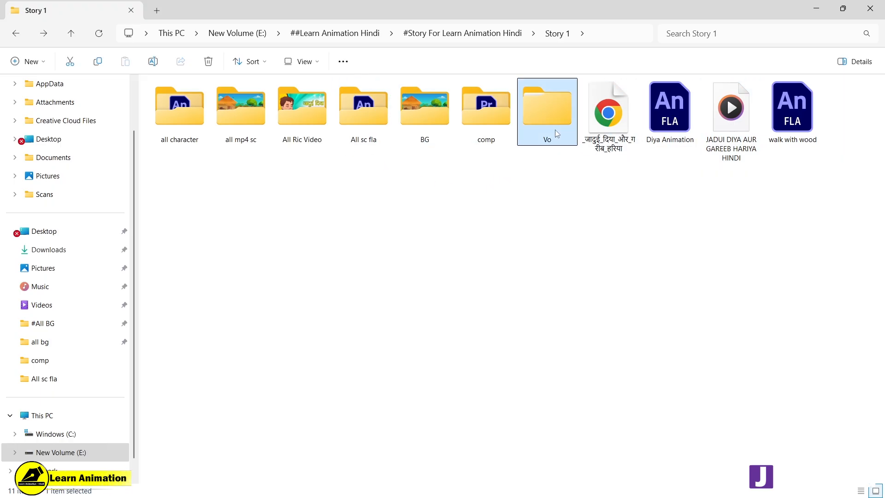
drag(183, 177, 505, 120)
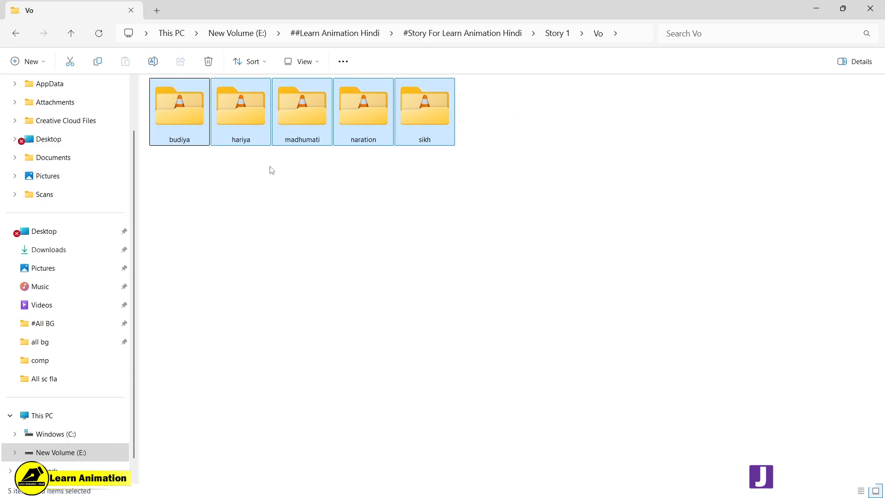
click(323, 172)
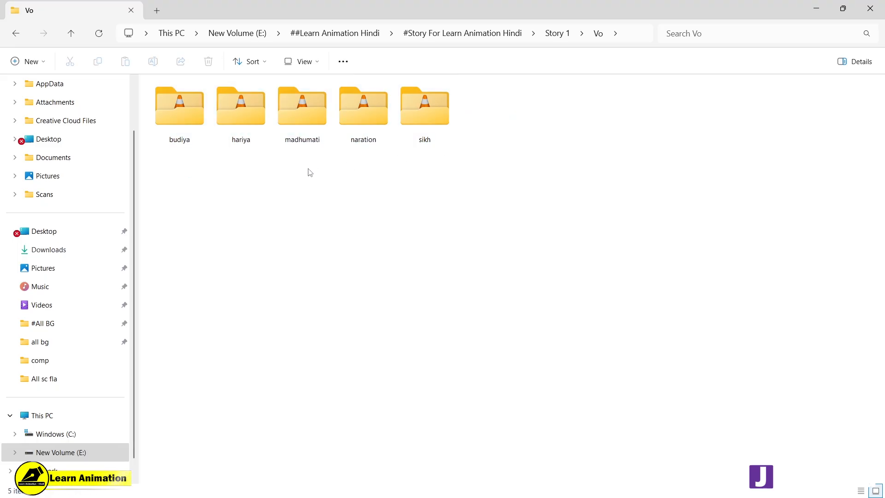
- Open the budiya voice folder and import its audio file 3 onto the new Layer_3 of the mouth symbol in Animate
double_click(193, 120)
drag(190, 160, 711, 175)
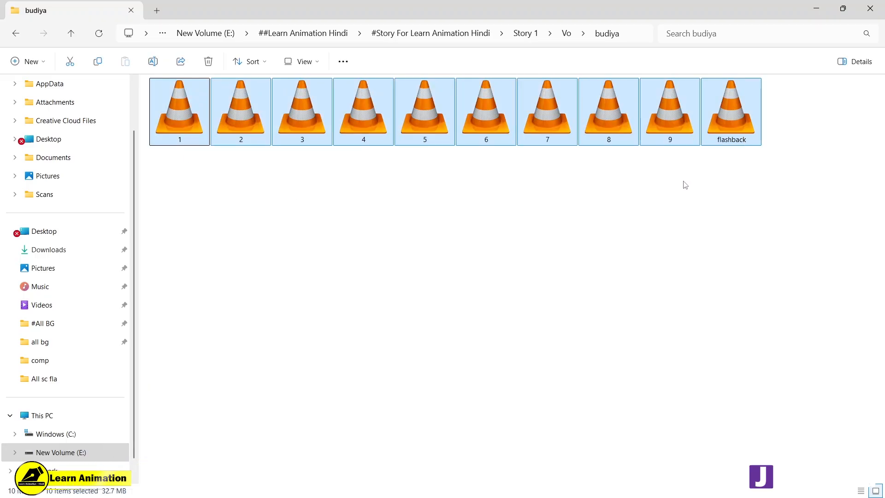
click(405, 184)
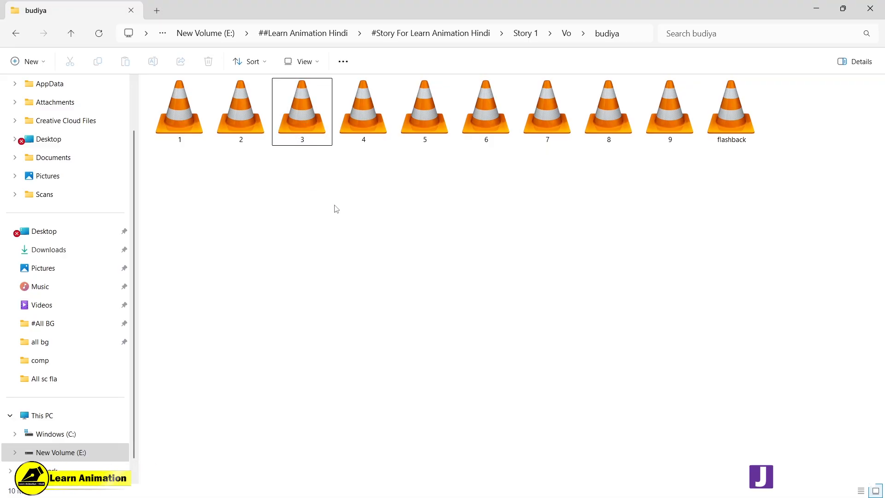
drag(302, 138, 308, 124)
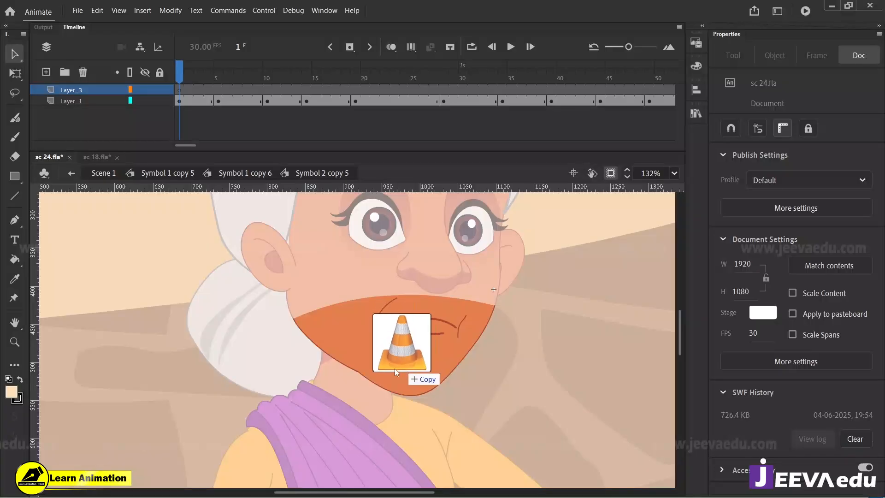
drag(395, 368, 272, 272)
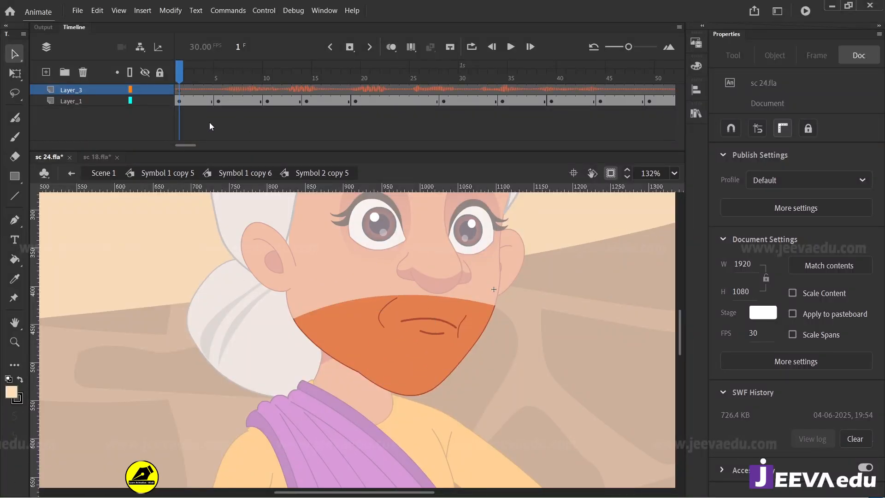
- Check where the imported voice audio ends on the timeline and play the mouth animation with it from the first frame
drag(189, 145, 293, 156)
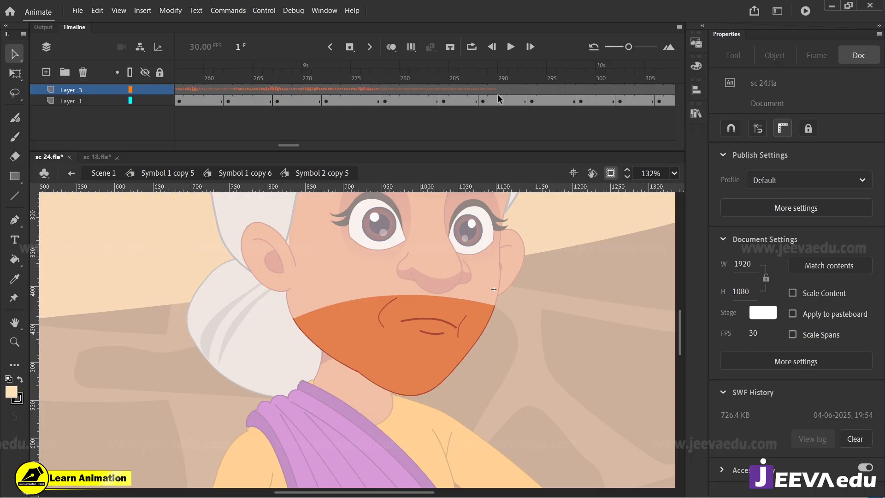
drag(286, 144, 154, 143)
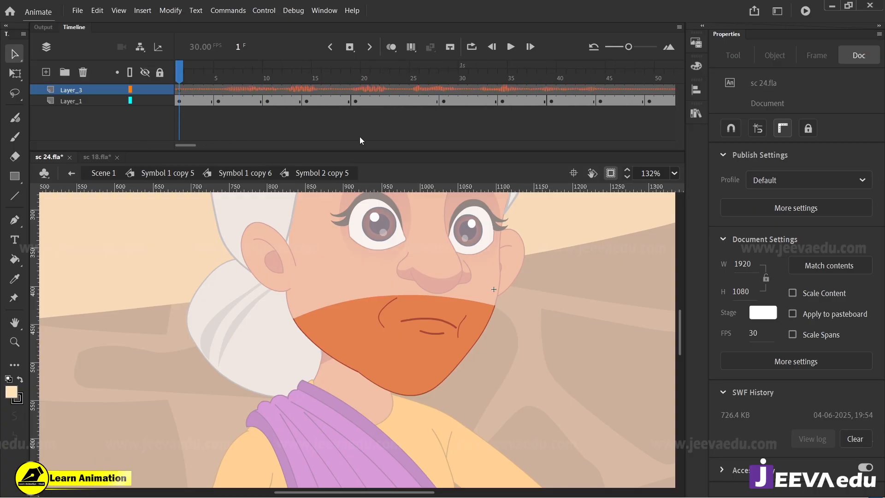
key(Return)
drag(443, 79, 118, 129)
key(Return)
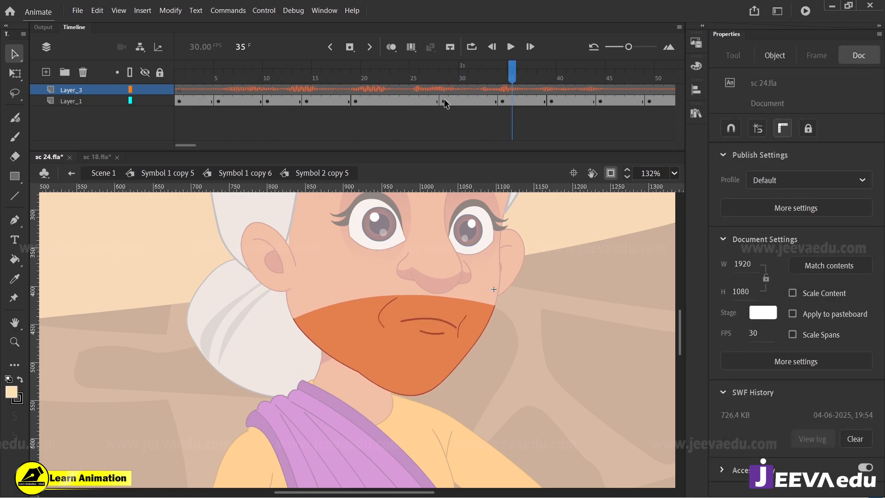
- Remove two frames from Layer_1 at frame 23 to shorten the closed-mouth hold before the following keyframe
click(445, 102)
click(392, 101)
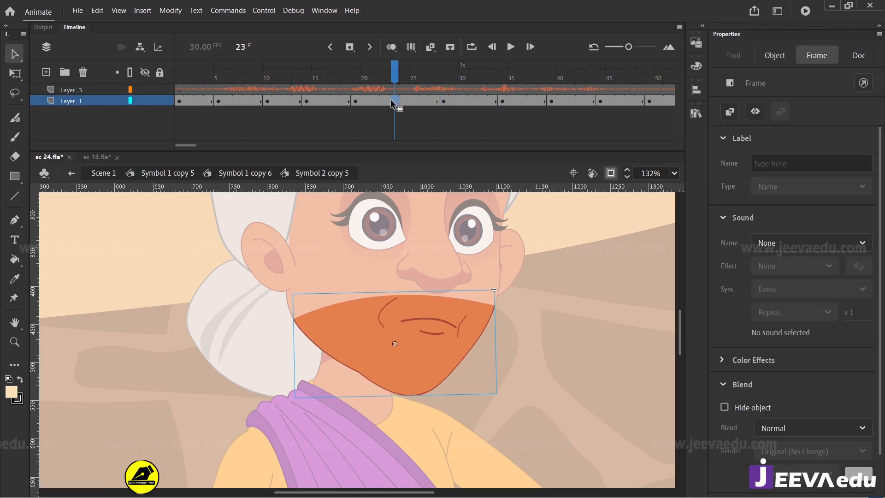
key(shift+F5)
key(shift+F5)
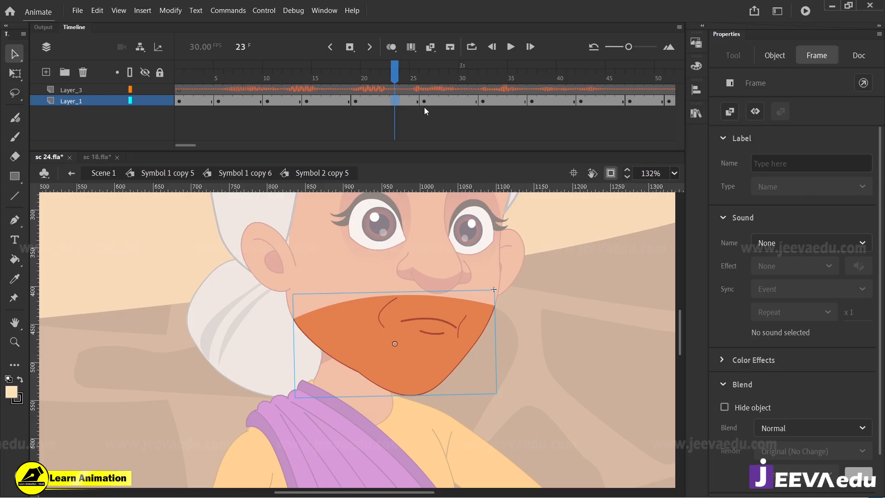
- Remove one more frame at frame 23 of Layer_1 and switch the mouth at the frame 25 keyframe to pose 5
key(shift+F5)
click(413, 100)
click(439, 332)
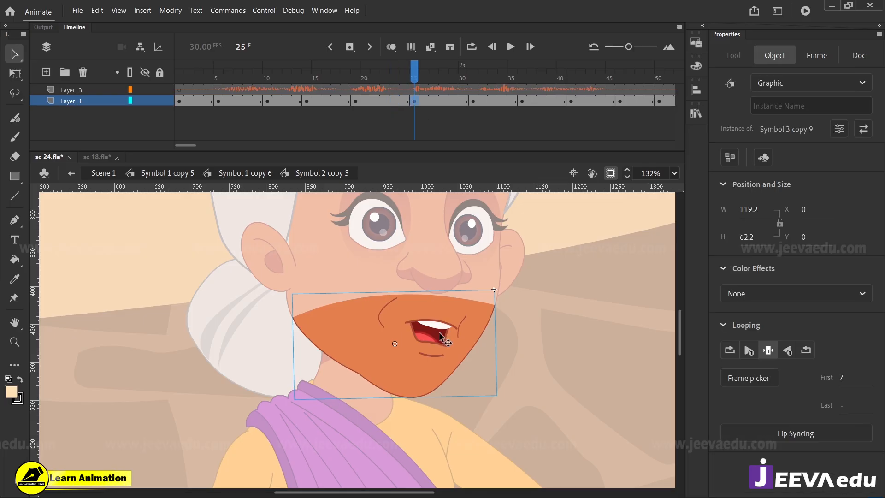
click(759, 380)
drag(408, 115, 628, 139)
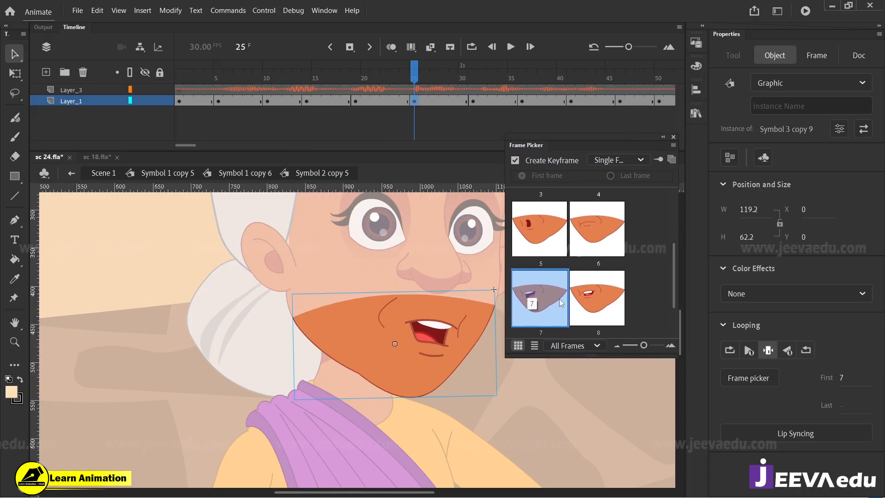
click(539, 239)
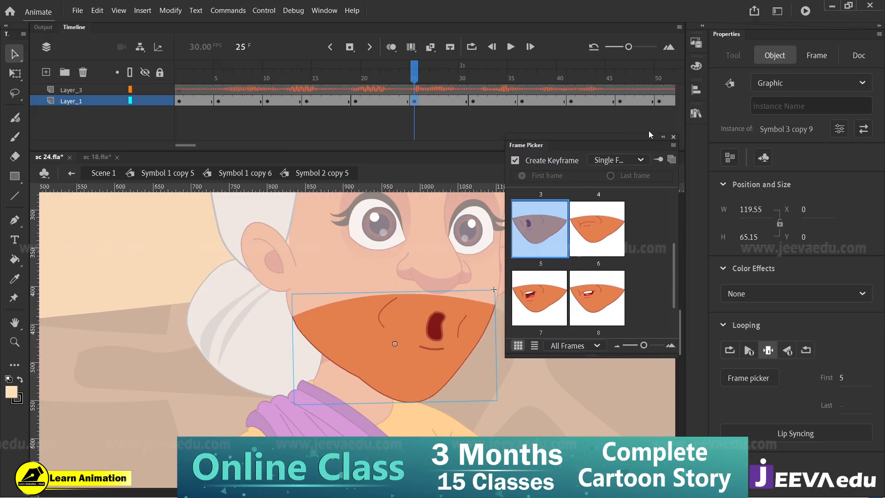
drag(433, 359, 350, 364)
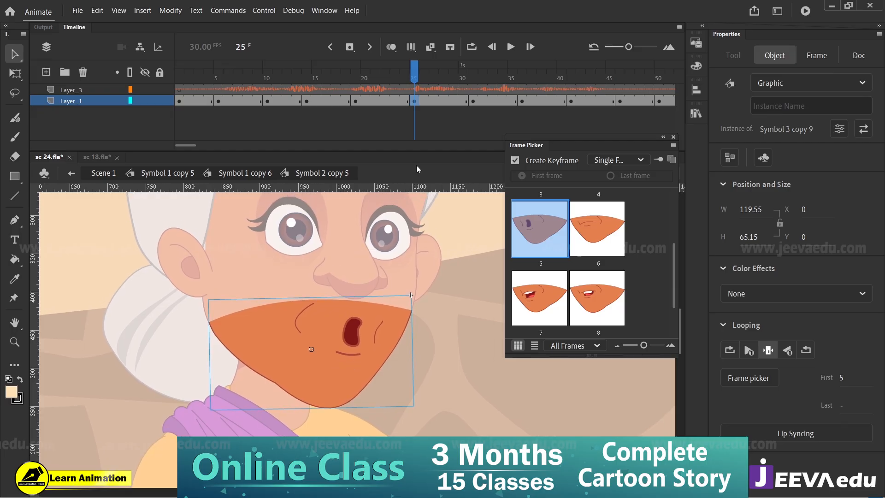
- Play the mouth animation with the voice from about frame 10 and again from frame 50 to check the lip sync
drag(414, 71, 268, 78)
key(Return)
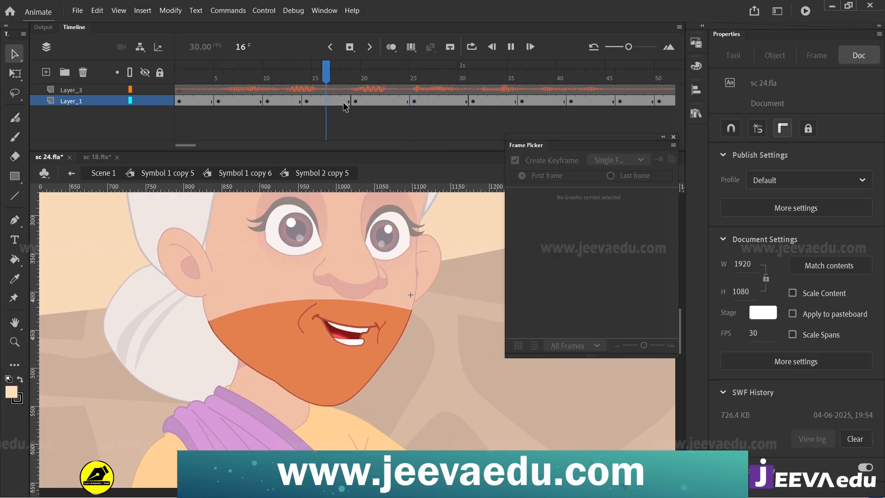
key(Return)
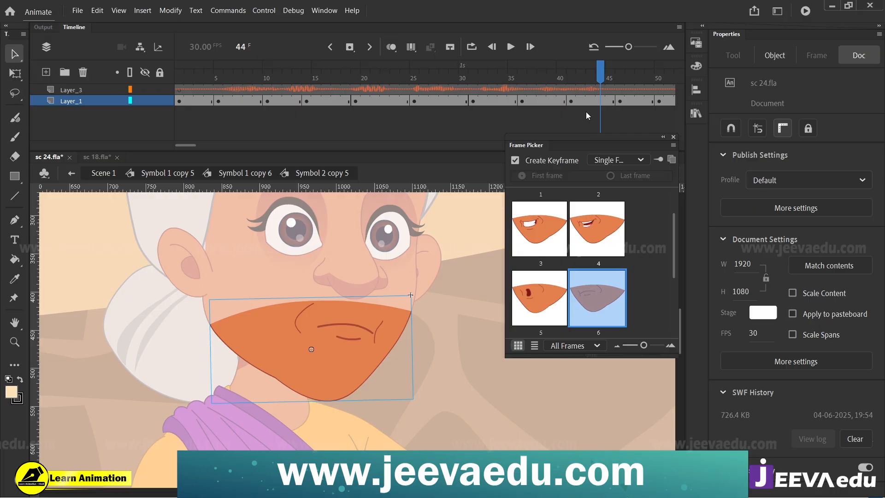
click(609, 102)
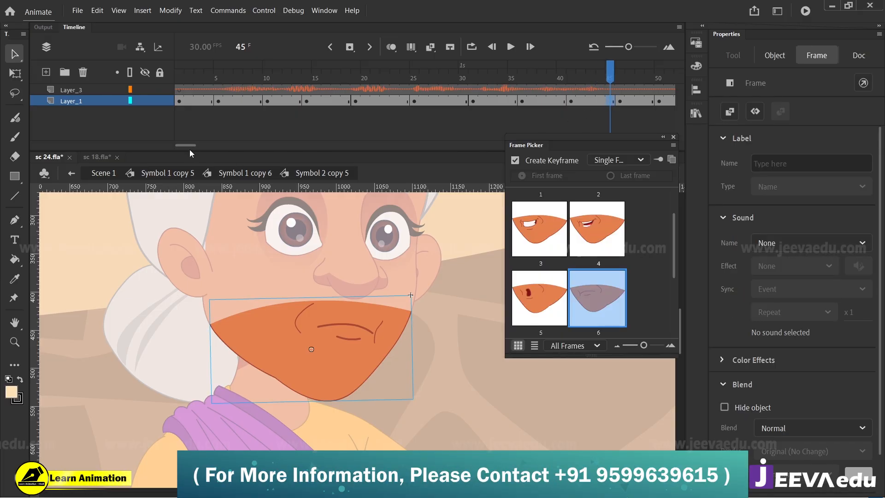
drag(190, 150, 199, 147)
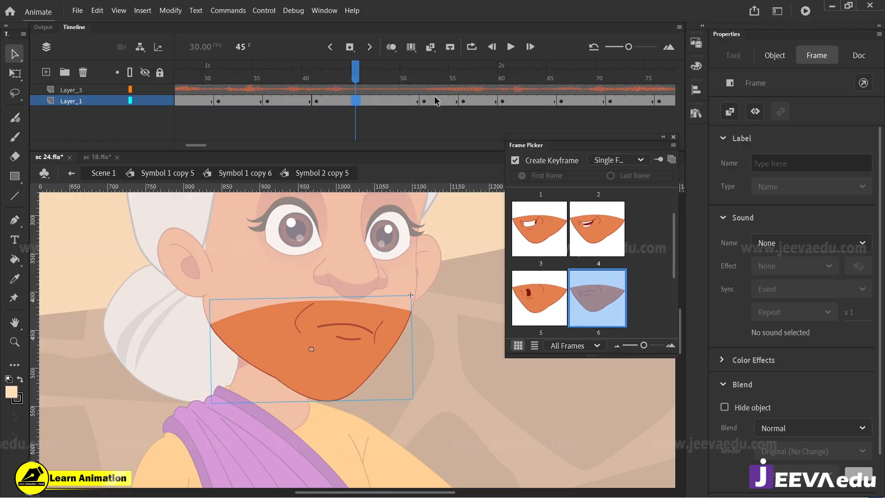
click(406, 89)
key(Return)
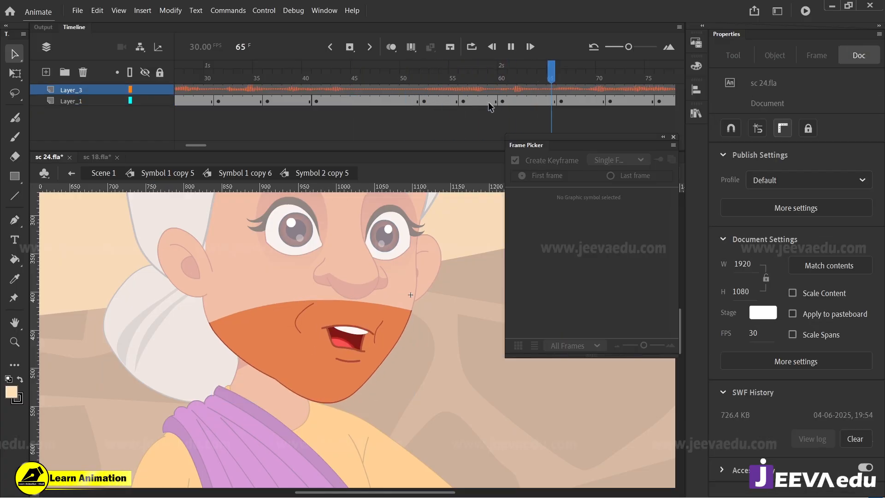
key(Return)
- Switch the mouth at the frame 52 keyframe of Layer_1 to pose 7, and play the animation from there
click(425, 99)
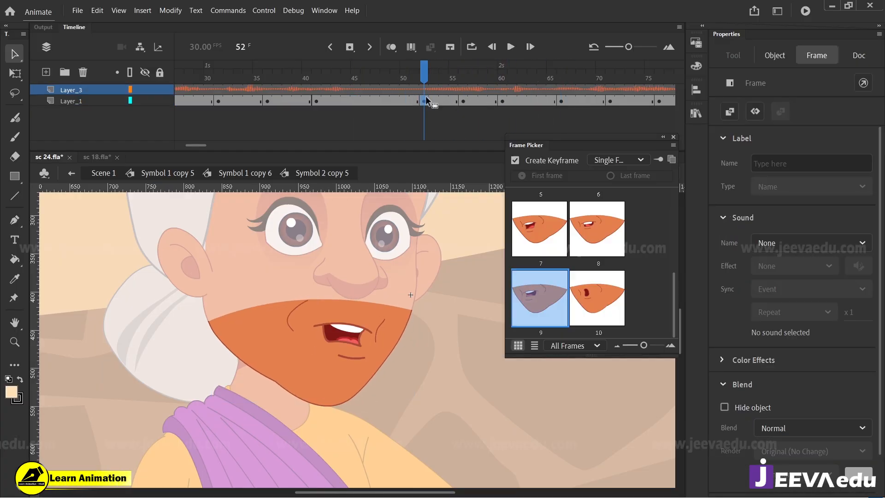
click(597, 300)
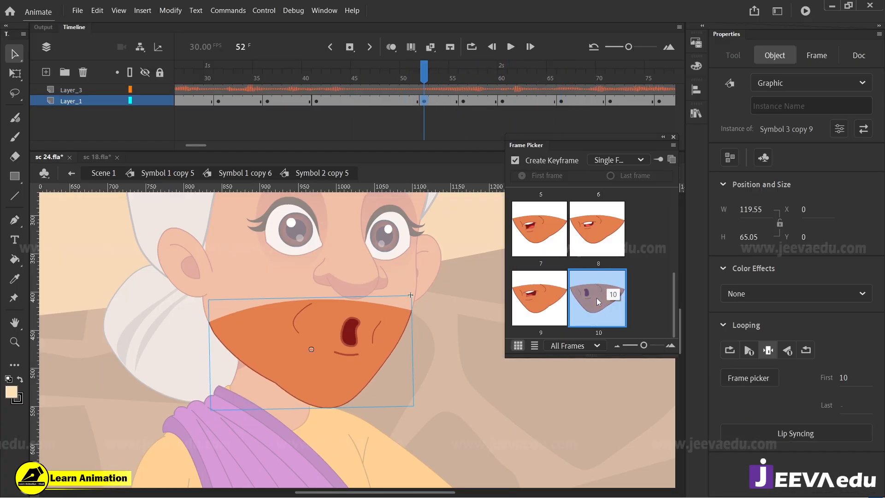
click(540, 224)
key(Return)
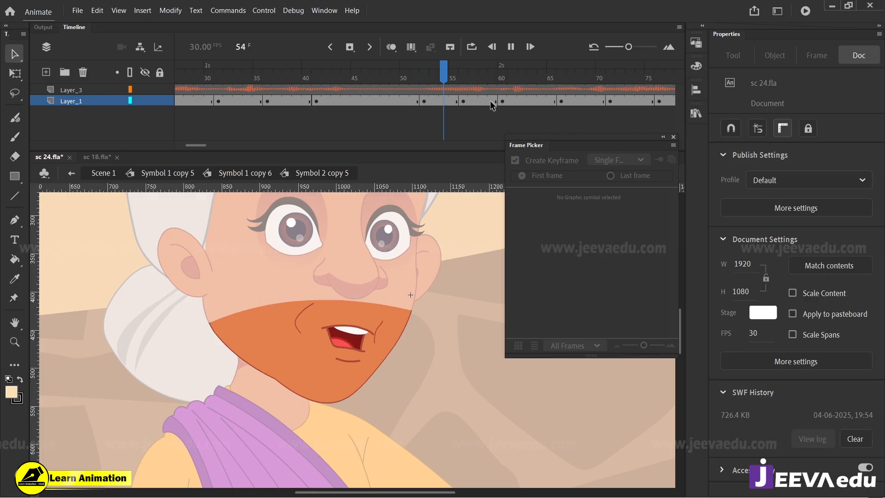
key(Return)
- Switch the mouth at the frame 60 keyframe to pose 5, and play the lip sync from frame 43
click(503, 101)
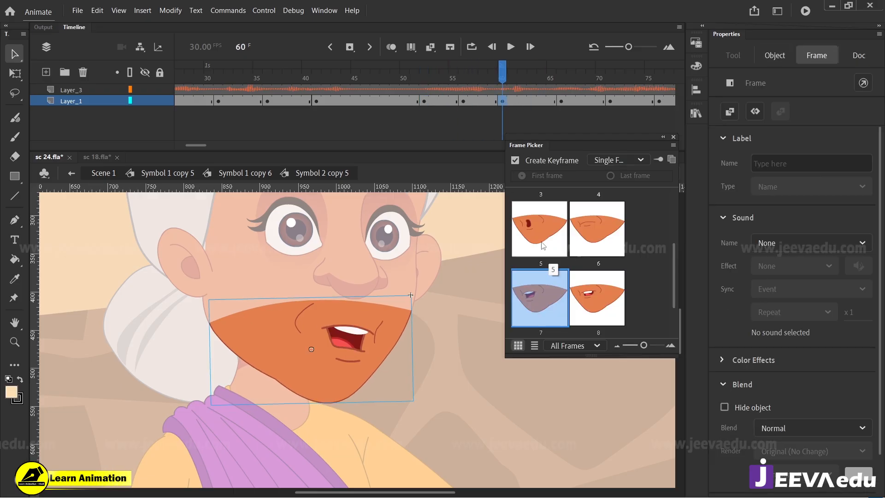
click(544, 246)
drag(496, 75, 336, 76)
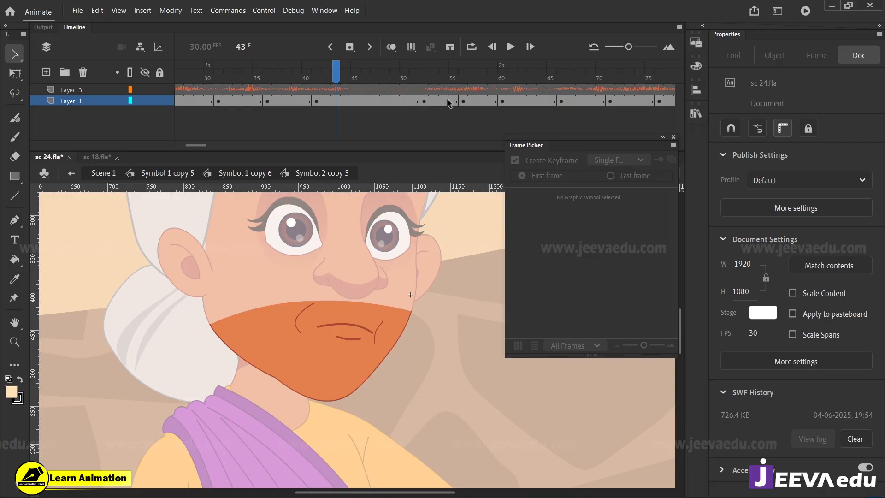
key(Return)
key(Return)
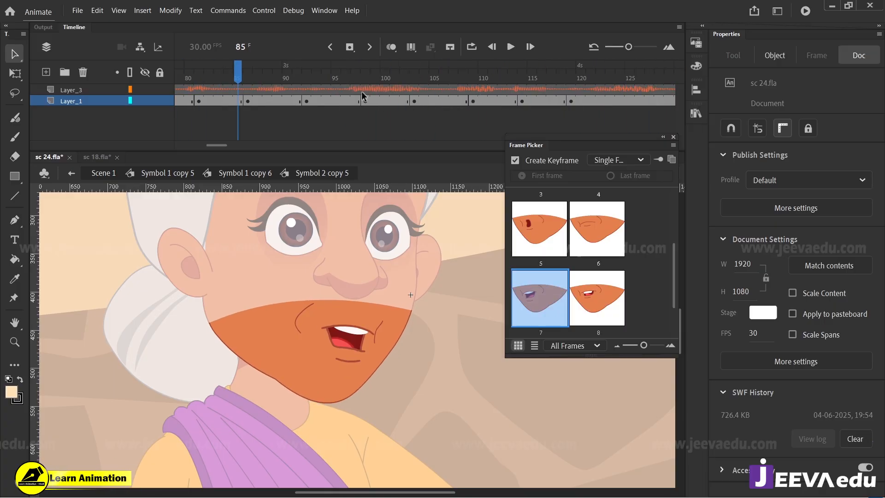
- Play back the following section up to about frame 126 twice to compare the mouth shapes with the voice
drag(238, 78, 179, 75)
key(Return)
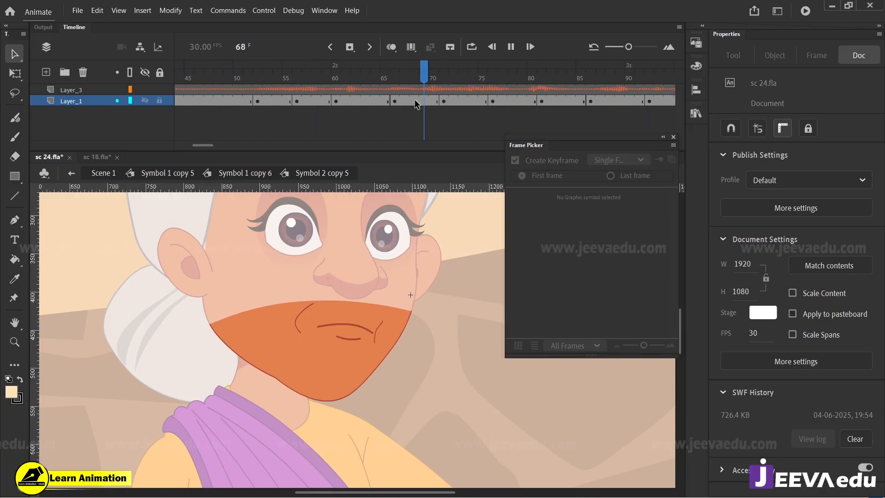
key(Return)
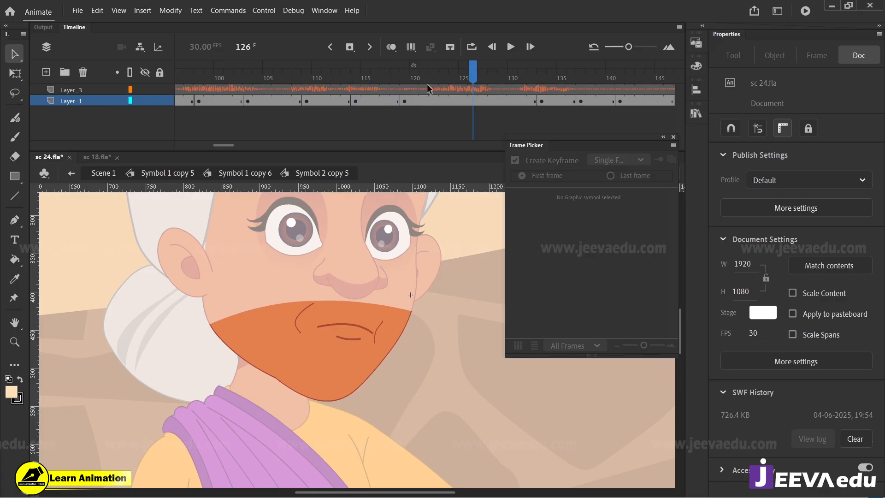
drag(471, 76, 157, 131)
key(Return)
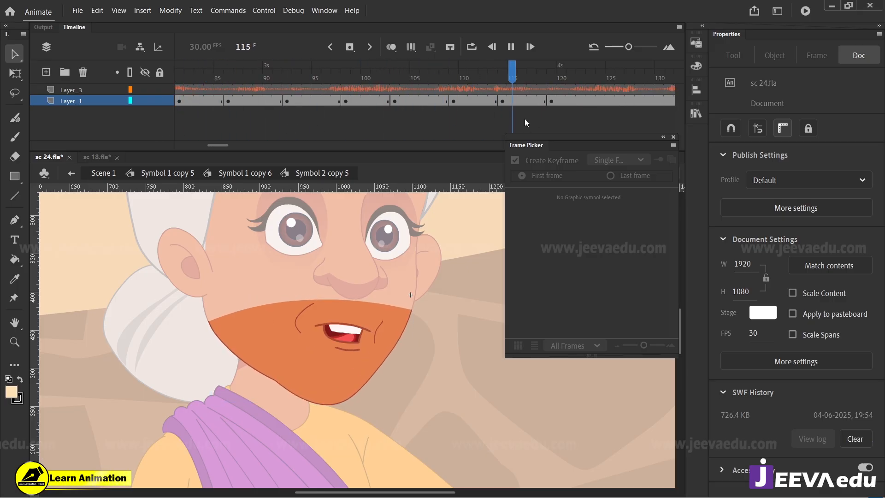
key(Return)
- Create Layer_1 mouth keyframes with the rounded pose 5 at frame 125 and the closed pose 1 at frame 130
drag(572, 80, 353, 101)
click(365, 101)
click(540, 288)
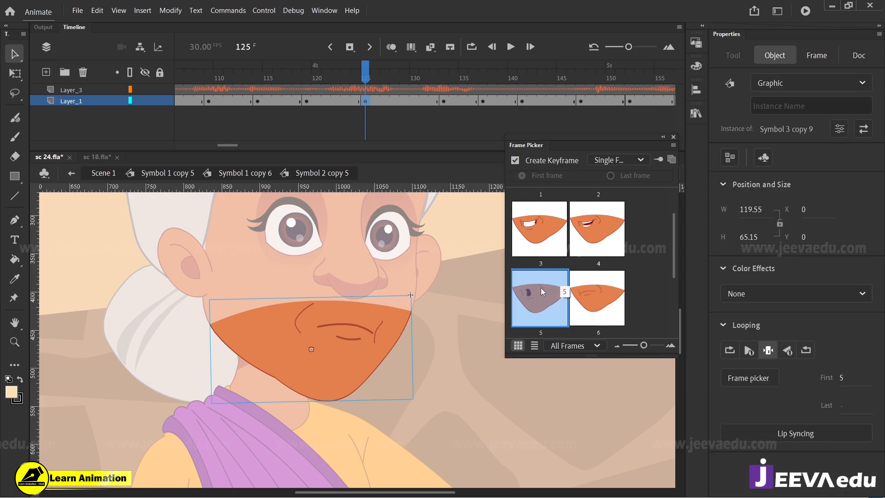
click(442, 100)
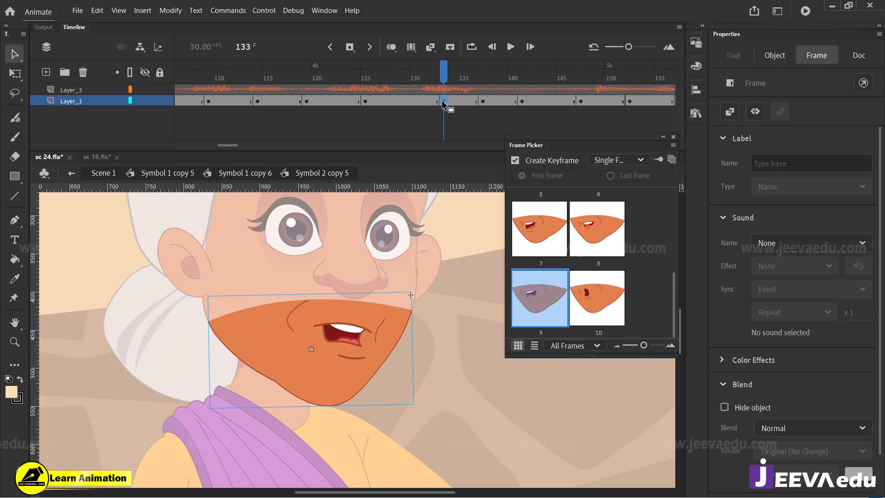
click(415, 101)
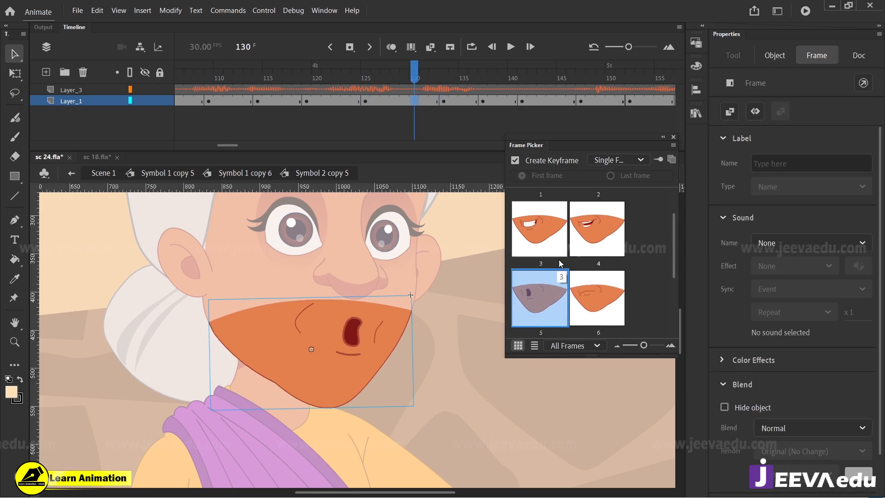
scroll(560, 263, up, 2)
click(549, 212)
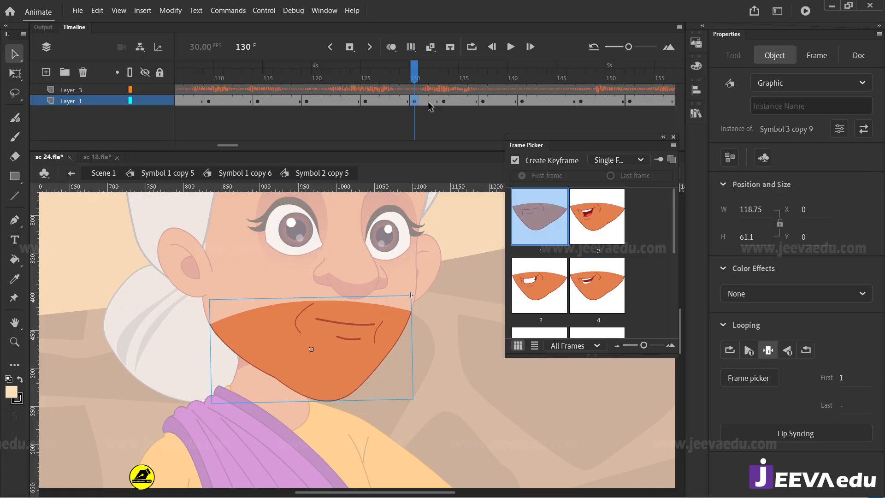
- Insert three frames into the closed-mouth hold at frame 130 and one into the rounded-mouth hold at frame 128
key(F5)
key(F5)
key(F5)
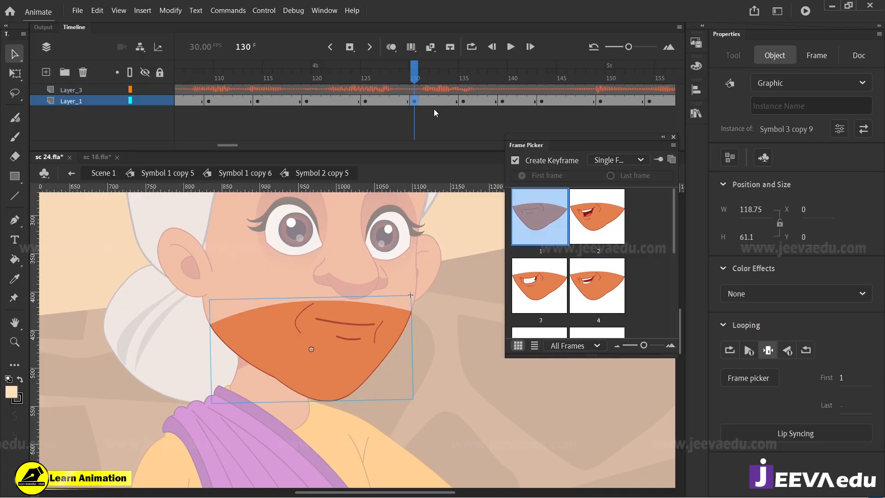
click(397, 100)
key(F5)
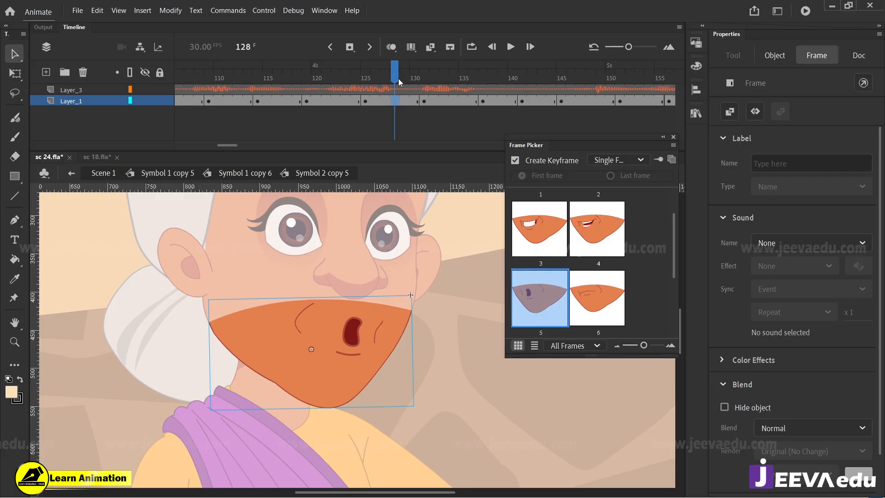
- Play the lip sync through the retimed mouth shapes around frames 125 to 137 to check them against the voice
drag(398, 79, 268, 106)
key(Return)
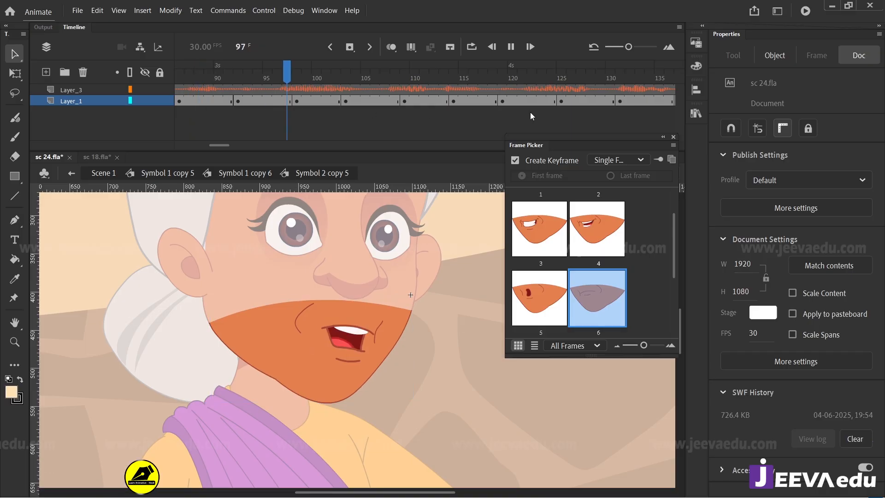
key(Return)
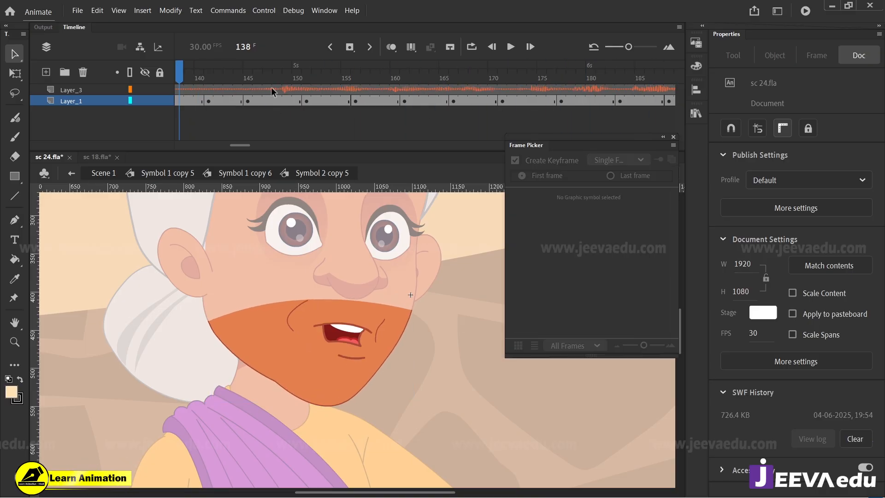
drag(218, 79, 218, 107)
key(Return)
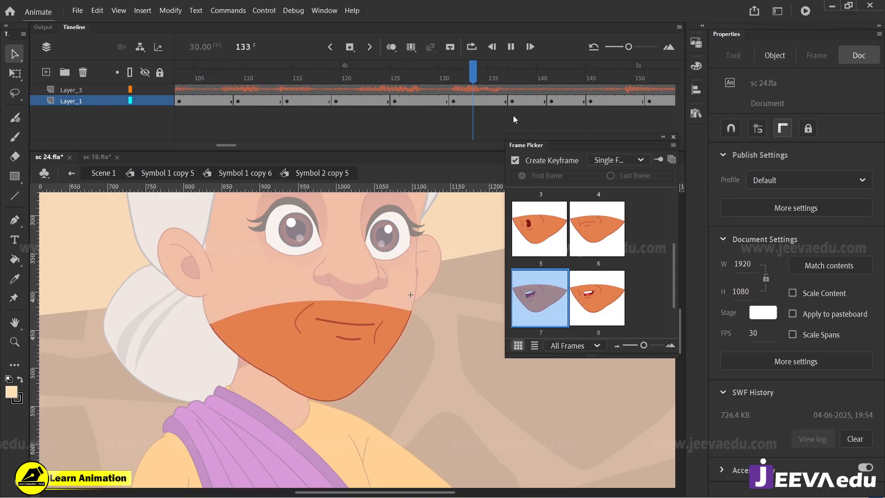
key(Return)
- Insert frames at frame 136 until the closed-mouth hold pushes the next Layer_1 keyframe to frame 147, and play the pause
click(503, 100)
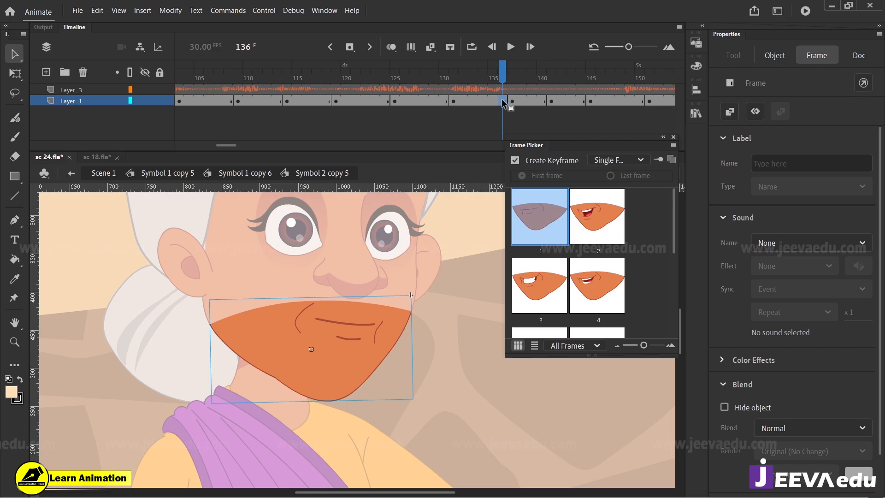
key(F5)
key(F5)
key(F5)
key(F5)
key(F5)
key(F5)
key(F5)
key(F5)
key(Return)
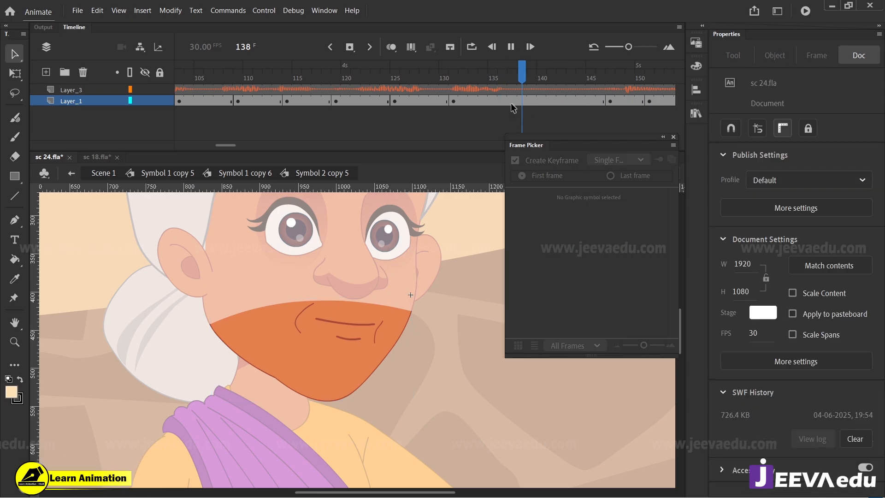
key(Return)
- Play the section after the pause with the voice and switch the mouth at the frame 155 keyframe to pose 7
drag(237, 77, 488, 85)
key(Return)
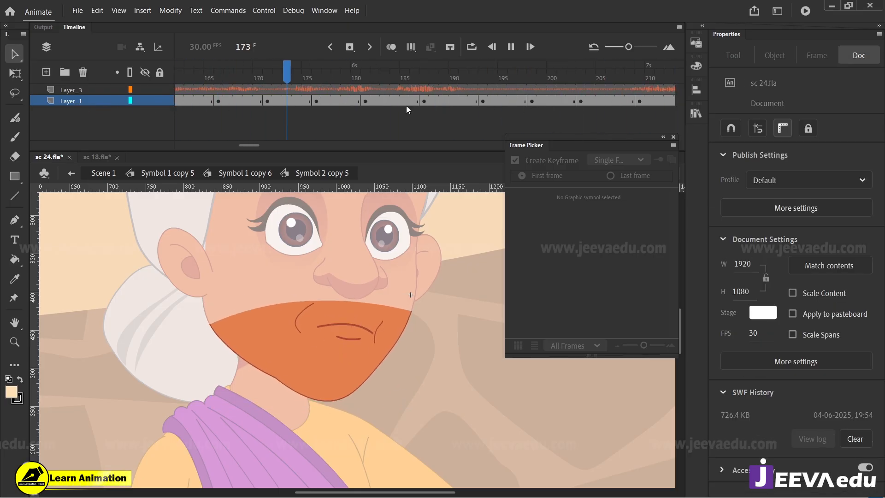
key(Return)
drag(290, 113, 371, 118)
click(328, 99)
click(311, 99)
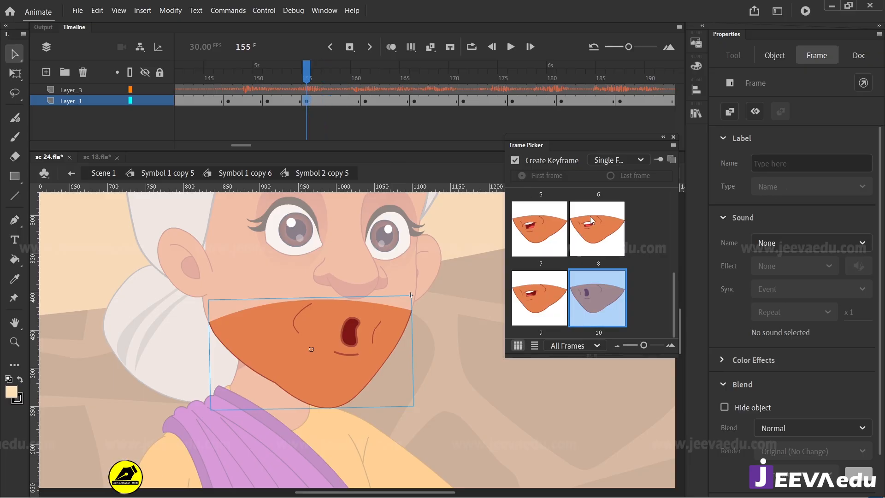
click(596, 229)
click(546, 228)
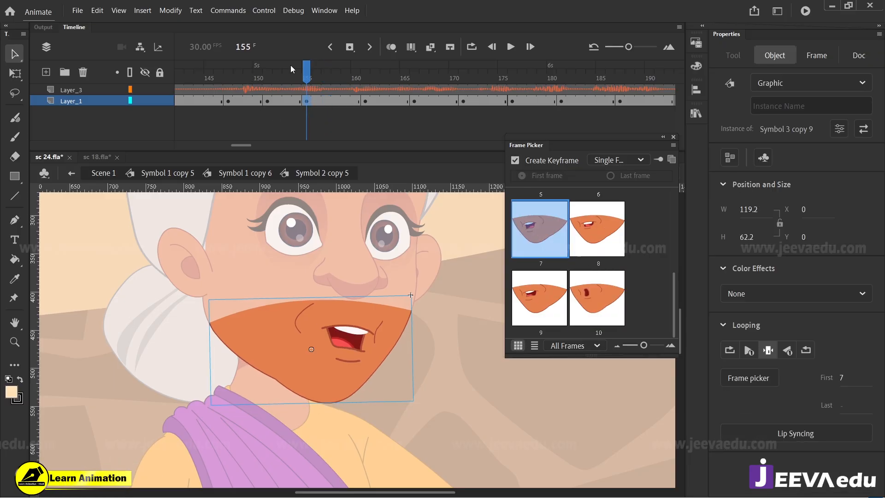
- Play the animation from about frame 145 to check the changed mouth shape at frame 155 against the voice
click(209, 100)
click(307, 101)
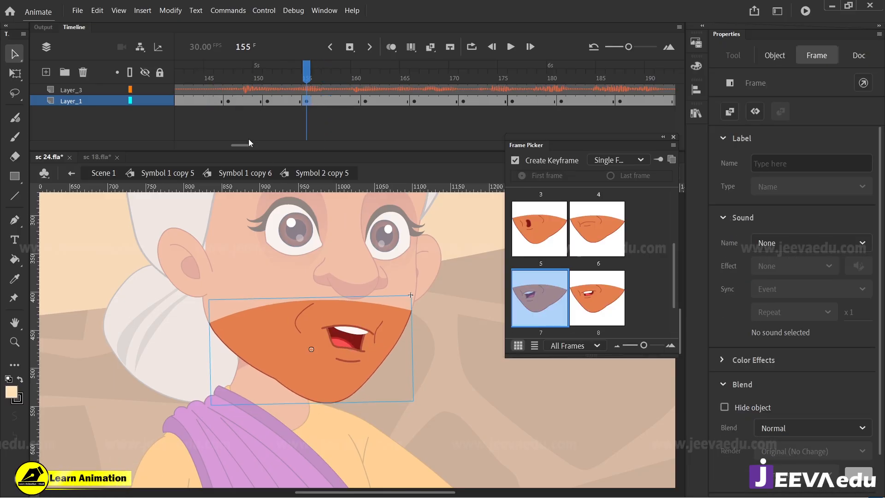
click(214, 89)
key(Return)
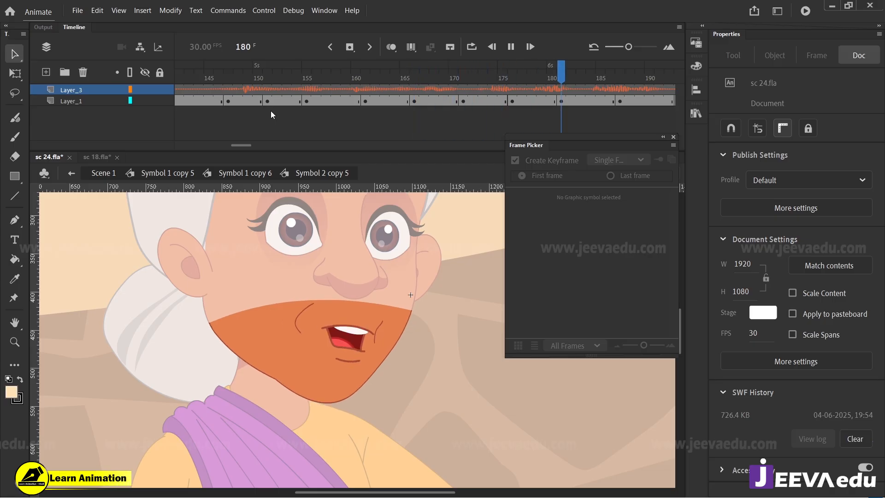
key(Return)
- Switch the mouth at the frame 187 keyframe to pose 4 and move the closed-mouth keyframe at frame 193 to frame 192
drag(606, 82, 375, 107)
click(374, 102)
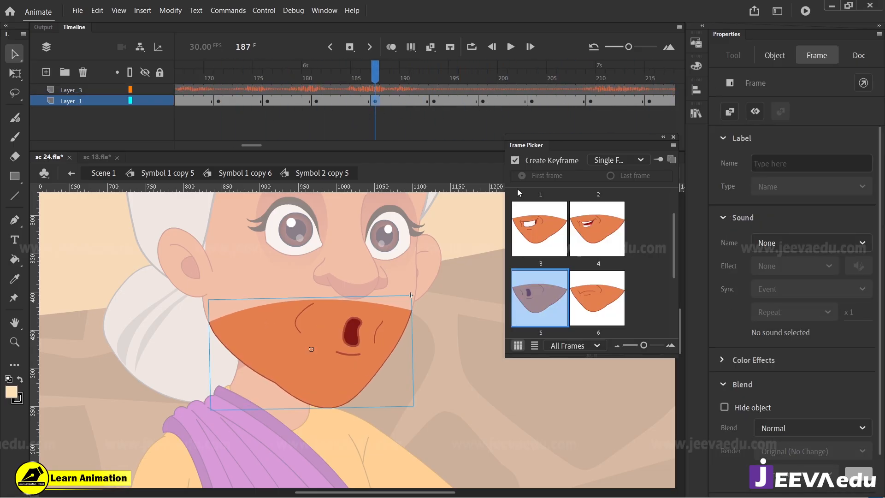
click(588, 228)
click(435, 103)
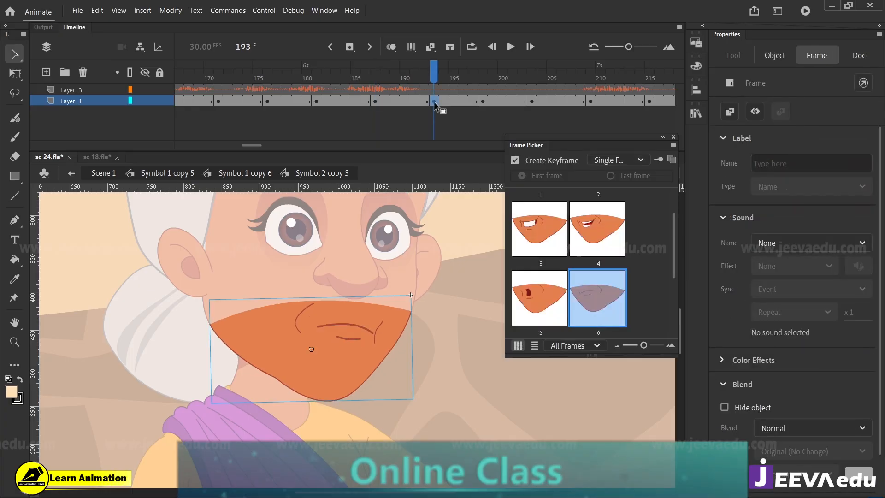
click(427, 102)
click(433, 102)
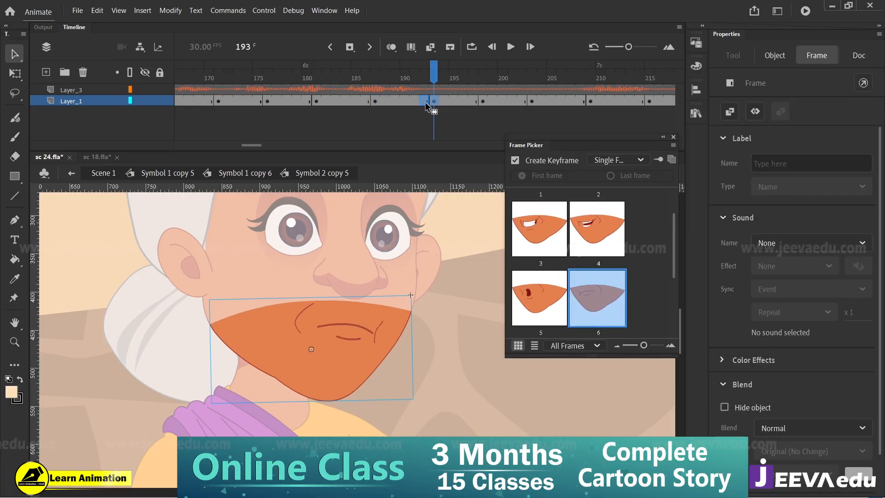
click(422, 101)
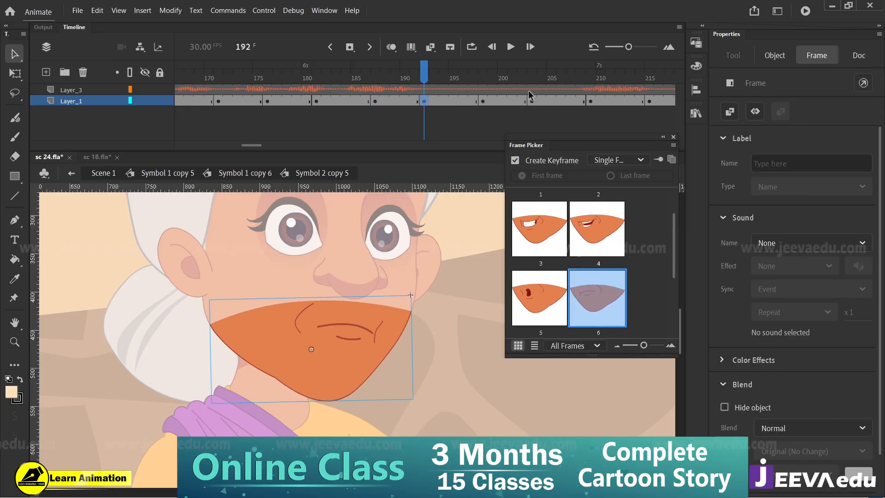
- Split the Layer_3 audio at frame 204 and shorten the silent gap before it so the following speech starts earlier
click(538, 88)
right_click(537, 89)
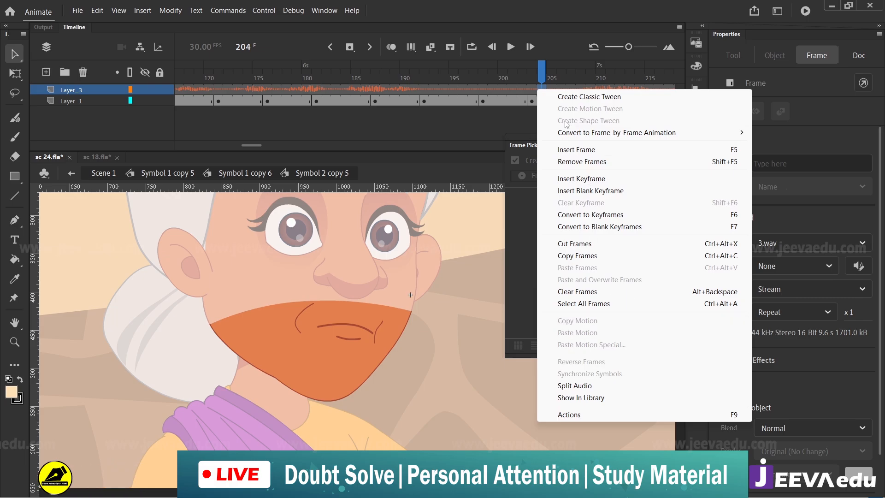
click(584, 387)
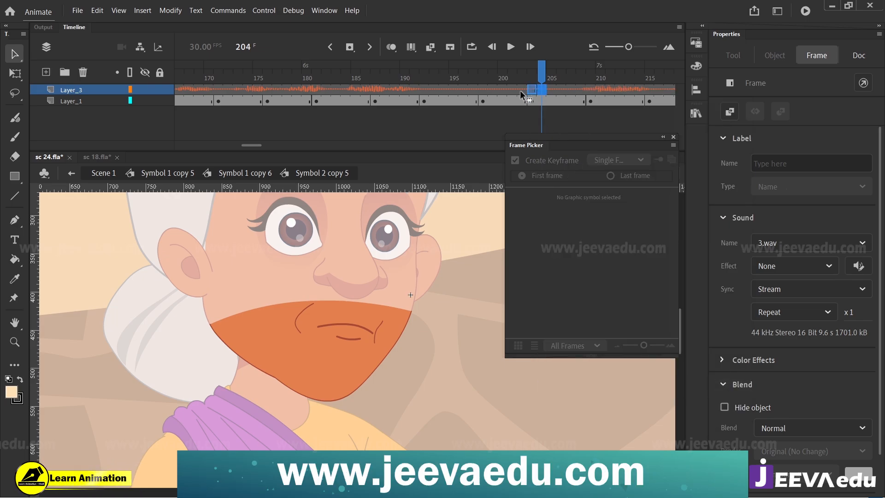
click(504, 90)
drag(501, 73, 600, 97)
- Insert frames at frame 196 on Layer_1 until the next mouth keyframe reaches frame 203, and play the following speech
click(464, 101)
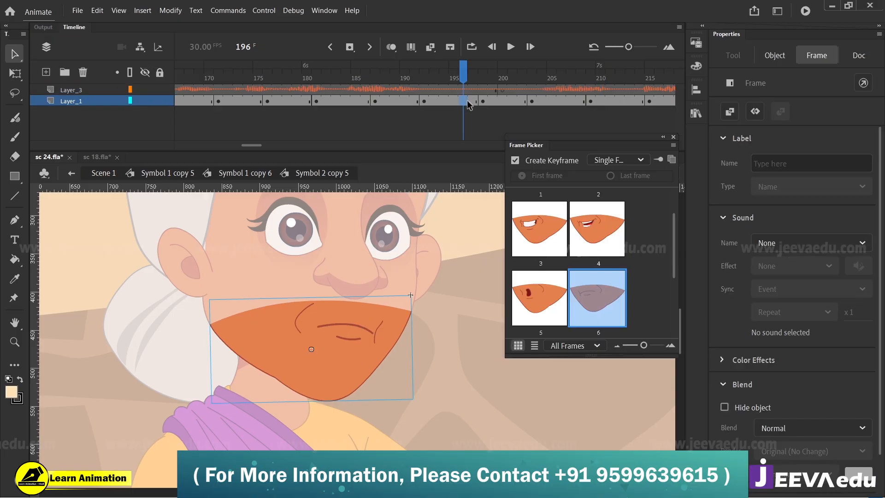
key(F5)
key(F5)
key(Return)
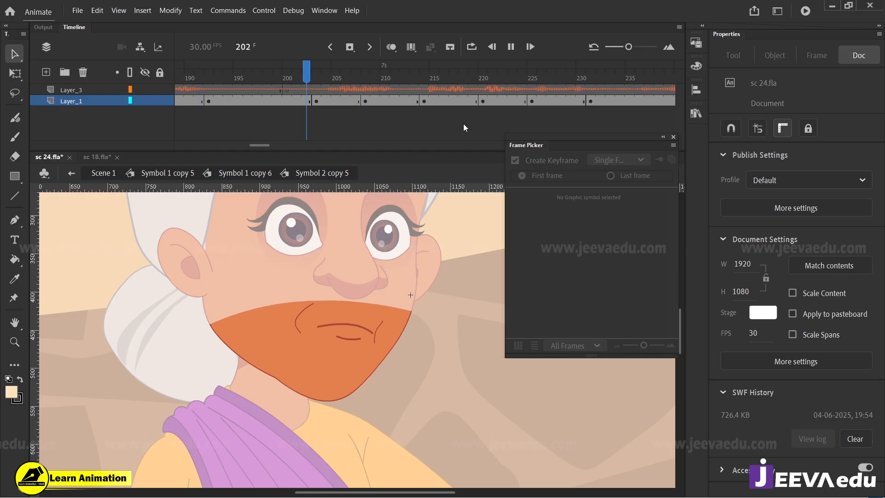
key(Return)
- Switch the mouth at the frame 225 keyframe to pose 8 and play the following section with the voice
click(528, 102)
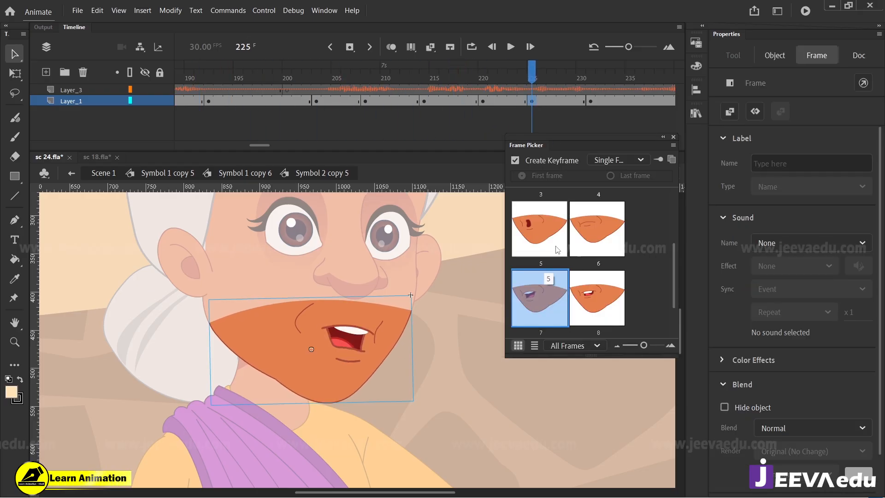
click(595, 296)
key(Return)
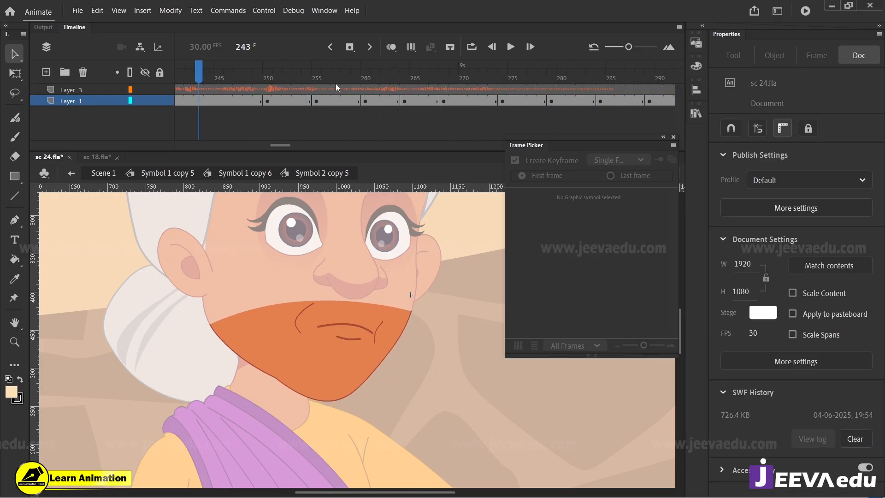
key(Return)
- Fill the long closed-mouth hold on Layer_1 from frame 236 to 249 with talking mouth keyframes at frames 236, 241 and 246
click(534, 107)
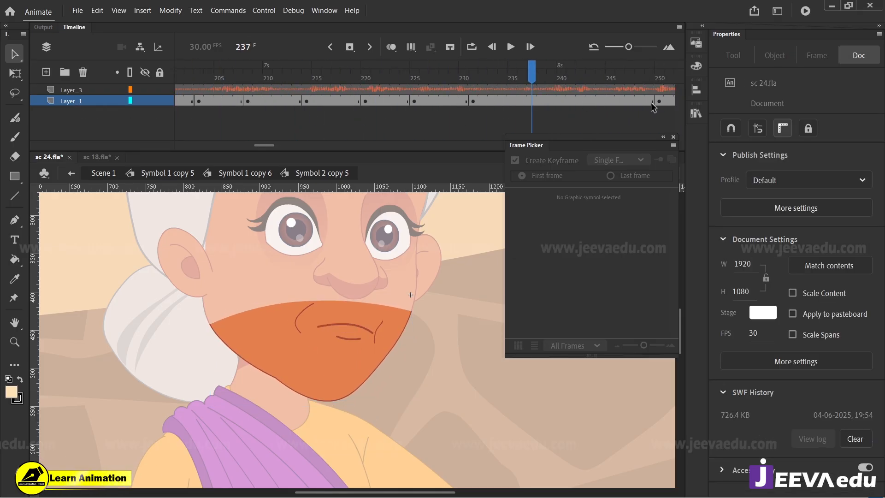
drag(653, 107, 523, 112)
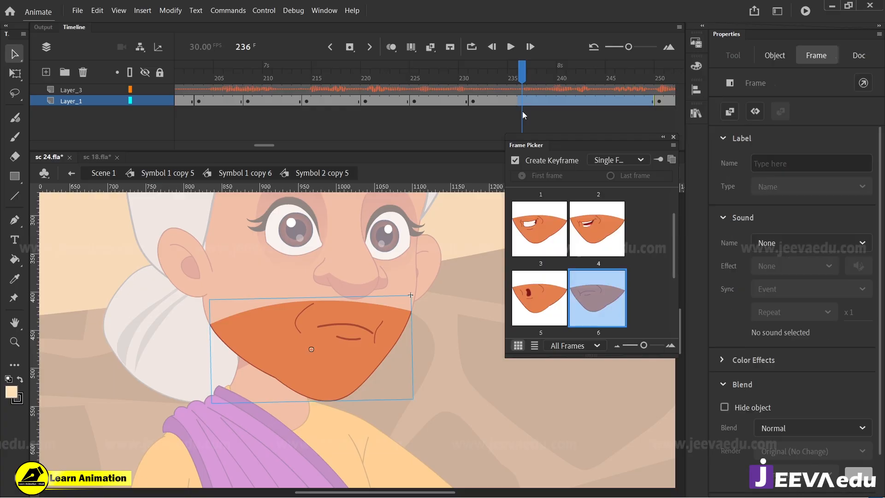
key(F5)
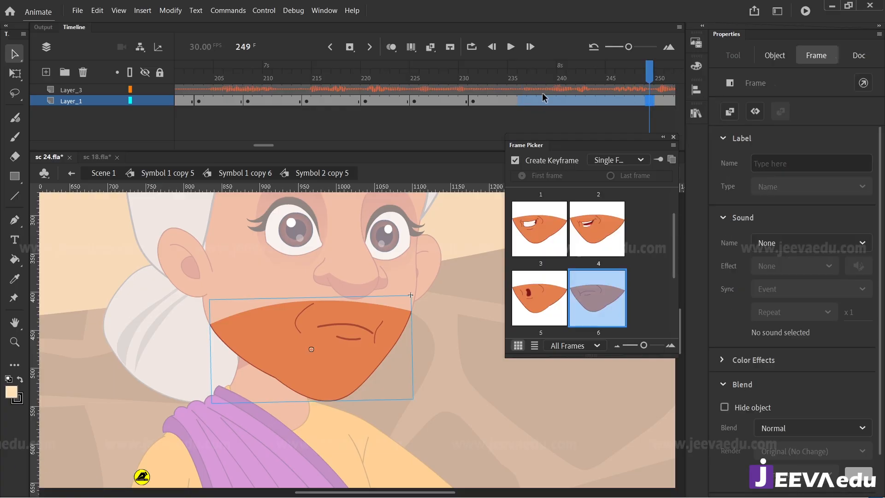
key(ctrl+z)
click(381, 114)
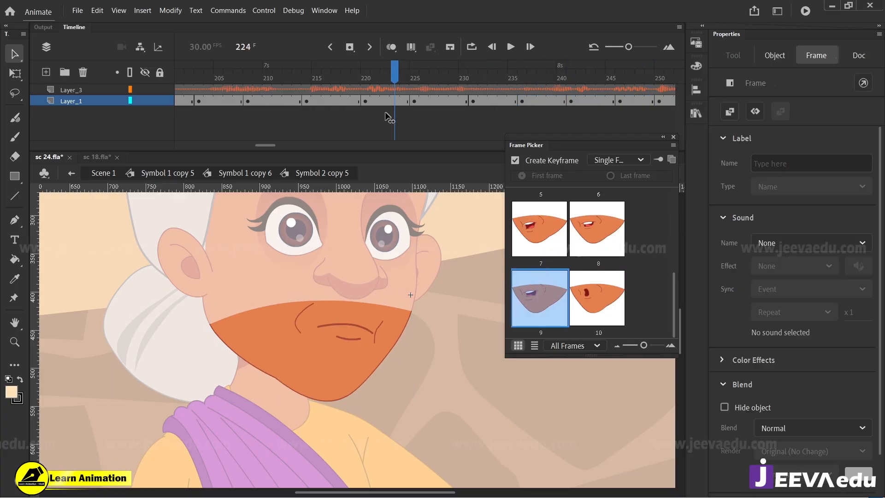
- Play the lip sync repeatedly through the newly filled section up to about frame 260 to check it against the voice
key(Return)
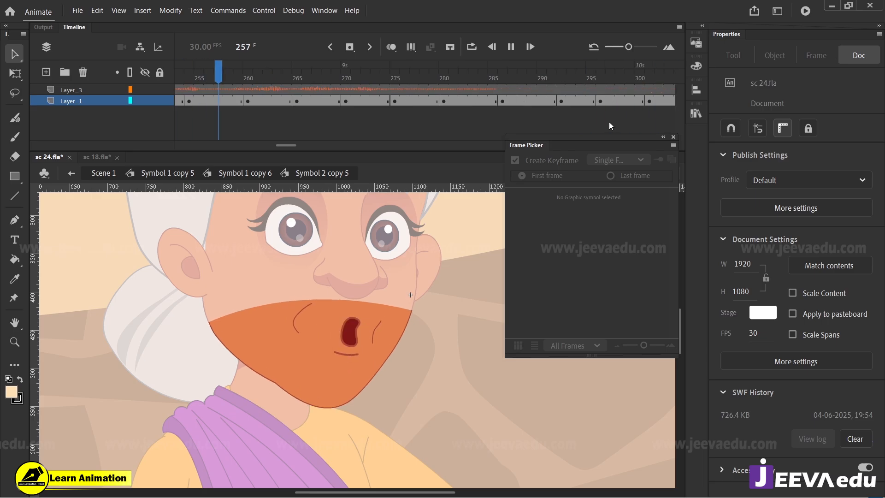
key(Return)
drag(306, 76, 122, 104)
key(Return)
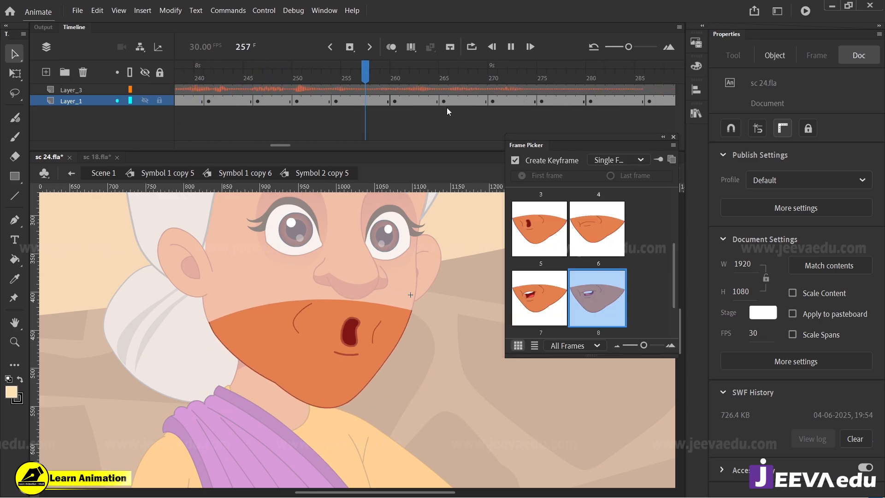
click(402, 111)
drag(395, 77, 308, 108)
key(Return)
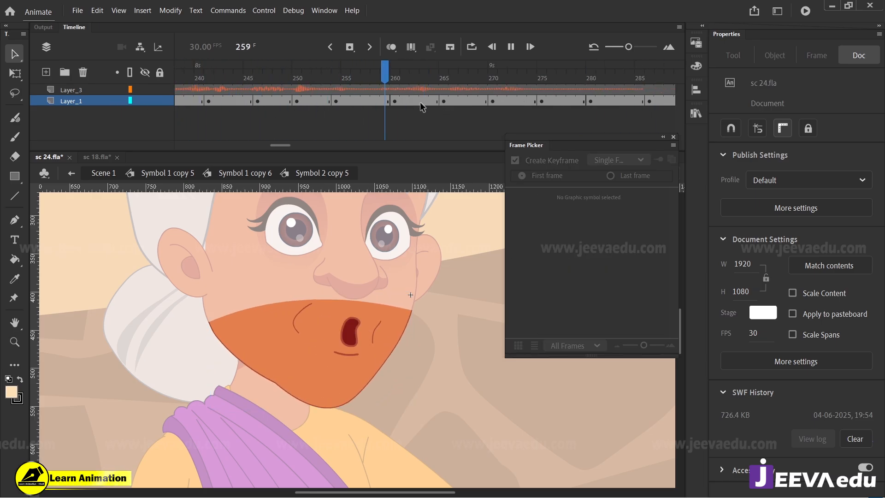
key(Return)
- Set the mouth at the frame 265 keyframe to pose 10 and extend its hold until the next keyframe reaches frame 272
click(358, 80)
click(365, 101)
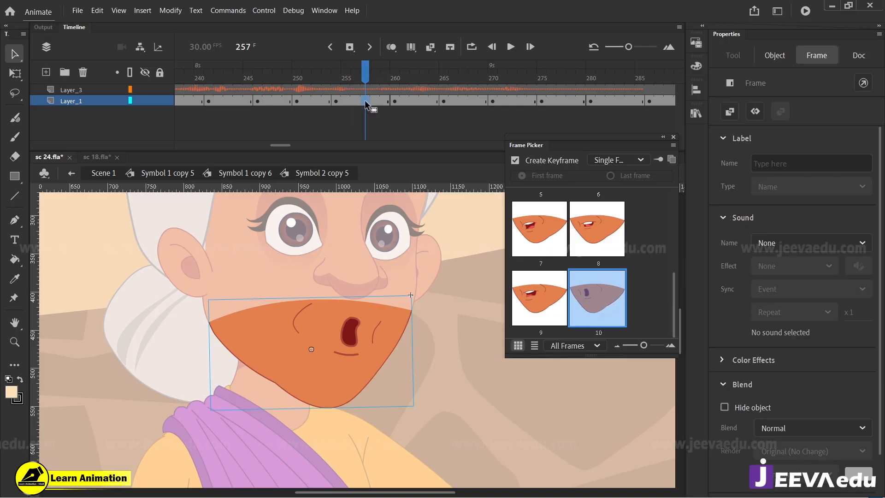
key(ctrl+z)
click(443, 101)
click(578, 285)
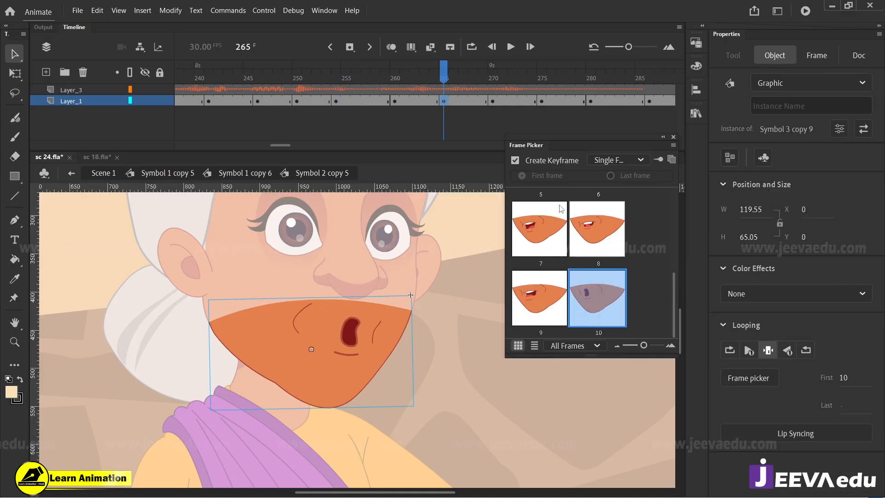
key(F5)
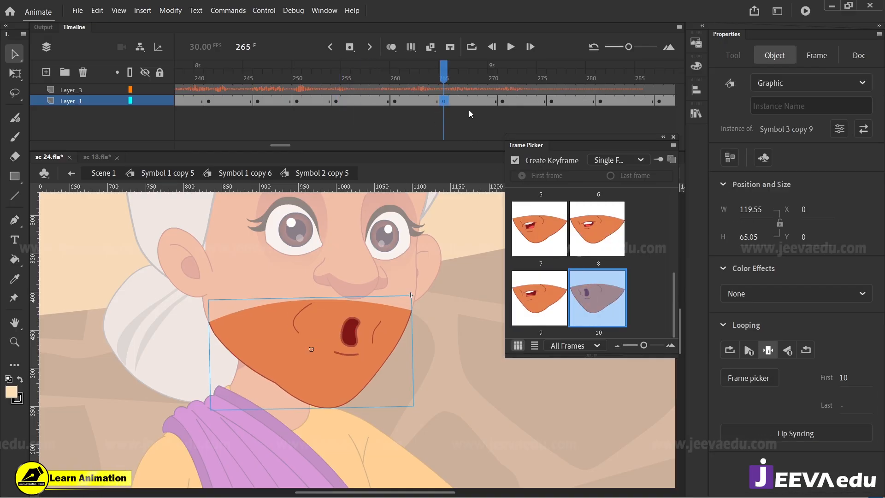
key(F5)
- Play the end of the speech from about frame 253 to check the extended mouth hold against the voice
click(330, 91)
key(Return)
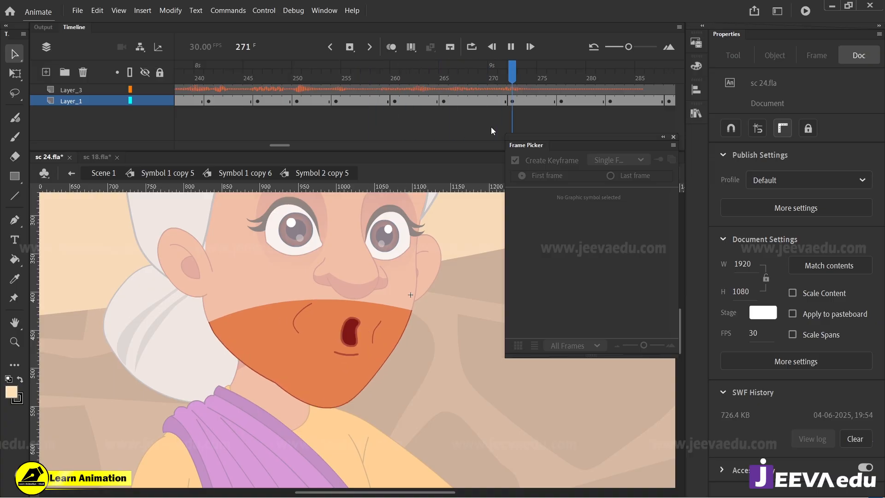
key(Return)
- Clear the leftover Layer_1 mouth keyframes from frame 276 to 317, where the speech has ended
drag(637, 105, 613, 97)
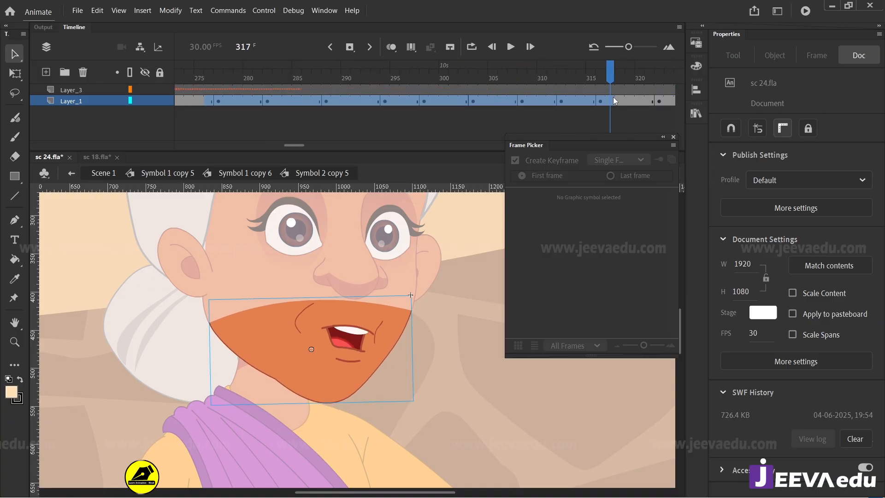
right_click(316, 104)
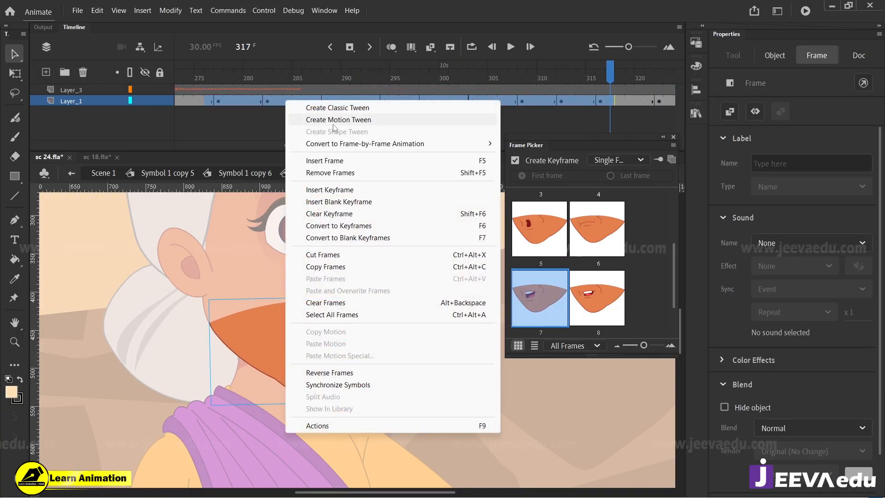
click(332, 214)
- Remove the surplus frames after frame 282 on both Layer_3 and Layer_1, and close the Frame Picker
drag(272, 87, 562, 145)
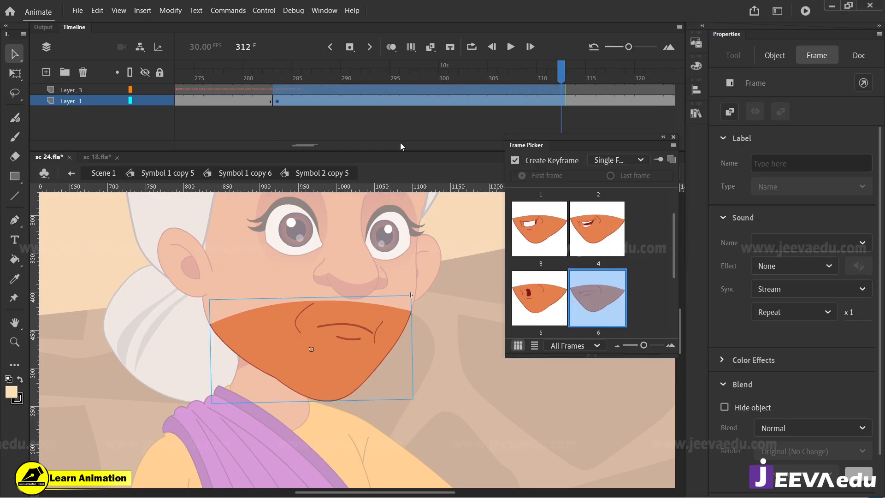
key(shift+F5)
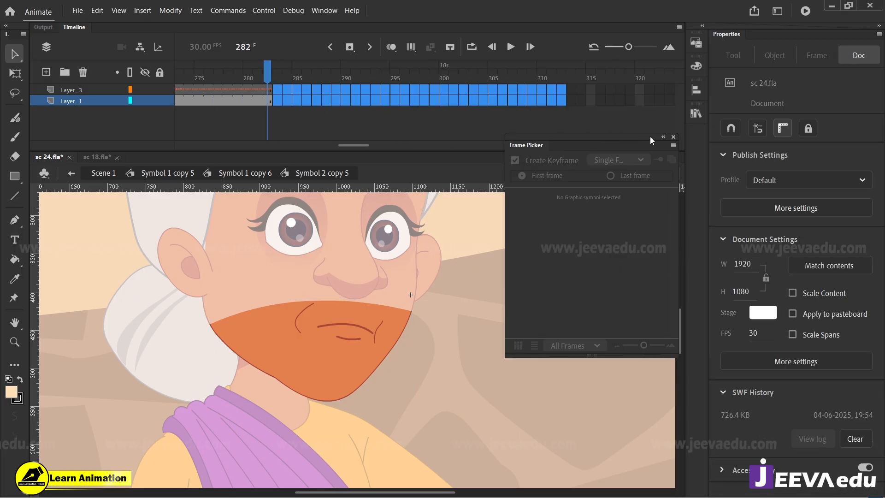
click(674, 137)
- Copy the Layer_3 audio layer from the mouth symbol's timeline
drag(363, 145, 125, 145)
click(178, 90)
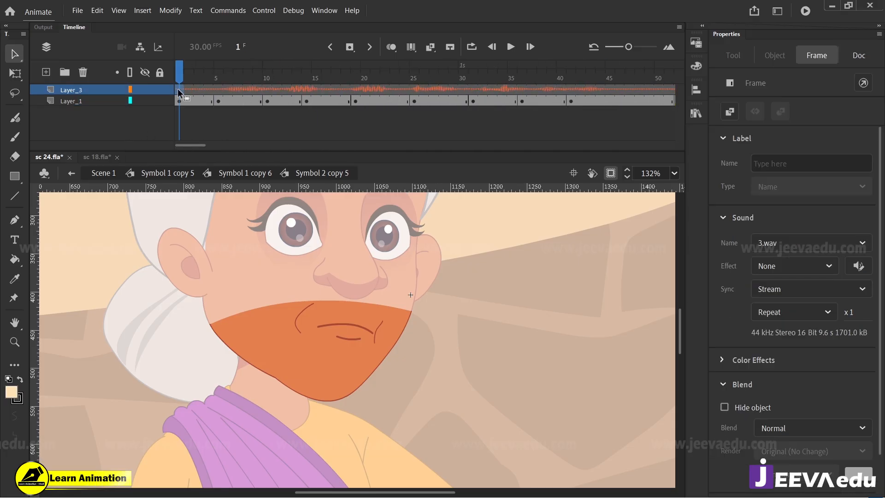
right_click(96, 89)
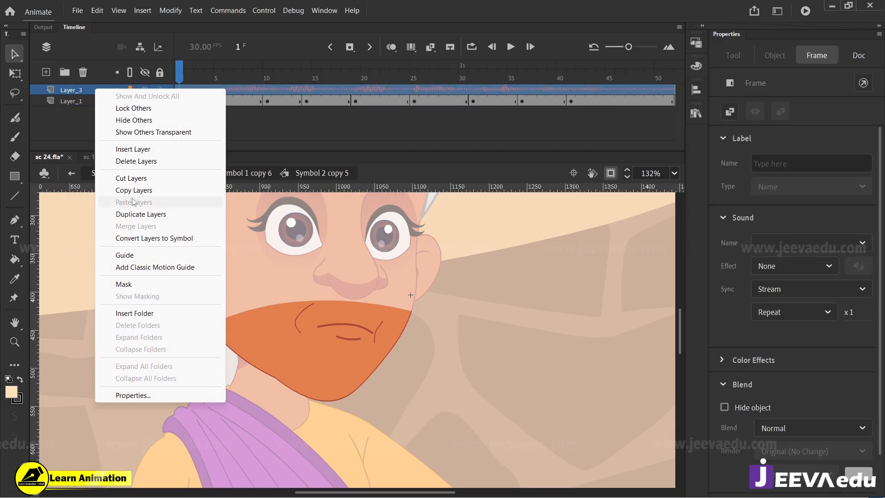
click(132, 191)
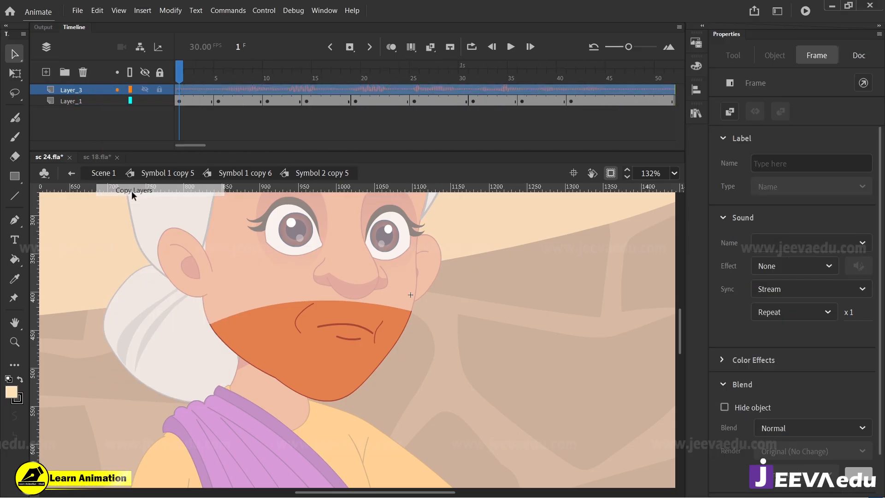
- Check the last frame of the mouth symbol's timeline and return to its parent, Symbol 1 copy 6
click(266, 175)
double_click(382, 338)
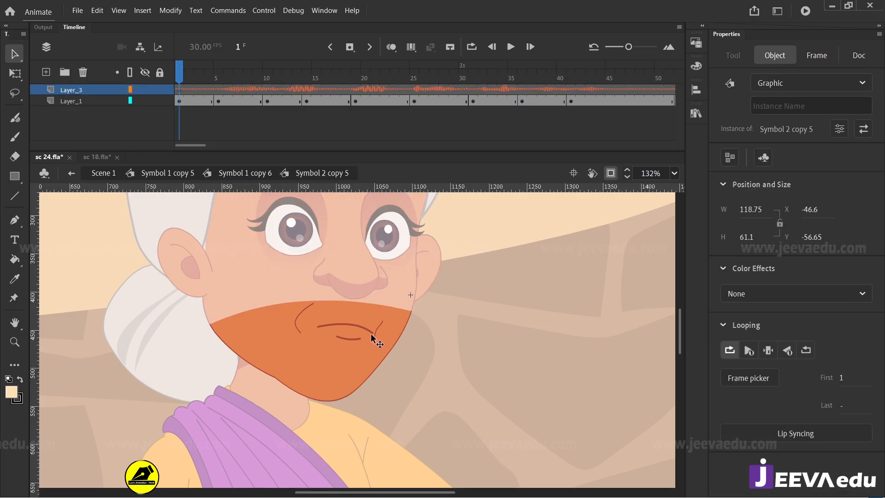
drag(201, 144, 355, 151)
click(260, 88)
click(261, 89)
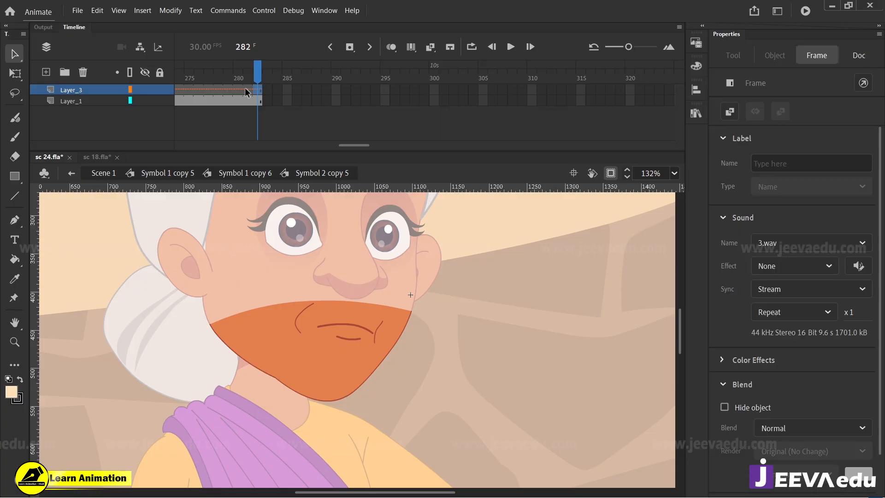
click(236, 176)
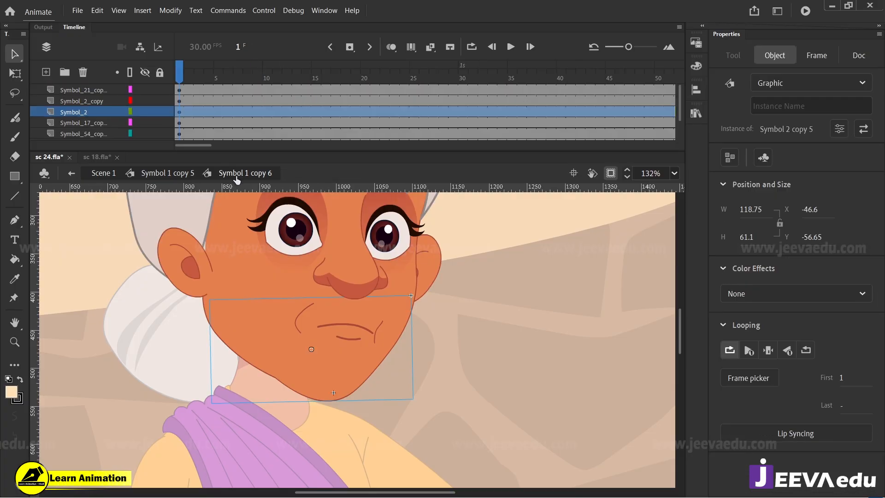
- Extend all layers of Symbol 1 copy 6 by inserting frames from frame 146 through 251 and beyond
drag(203, 145, 280, 144)
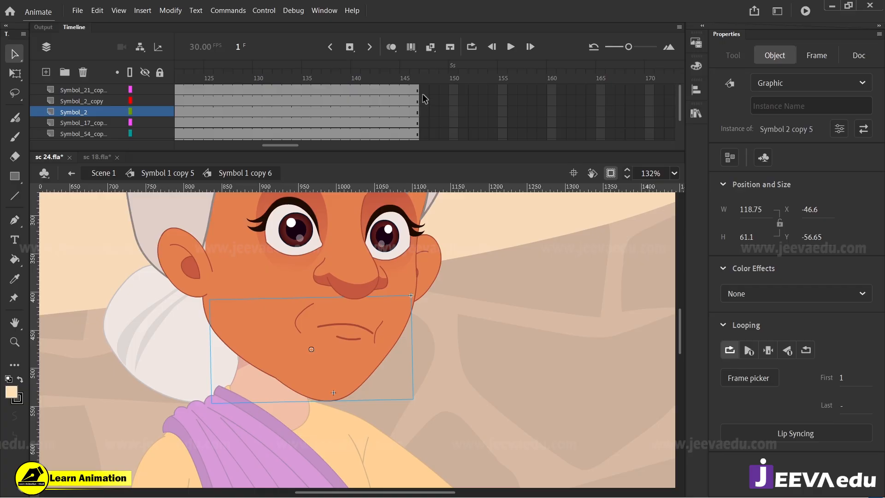
drag(291, 144, 319, 144)
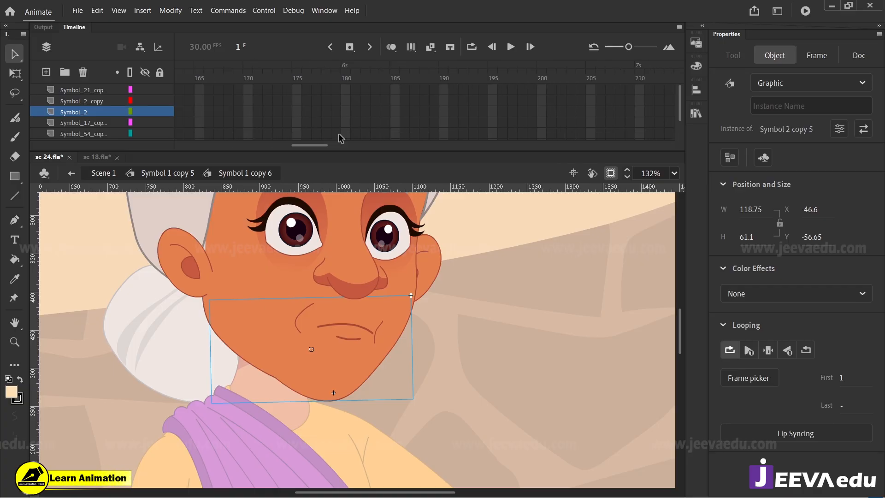
click(577, 83)
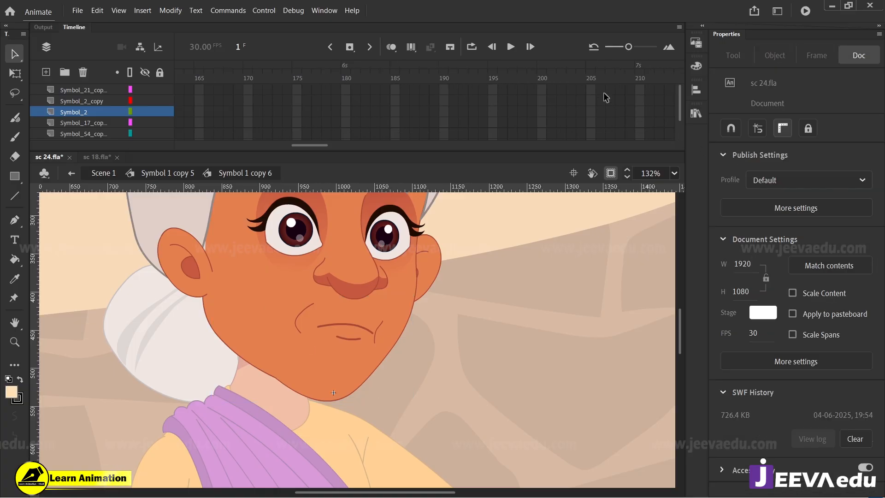
drag(603, 92, 552, 175)
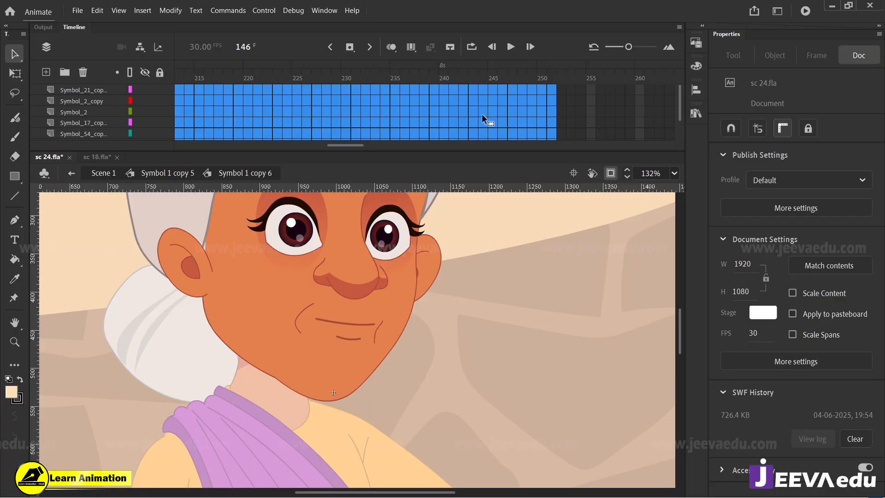
key(F5)
key(F5)
key(F5)
key(F5)
key(F5)
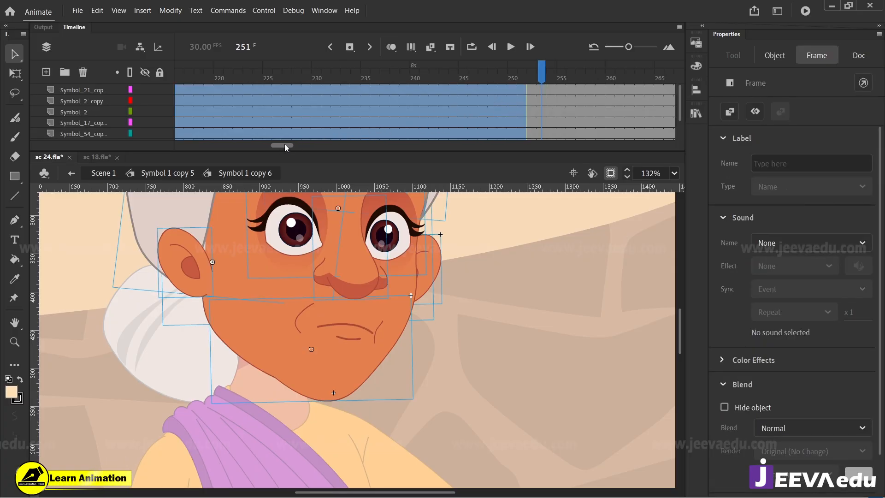
- Check the first-frame looping value of the mouth instance on Symbol_2 at frame 69
drag(284, 144, 79, 154)
right_click(273, 127)
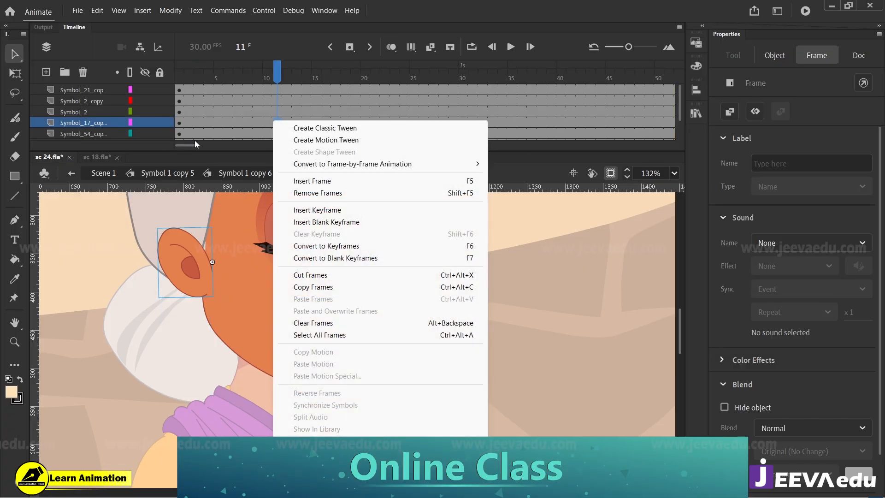
click(285, 122)
click(375, 92)
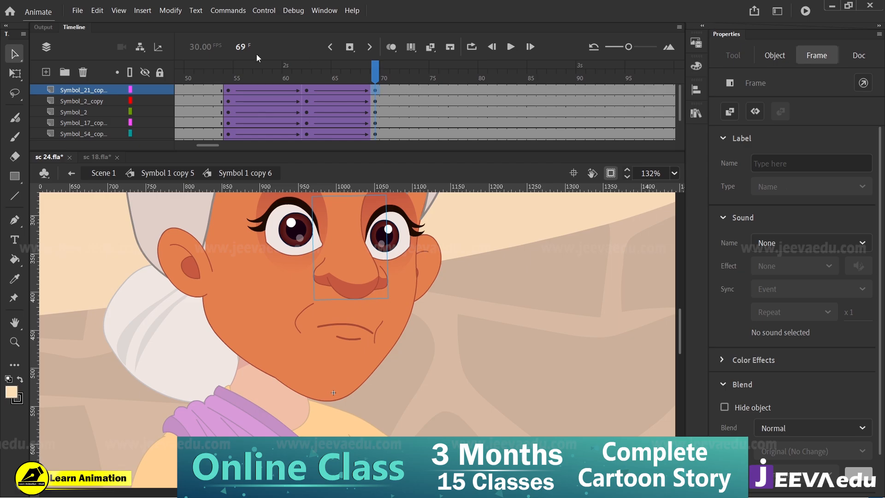
click(358, 355)
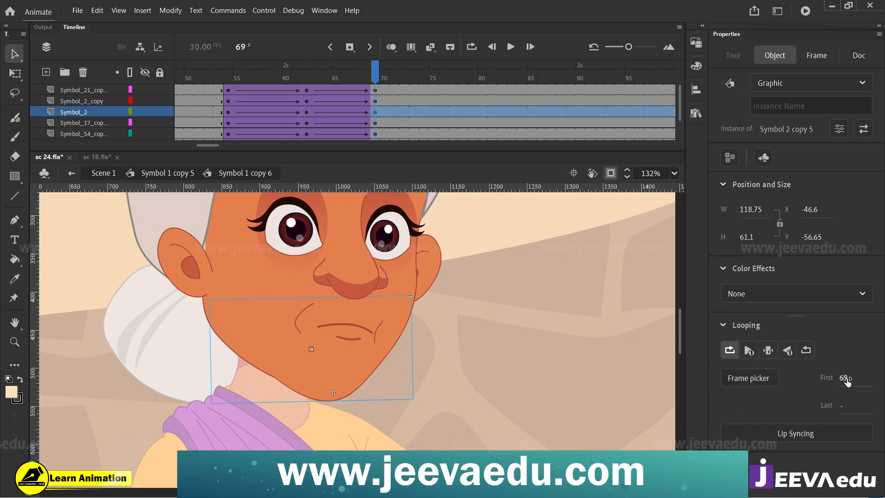
- Select all frames in Symbol 1 copy 6 and synchronize their symbols
right_click(374, 112)
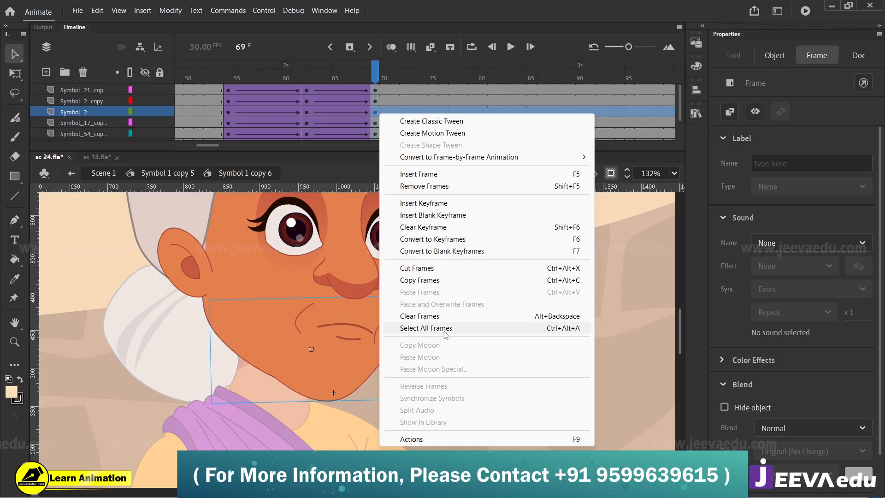
click(445, 329)
right_click(391, 98)
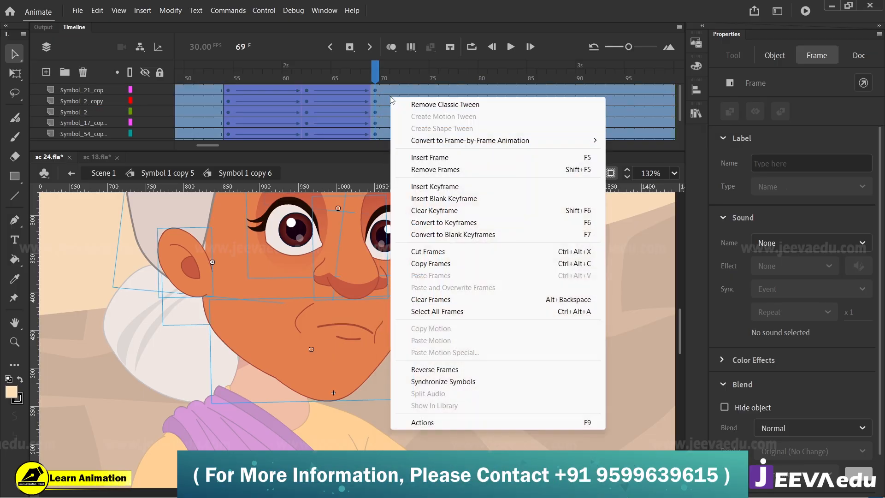
click(443, 382)
- Return to Symbol 1 copy 5 and inspect its body layers around frames 144 and 241
click(150, 173)
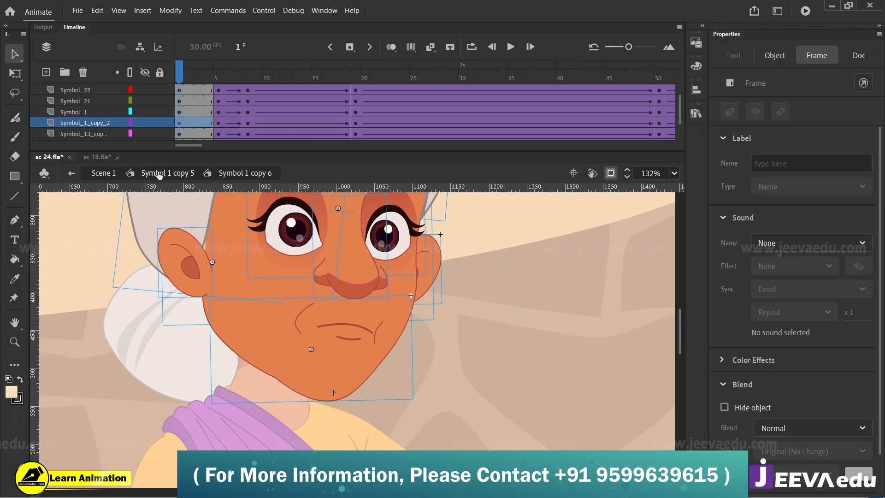
key(z)
alt+click(350, 352)
alt+click(350, 352)
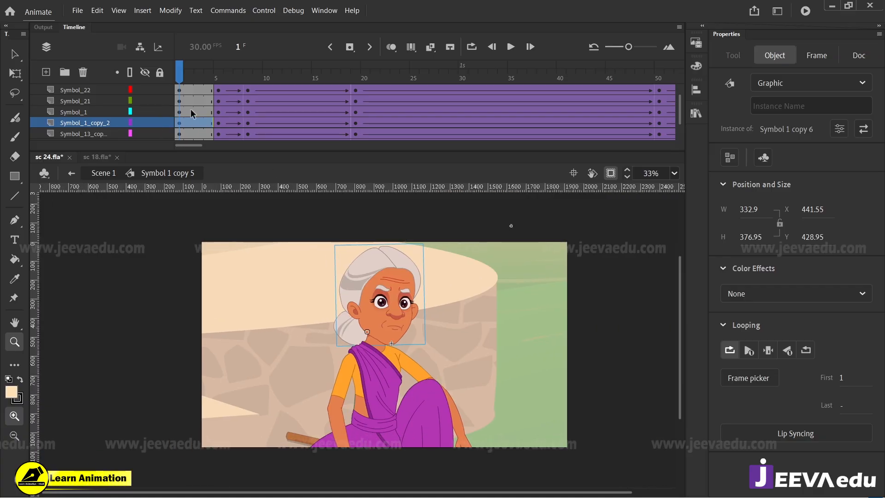
scroll(177, 95, up, 2)
drag(196, 145, 253, 148)
click(510, 93)
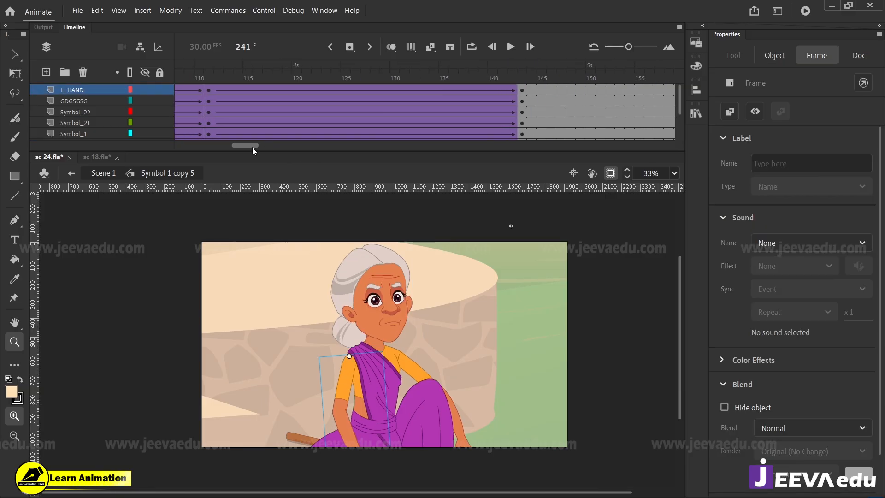
click(532, 90)
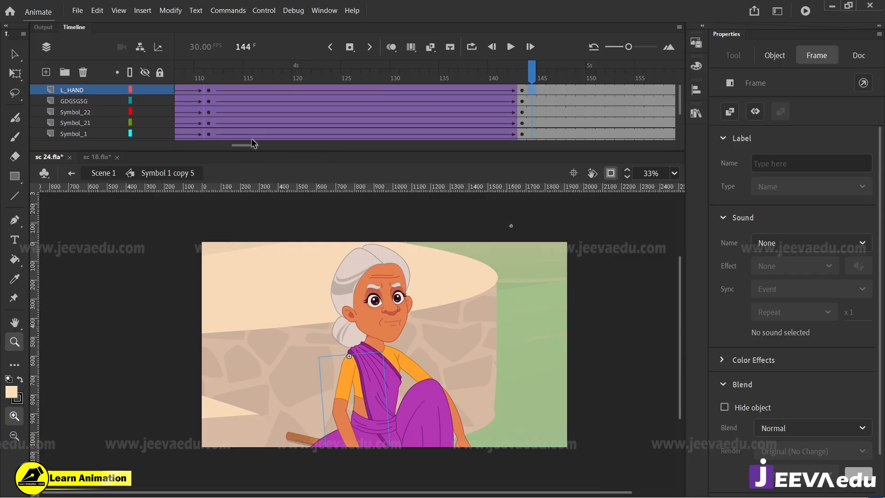
- Return to Scene 1 and paste the copied Layer_3 audio layer above Symbol_8
click(103, 174)
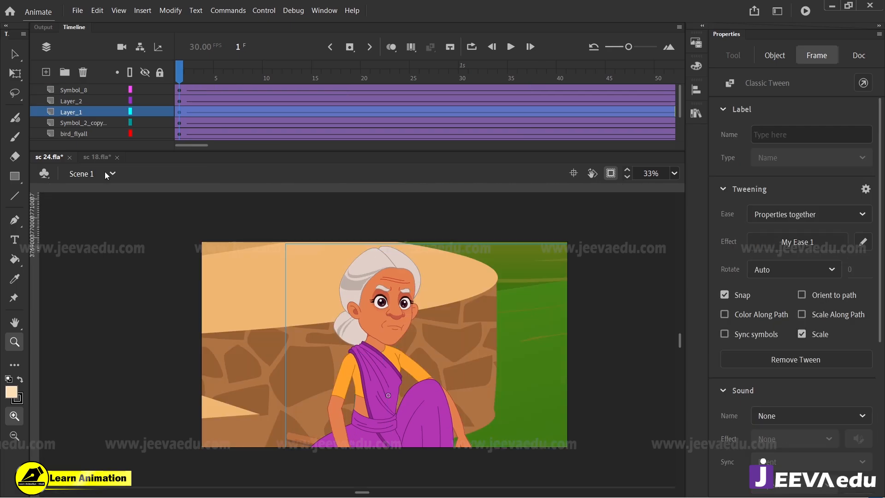
right_click(95, 93)
click(131, 206)
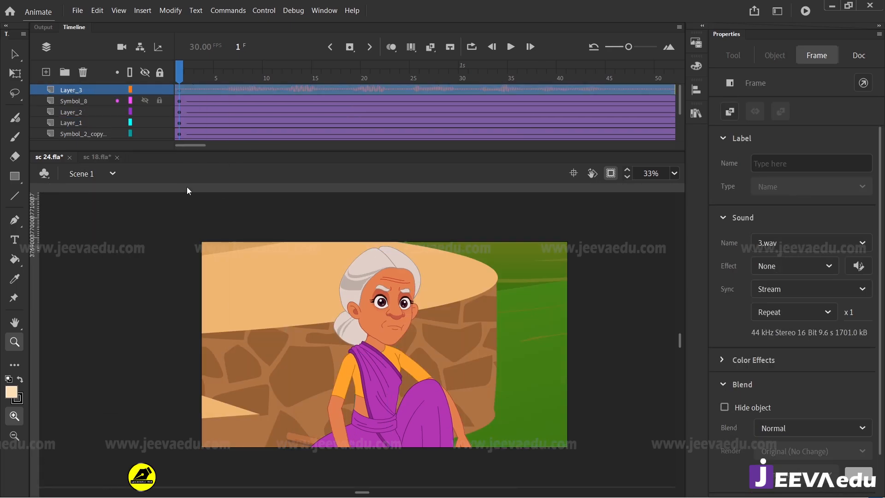
- Check the pasted audio at frame 121, preview the scene briefly, and rewind to frame 1 with the stage filling the view
drag(189, 145, 116, 151)
click(356, 90)
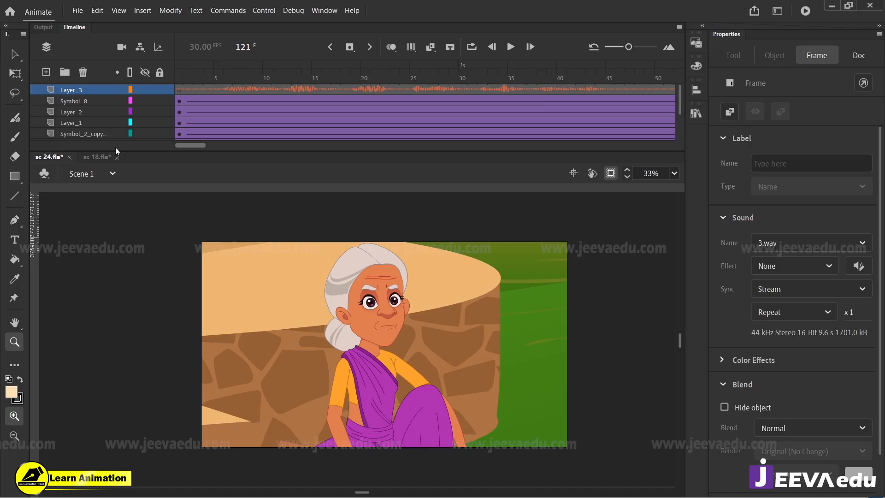
click(180, 90)
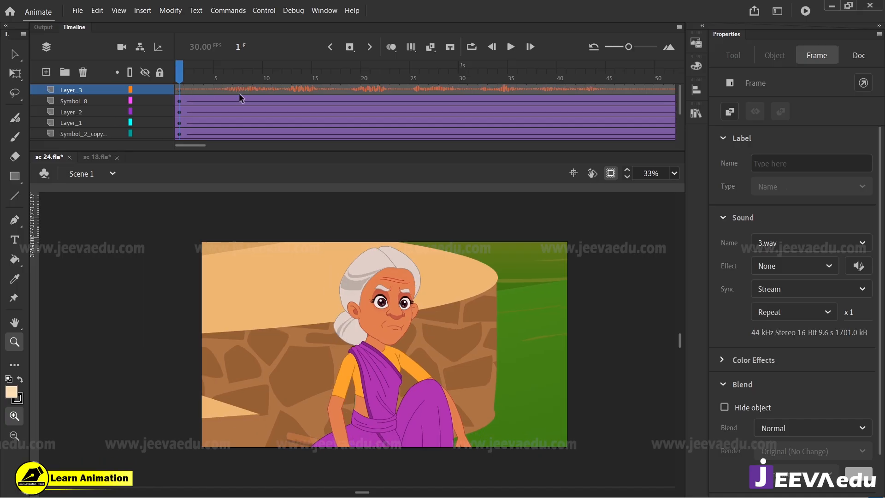
key(Return)
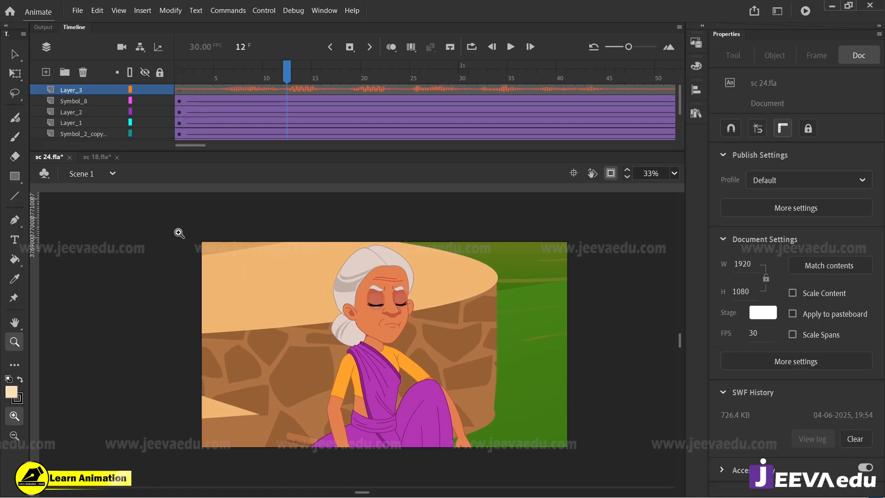
drag(179, 234, 574, 466)
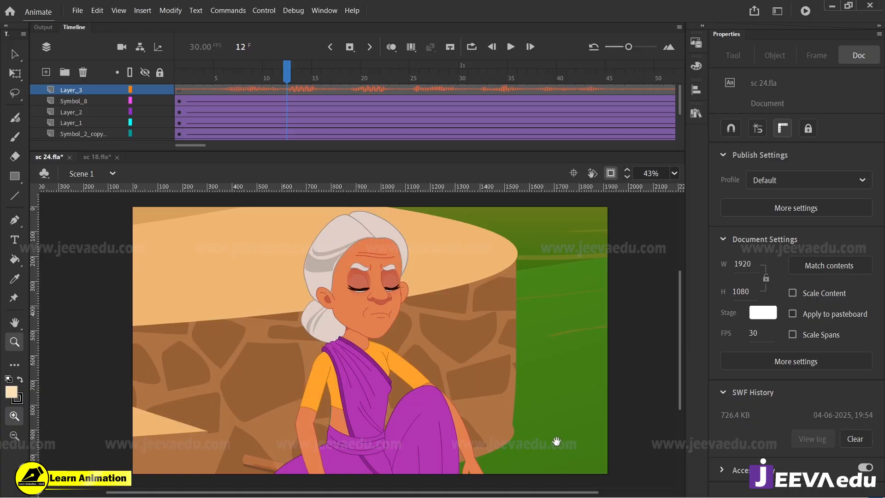
drag(287, 64, 146, 115)
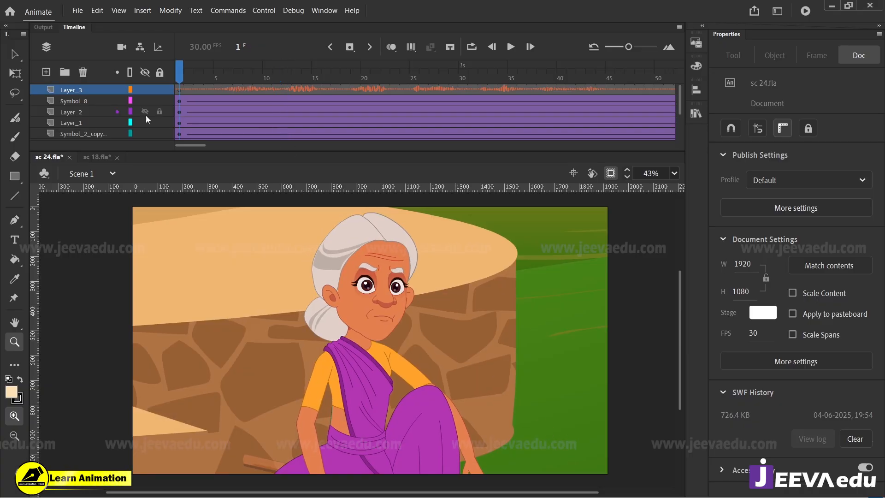
- Hide the Symbol_6 layer, play the scene with its audio, and park the playhead at frame 200
scroll(156, 111, down, 3)
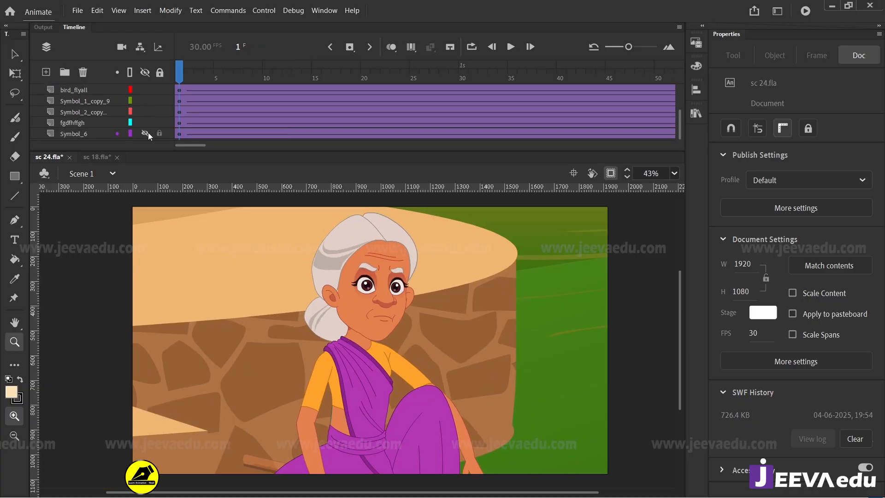
click(146, 132)
key(Return)
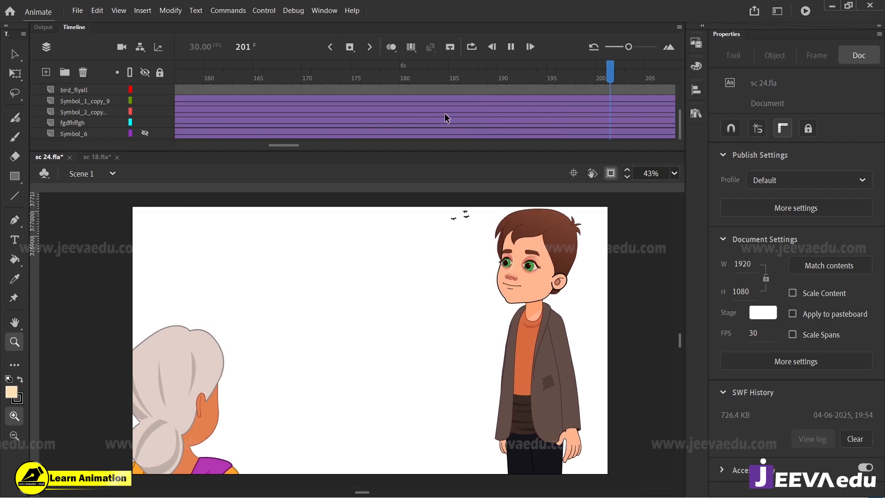
key(Return)
scroll(576, 82, up, 3)
mouse_move(615, 72)
mouse_down()
mouse_move(443, 93)
mouse_move(631, 90)
mouse_move(604, 85)
mouse_up()
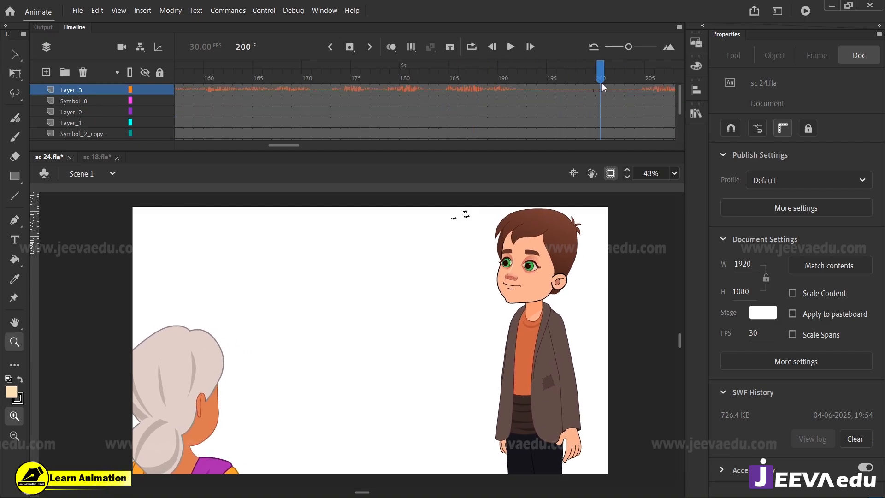
- Insert keyframes at frame 200 on all scene layers below the Layer_3 audio
scroll(600, 97, down, 5)
drag(274, 145, 335, 145)
scroll(402, 122, up, 5)
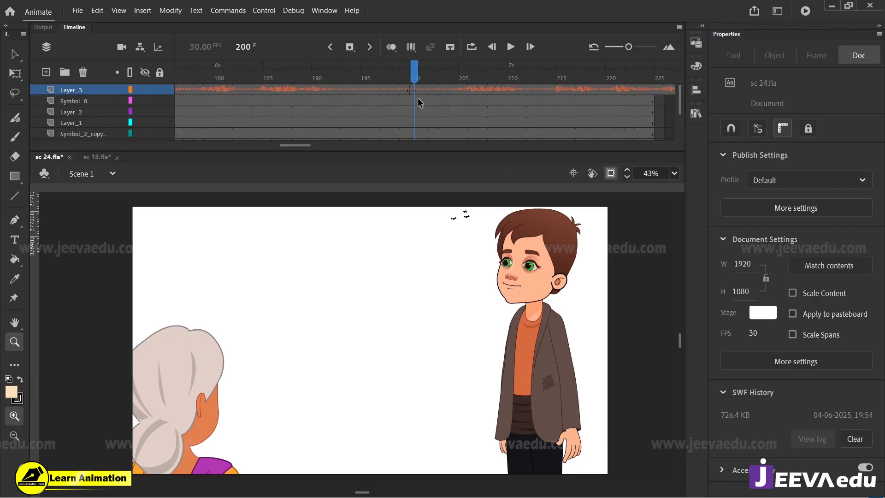
drag(416, 110, 419, 153)
key(F6)
- Remove the classic tween after frame 200 on the layers from Symbol_1_copy_9 down to Symbol_6
scroll(431, 105, up, 5)
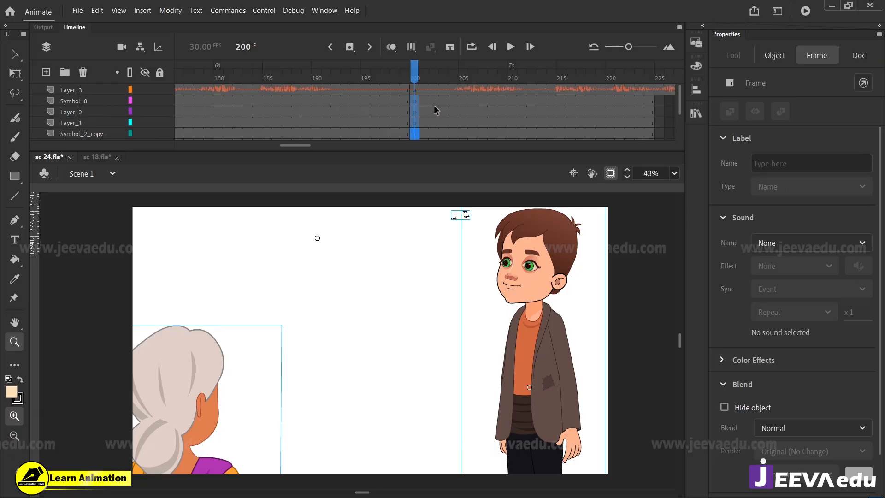
scroll(438, 106, down, 4)
drag(451, 107, 470, 153)
right_click(477, 123)
click(507, 131)
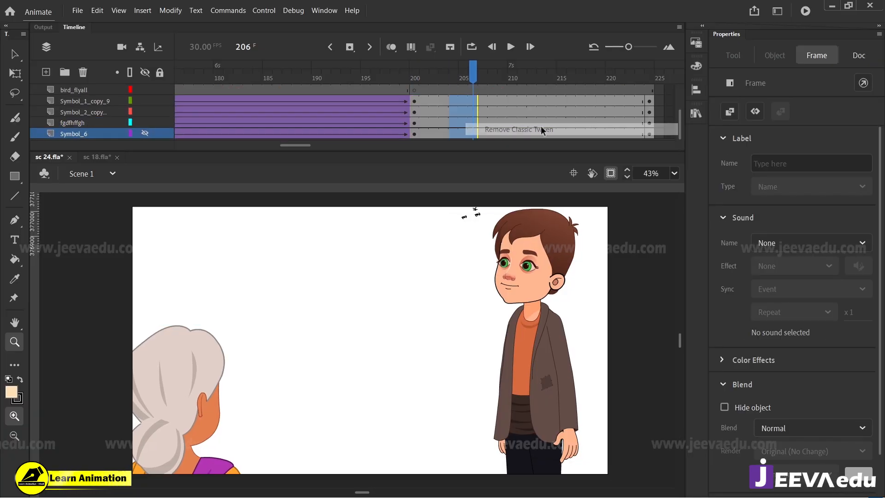
- Delete frames 201 to 224 on all scene layers below the Layer_3 audio
scroll(462, 113, up, 5)
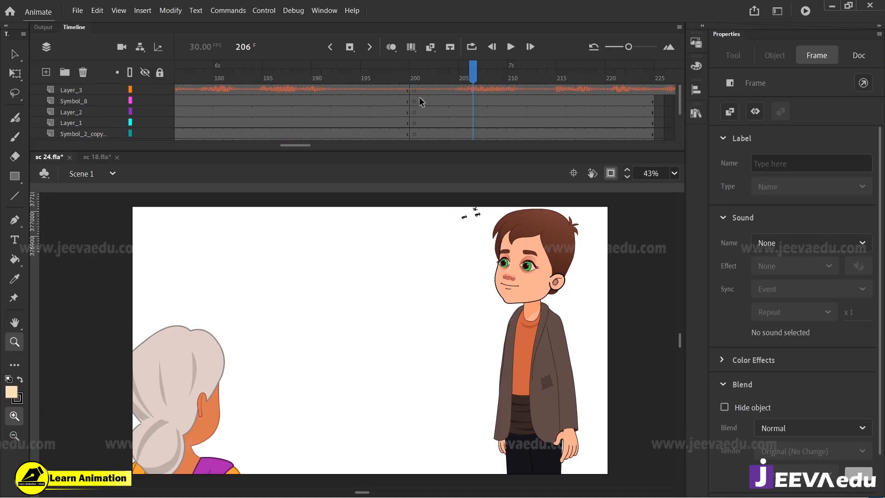
drag(419, 96, 645, 168)
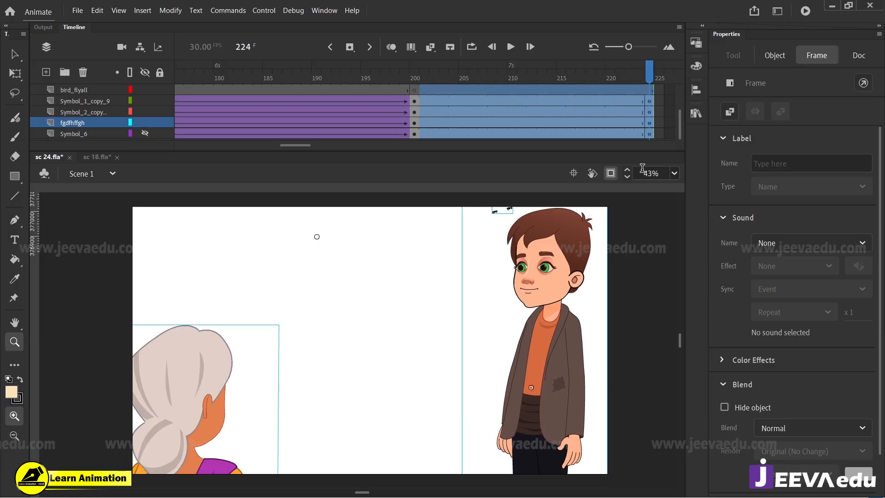
key(Delete)
scroll(513, 120, up, 5)
- Split the Layer_3 audio at frame 201, just past the end of the other layers
click(443, 92)
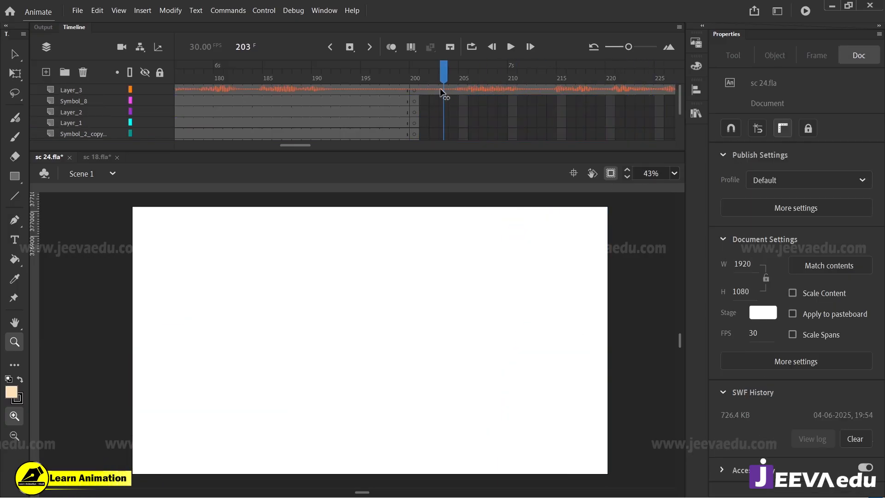
click(417, 99)
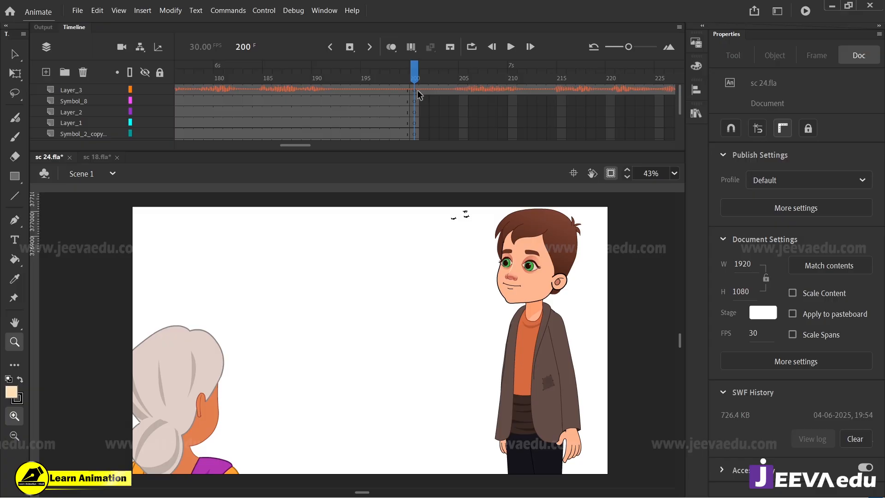
click(422, 90)
right_click(424, 91)
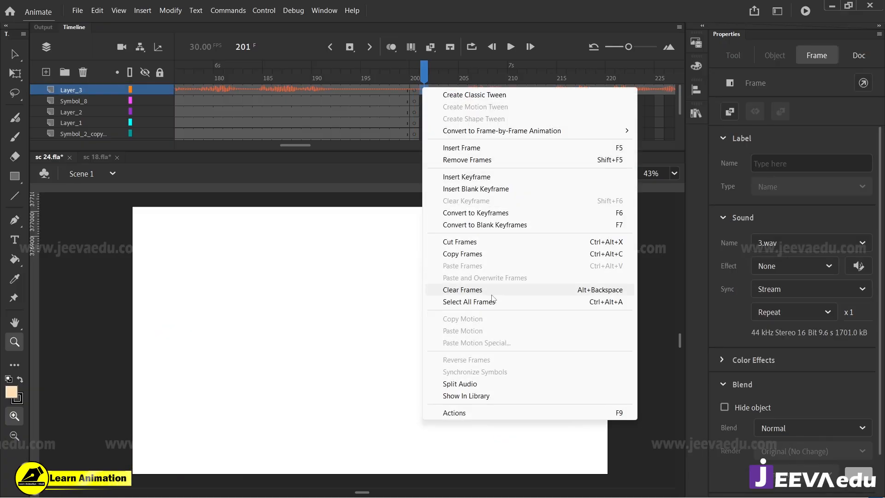
click(463, 384)
- Copy the Layer_3 audio layer of scene 24
click(444, 122)
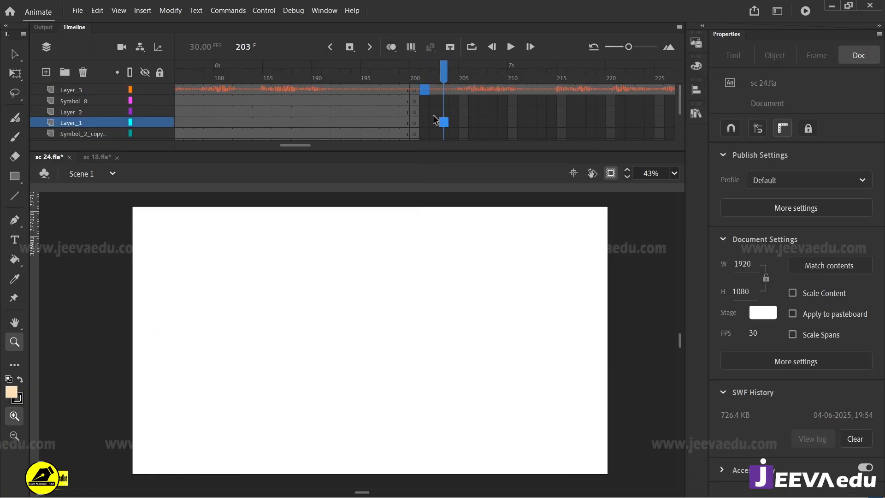
drag(427, 98, 544, 93)
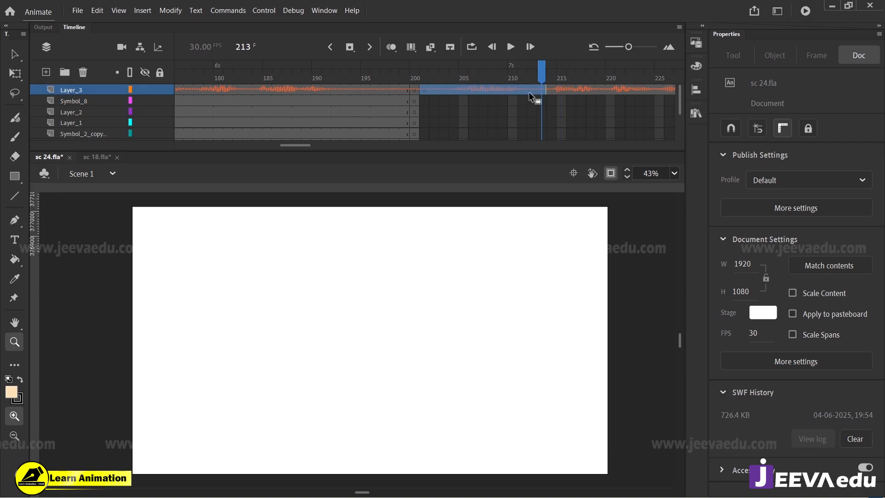
click(82, 92)
right_click(82, 91)
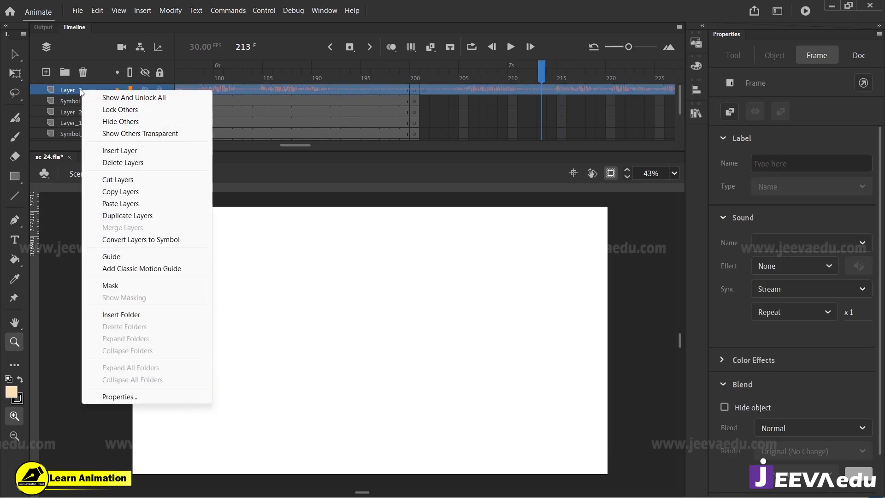
click(120, 192)
- Remove the Layer_3 frames after frame 200 so the audio layer ends with the other layers
click(433, 100)
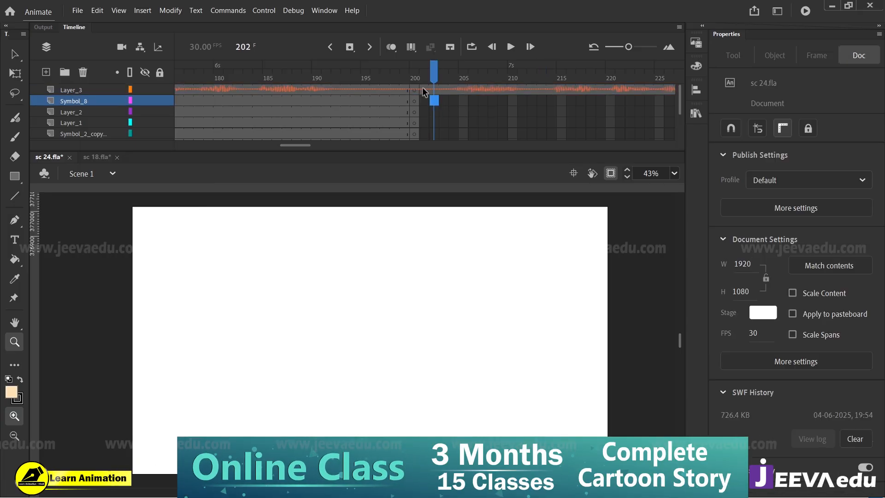
drag(423, 92, 584, 89)
key(shift+F5)
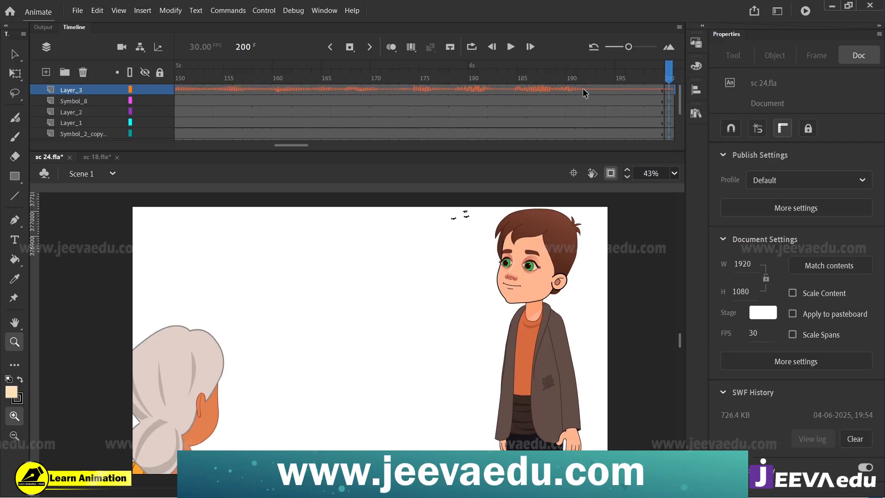
drag(291, 144, 320, 134)
click(497, 72)
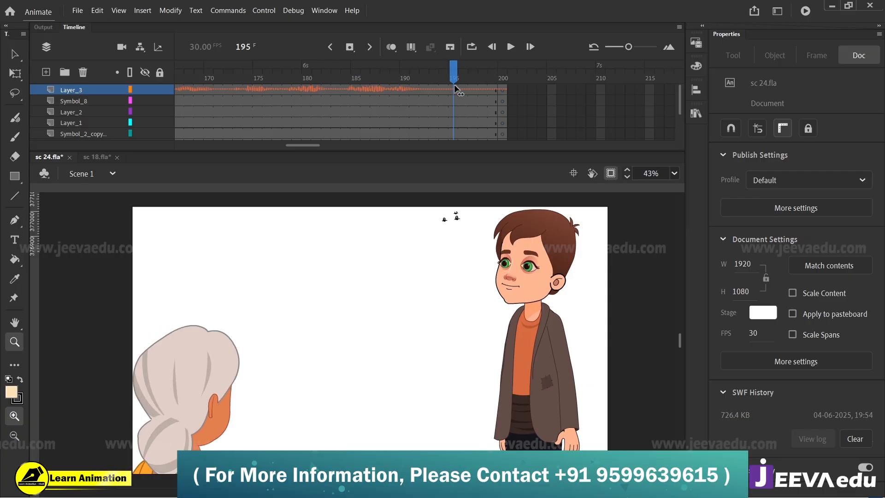
- Make all hidden scene layers visible and return the playhead to frame 1
drag(304, 145, 154, 147)
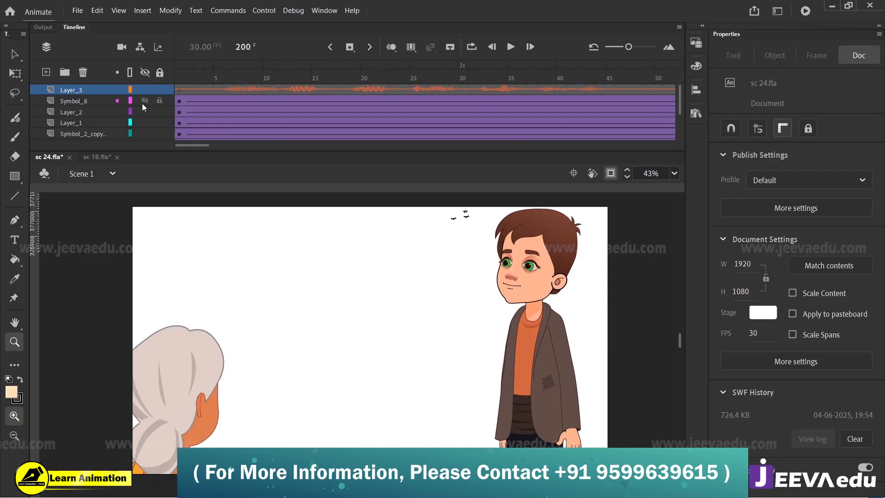
click(145, 73)
click(145, 73)
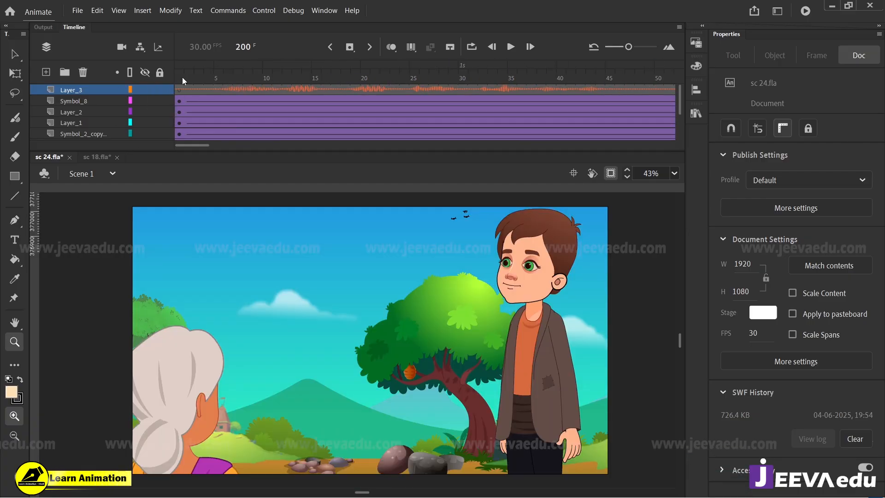
click(184, 77)
drag(277, 75, 139, 117)
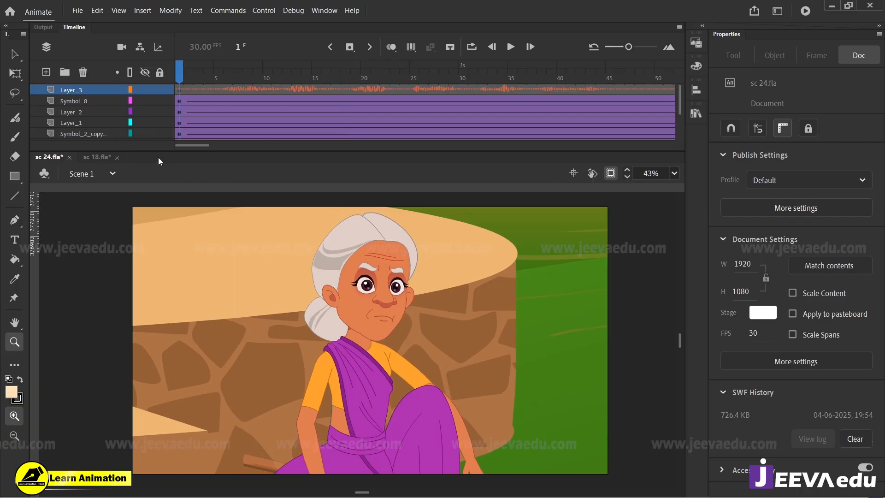
- Go to frame 128 of the scene and open the boy's Symbol 143 copy for editing
drag(183, 146, 260, 153)
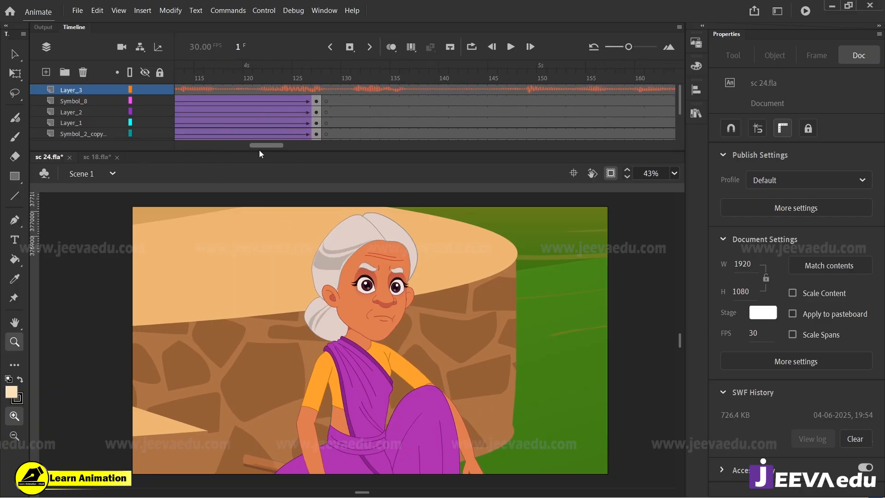
click(331, 101)
click(495, 288)
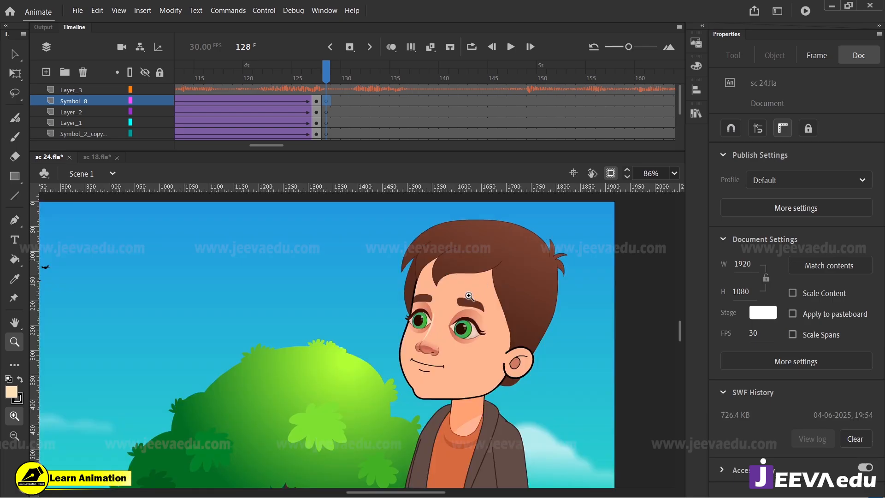
click(414, 339)
click(343, 367)
alt+click(320, 385)
click(331, 345)
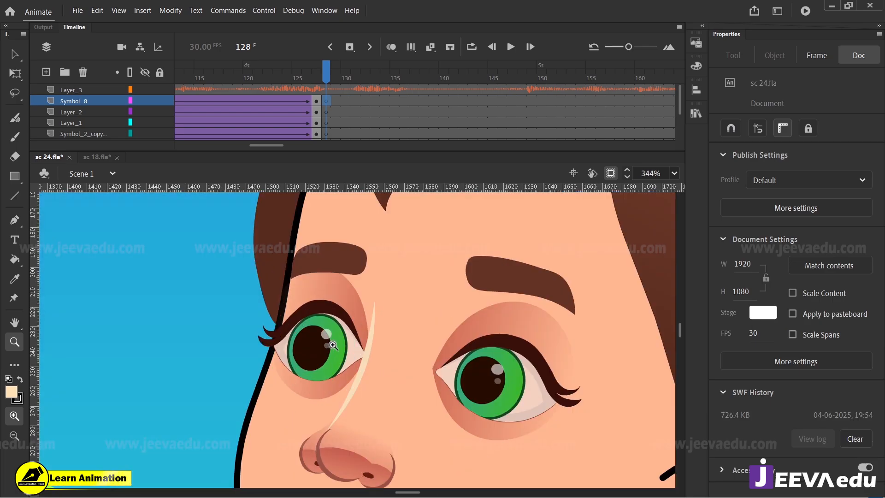
alt+click(382, 334)
key(v)
double_click(355, 299)
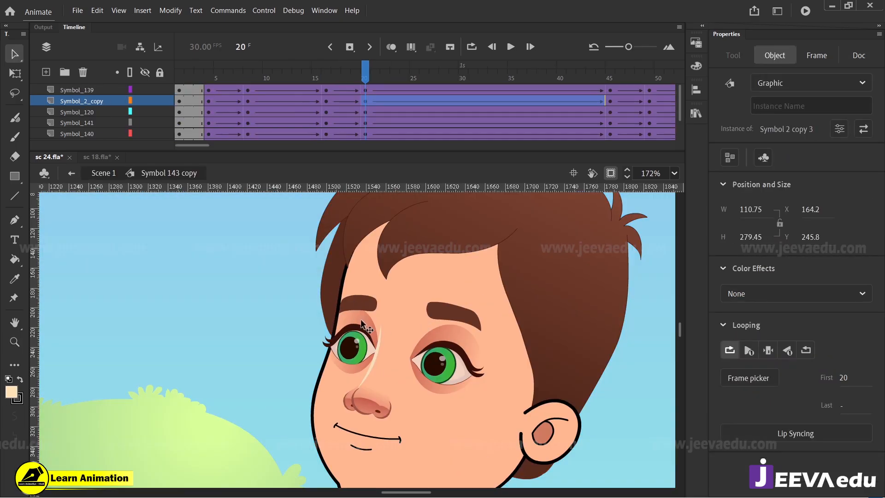
- Open the boy's nested head and eye symbols down to the drawing of his far eyebrow
key(z)
click(359, 315)
key(v)
double_click(355, 318)
double_click(355, 317)
double_click(355, 317)
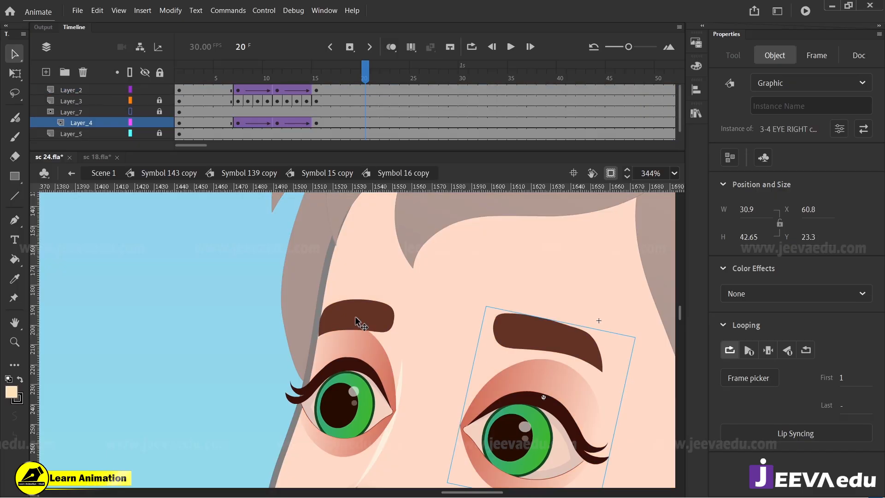
double_click(355, 317)
double_click(355, 316)
click(355, 316)
key(z)
click(376, 366)
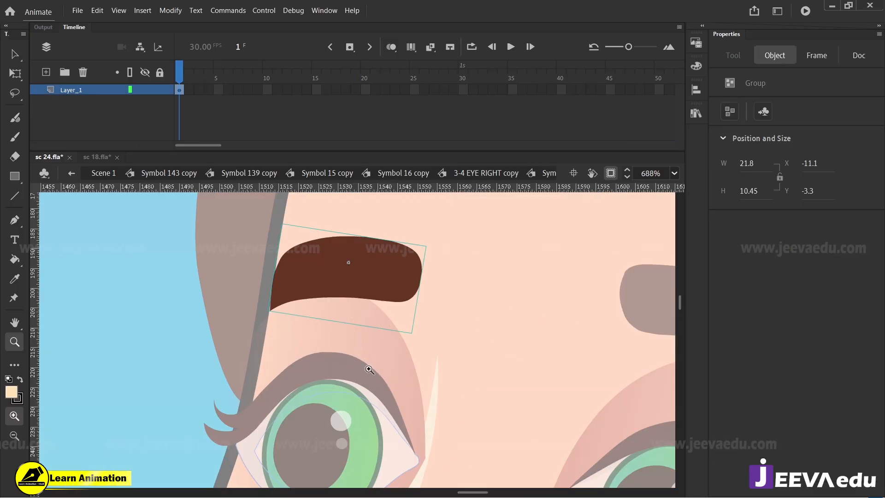
alt+click(374, 391)
key(b)
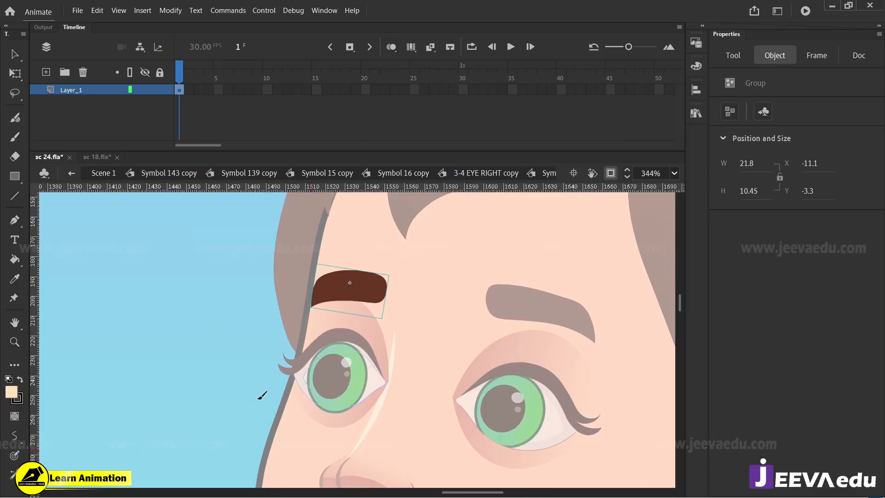
mouse_move(259, 398)
mouse_down()
mouse_move(277, 371)
mouse_move(394, 370)
mouse_move(447, 357)
mouse_move(419, 395)
mouse_move(341, 383)
mouse_move(238, 407)
mouse_move(300, 372)
mouse_move(366, 376)
mouse_up()
key(ctrl+z)
key(ctrl+z)
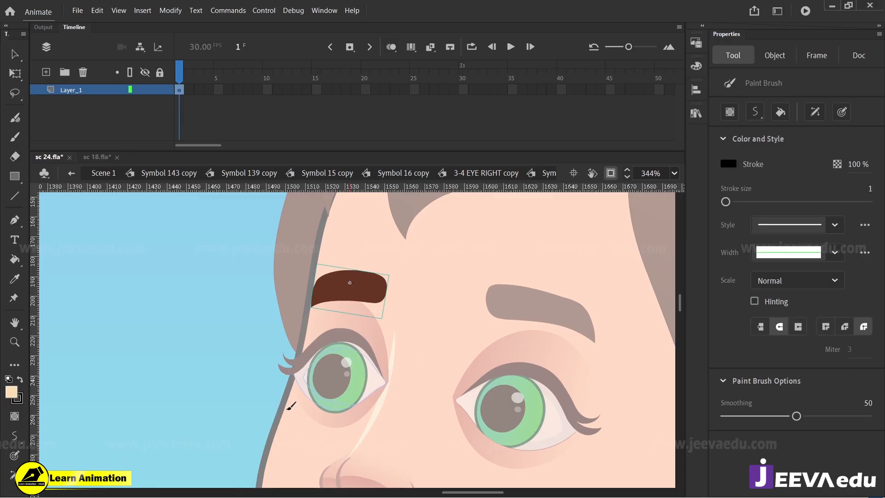
mouse_move(267, 414)
mouse_down()
mouse_move(299, 382)
mouse_move(350, 373)
mouse_move(413, 382)
mouse_move(461, 359)
mouse_move(468, 388)
mouse_move(406, 410)
mouse_move(296, 393)
mouse_move(256, 407)
mouse_up()
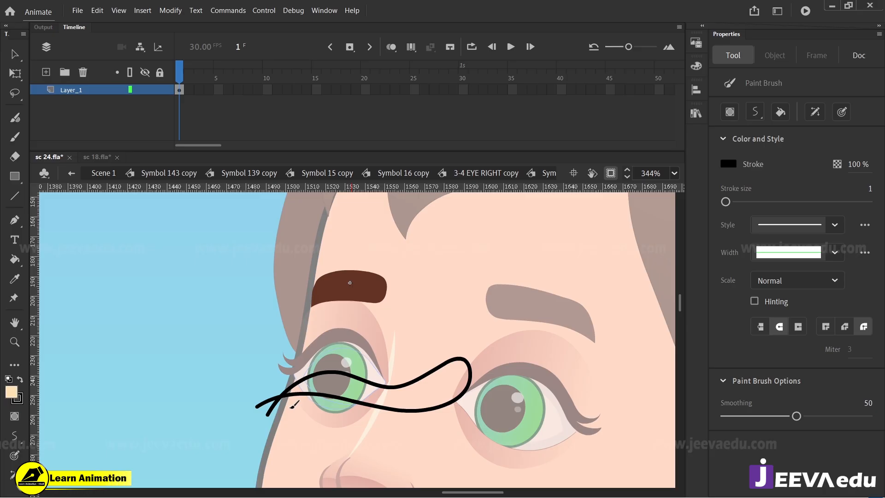
key(ctrl+z)
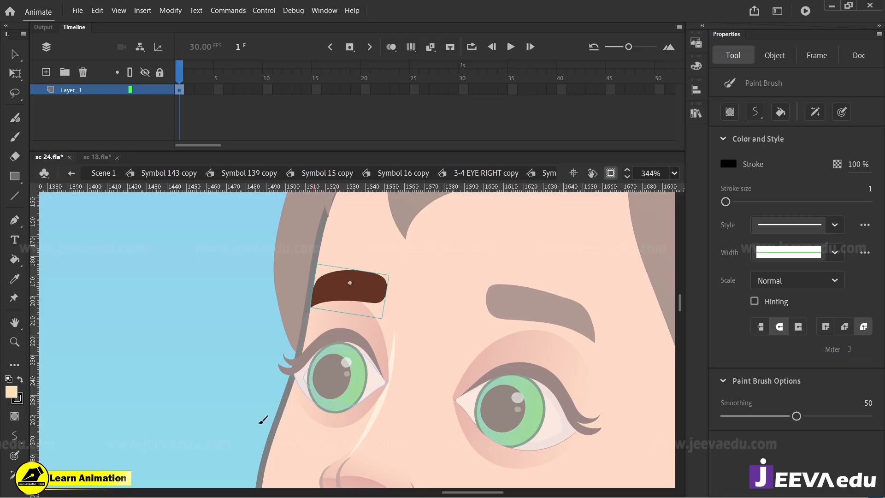
mouse_move(253, 415)
mouse_down()
mouse_move(279, 368)
mouse_move(353, 341)
mouse_move(415, 360)
mouse_up()
key(ctrl+z)
- Paint a trial wavy eyebrow below the existing one, fill it with that eyebrow's sampled brown, and delete the trial shape
mouse_move(252, 396)
mouse_down()
mouse_move(320, 352)
mouse_move(375, 361)
mouse_move(459, 333)
mouse_move(474, 363)
mouse_move(431, 380)
mouse_move(308, 373)
mouse_move(277, 395)
mouse_move(285, 354)
mouse_up()
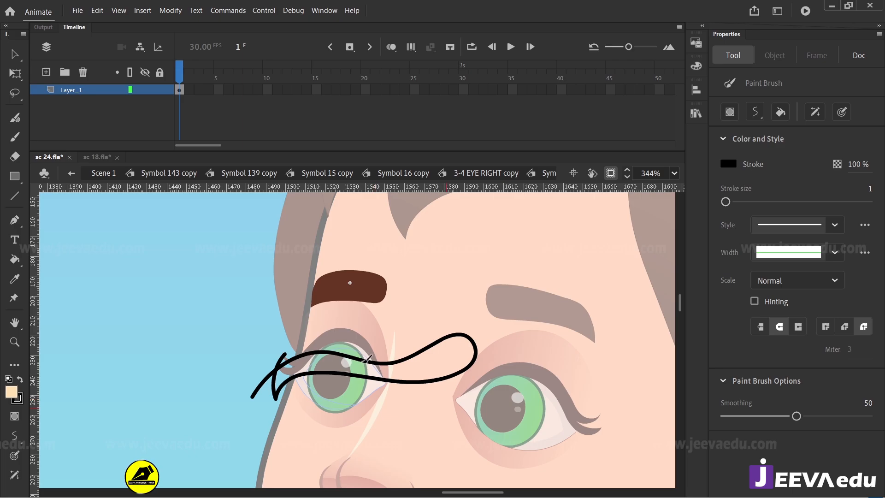
key(i)
click(365, 288)
click(405, 370)
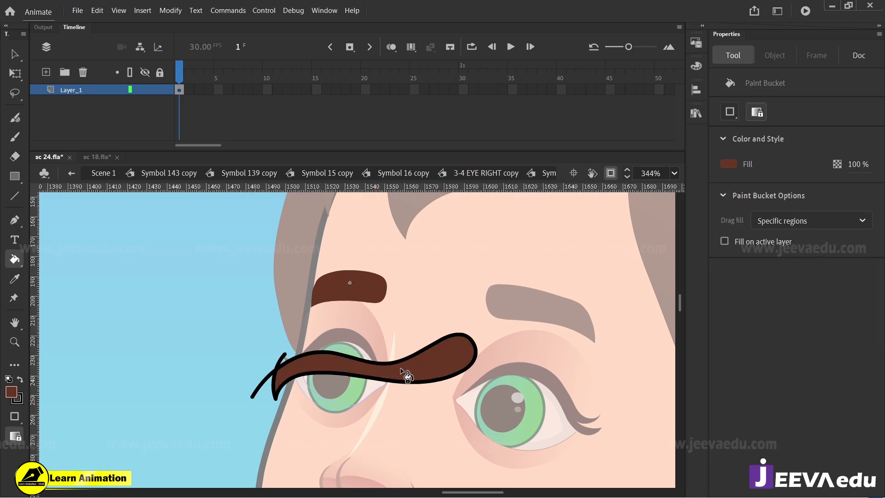
key(v)
double_click(400, 361)
key(Delete)
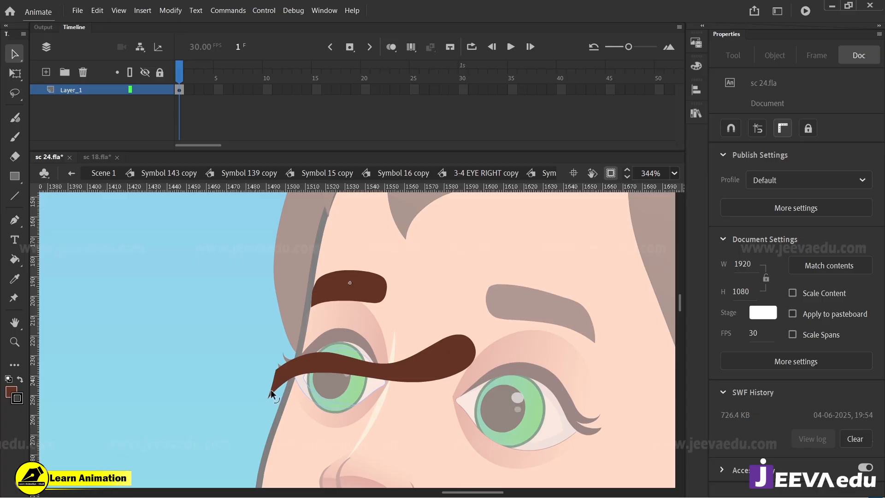
drag(271, 390, 272, 384)
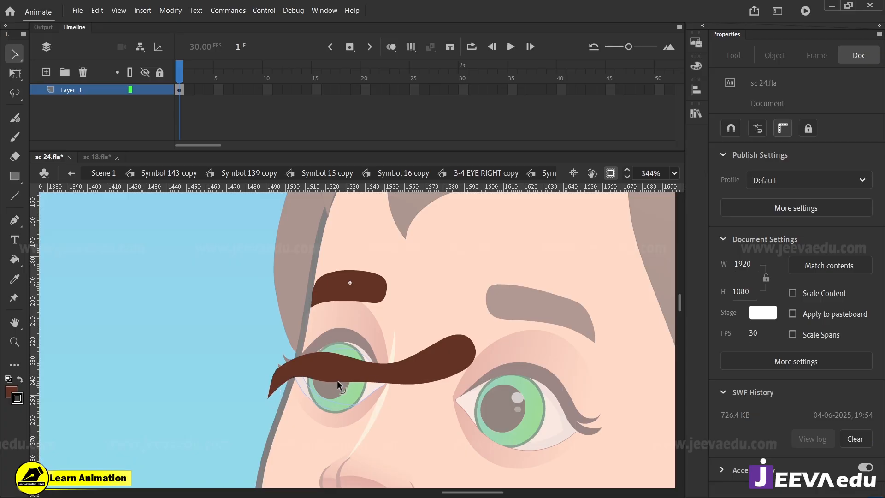
click(406, 371)
key(Delete)
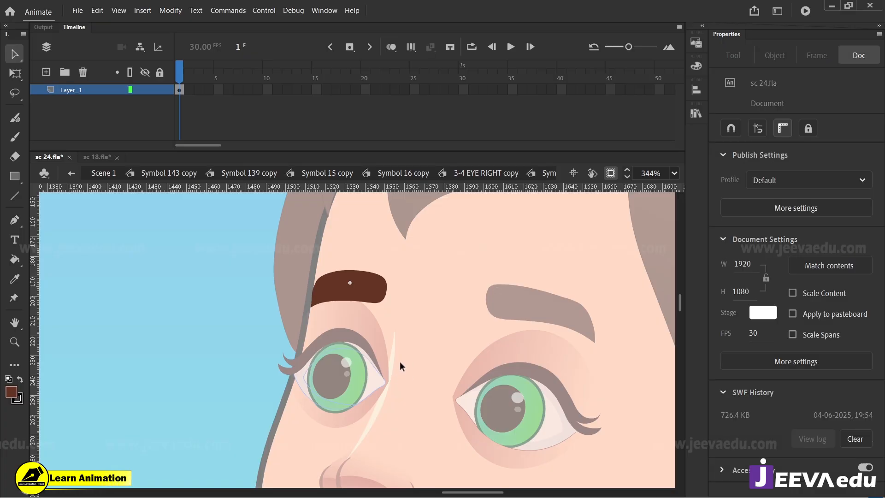
key(b)
mouse_move(301, 389)
mouse_down()
mouse_move(342, 355)
mouse_move(400, 368)
mouse_move(432, 353)
mouse_up()
key(ctrl+z)
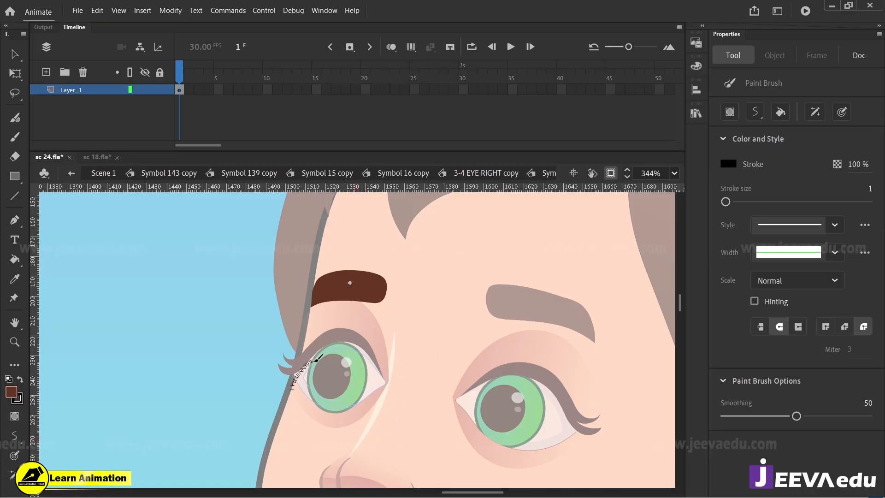
drag(360, 359, 424, 329)
key(ctrl+z)
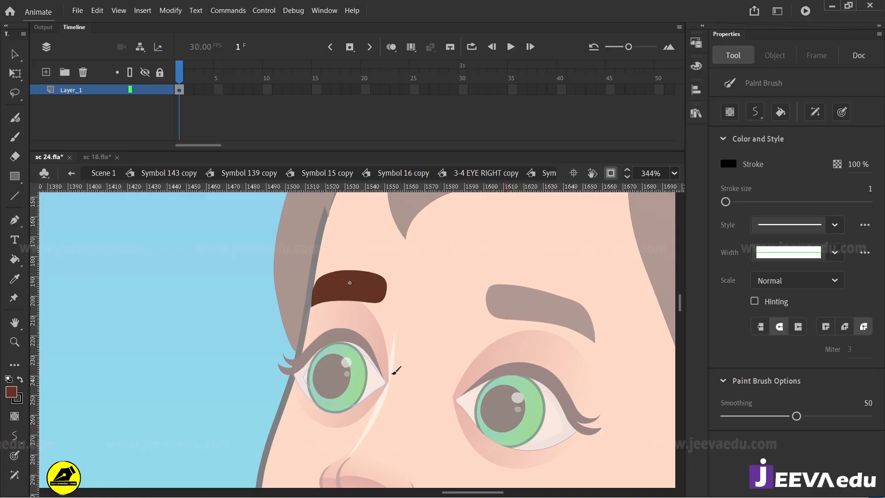
mouse_move(298, 386)
mouse_down()
mouse_move(346, 354)
mouse_move(372, 364)
mouse_move(439, 345)
mouse_up()
key(ctrl+z)
- Paint a wavy eyebrow outline about 43 by 19 px across the far eye, fill it with brown and remove its stroke
drag(267, 381, 310, 344)
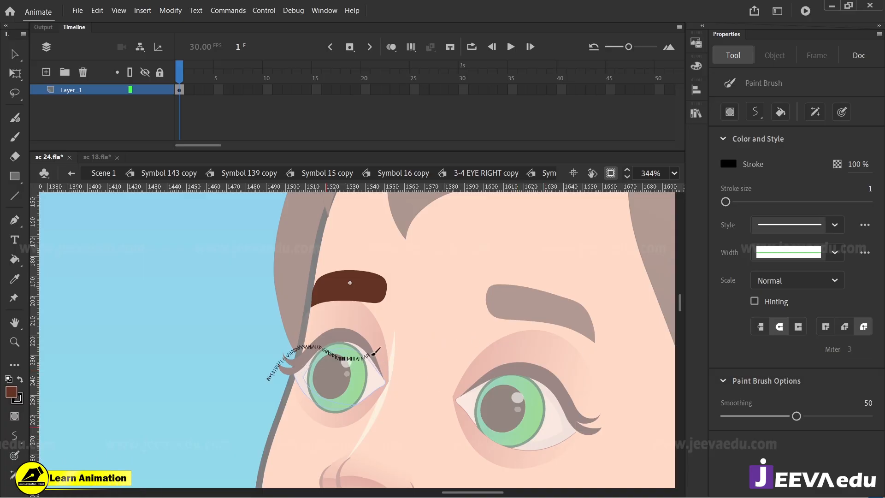
mouse_move(411, 330)
mouse_down()
mouse_move(412, 368)
mouse_move(383, 379)
mouse_move(326, 370)
mouse_move(288, 376)
mouse_move(277, 391)
mouse_move(302, 346)
mouse_up()
key(v)
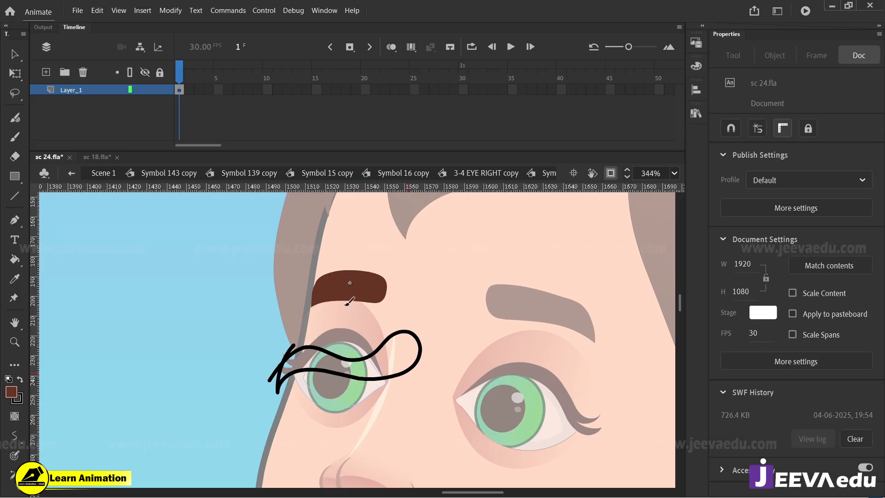
key(k)
click(369, 356)
key(v)
double_click(369, 355)
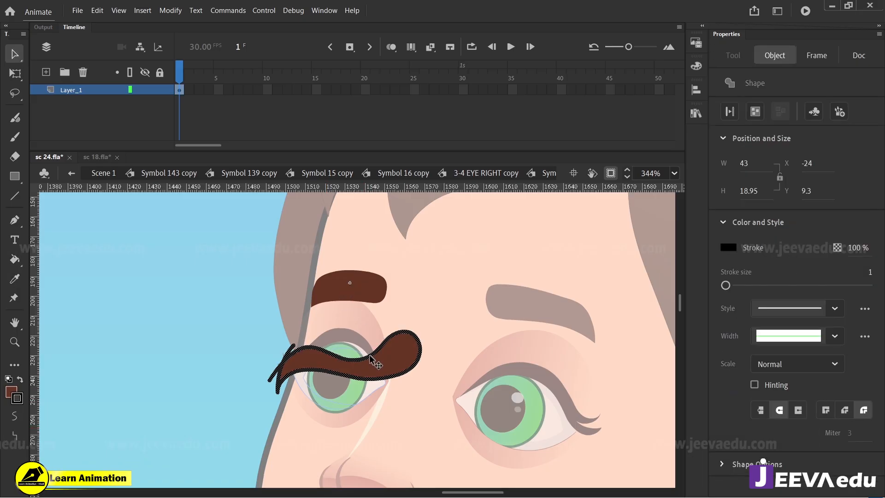
key(Delete)
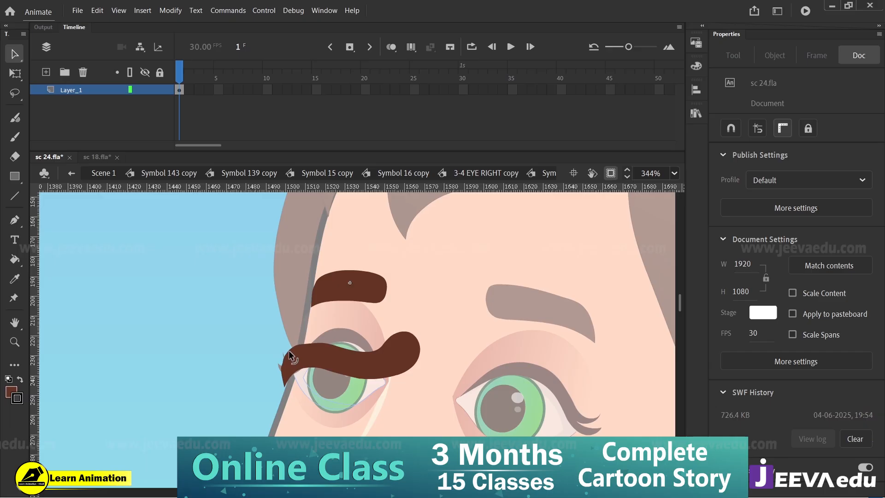
- Refine the new eyebrow's outer end by deleting the leftover spike and curving its outer and upper edges outward
drag(285, 389, 288, 405)
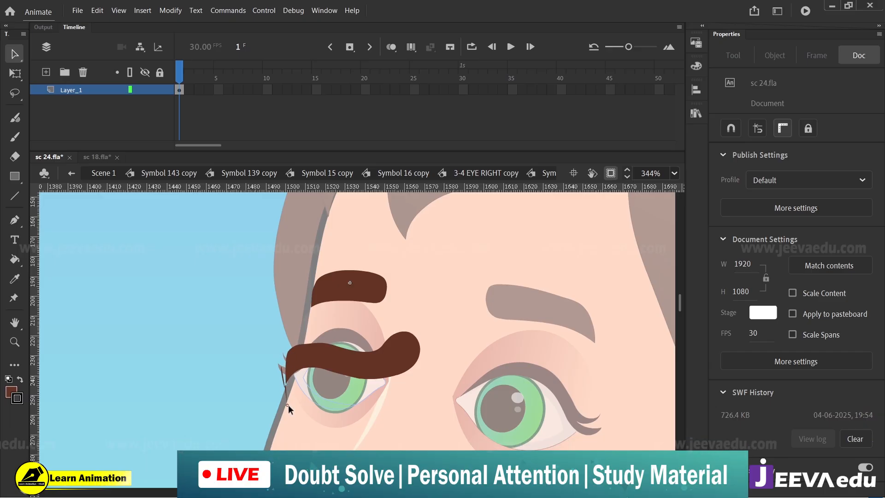
click(281, 375)
key(Delete)
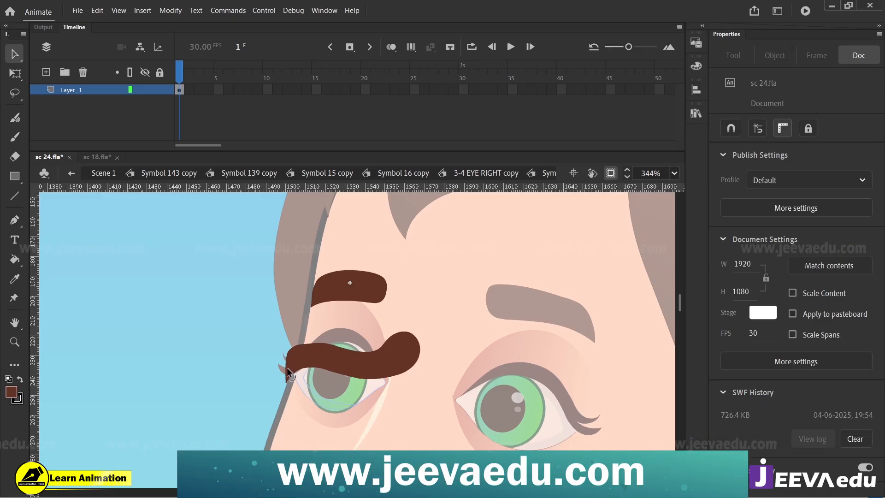
drag(286, 368, 282, 371)
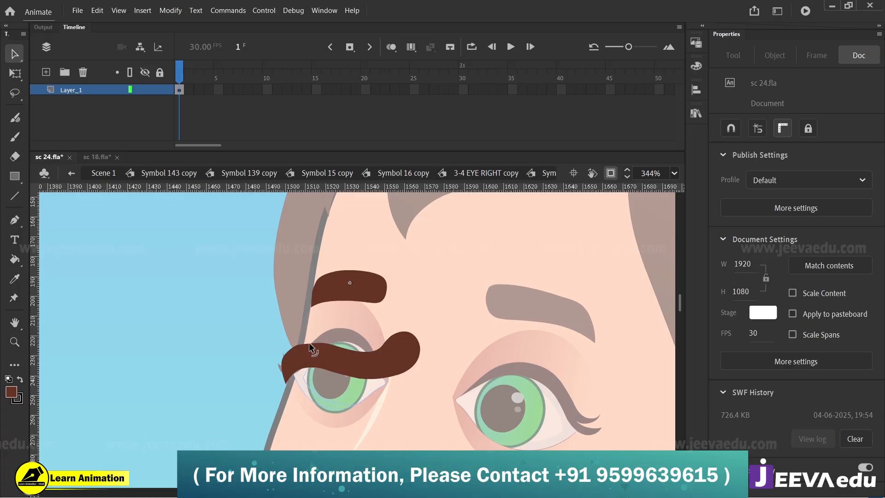
drag(309, 343, 307, 336)
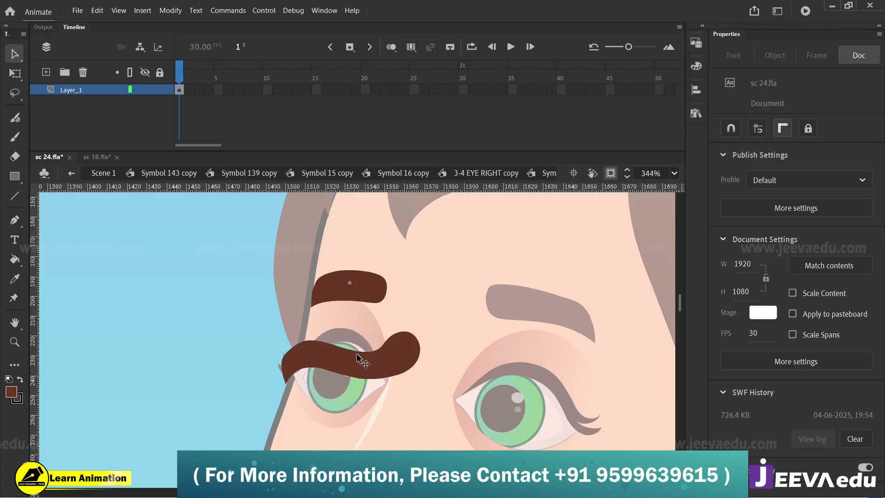
- Group the new eyebrow shape, place it over the original eyebrow and narrow it to about 27 px wide
click(369, 366)
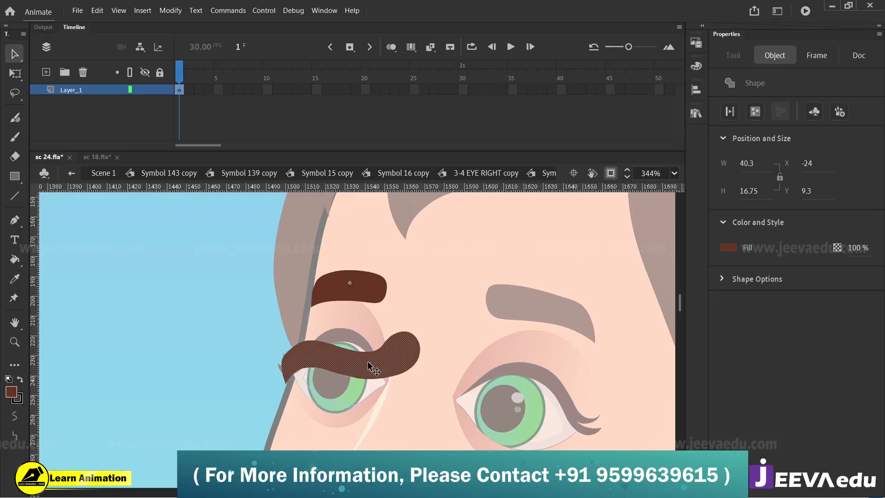
drag(371, 364, 400, 294)
key(ctrl+g)
key(q)
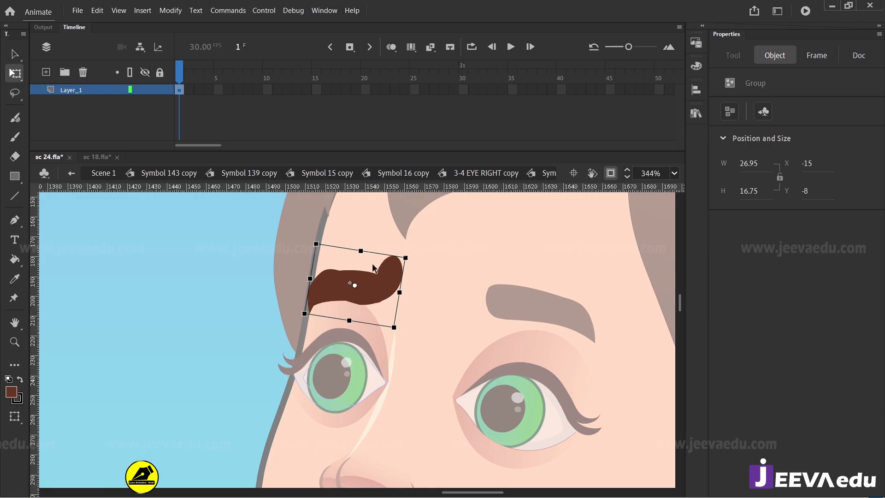
- Open the new eyebrow group and reshape its raised inner end into a lower, fuller curve
double_click(379, 290)
key(z)
click(361, 301)
key(v)
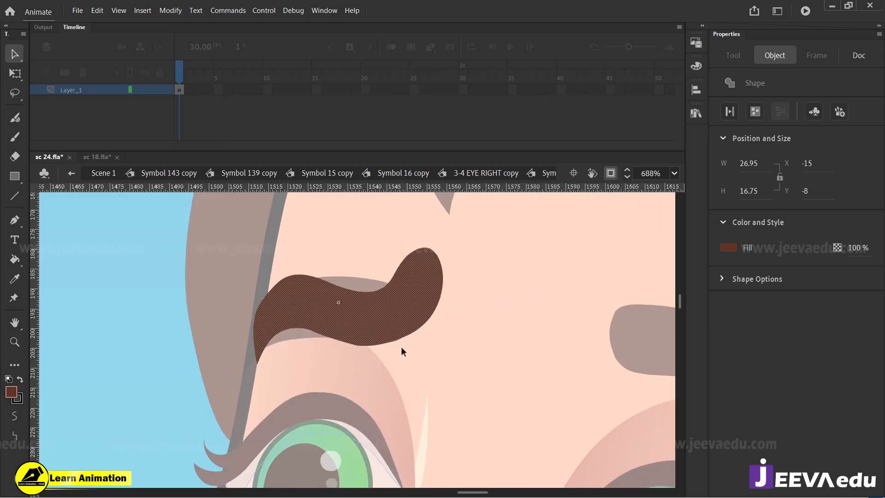
click(381, 264)
drag(411, 252, 450, 302)
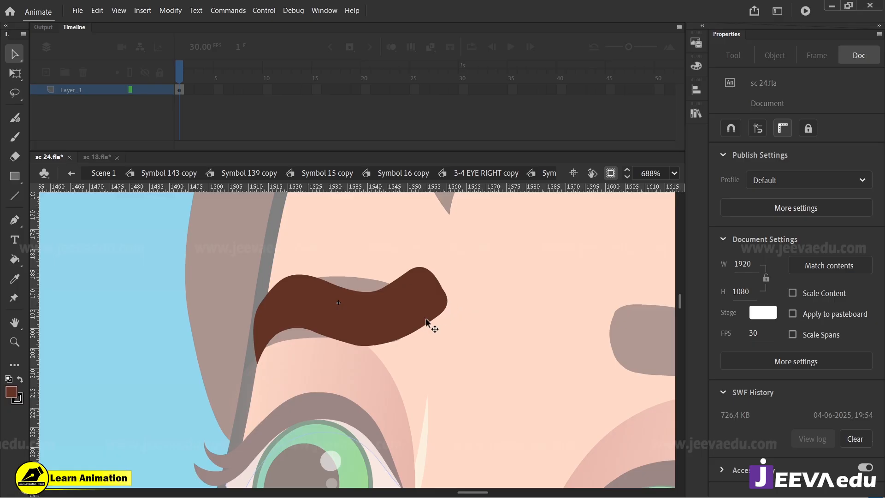
drag(408, 338, 417, 341)
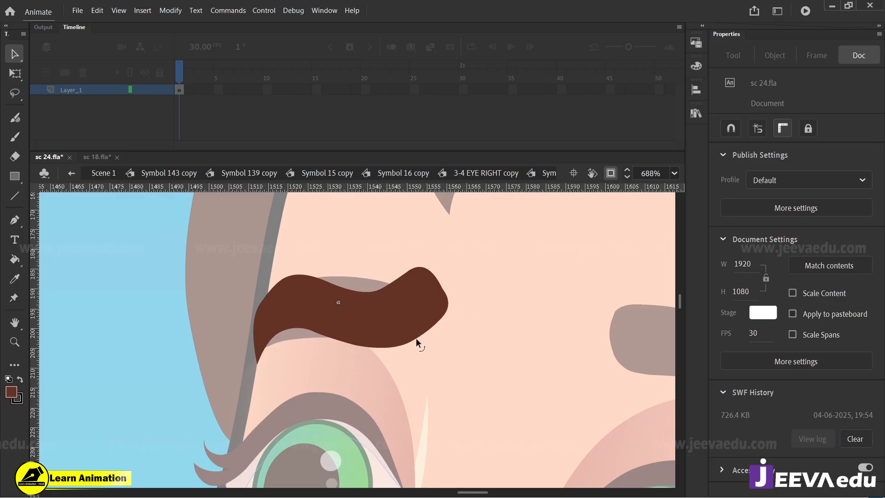
- Undo the last reshaping edits on the inner end of the dark brown eyebrow
drag(442, 291, 447, 317)
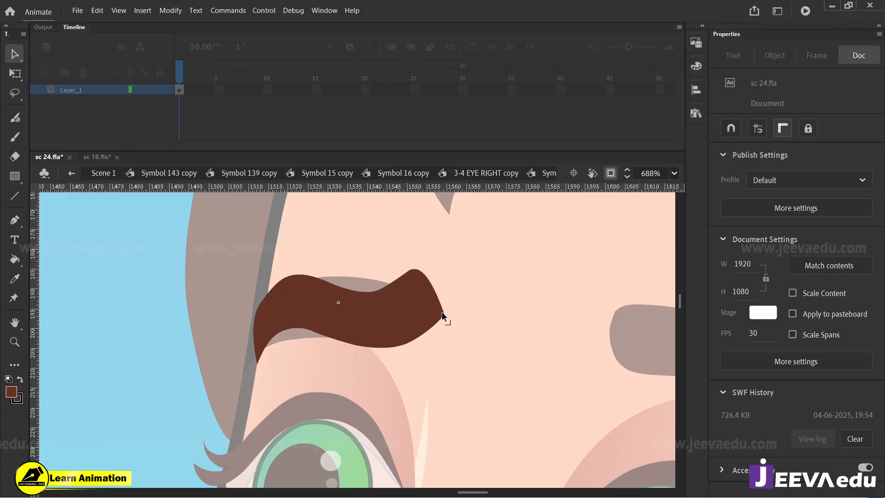
key(ctrl+z)
key(ctrl+z)
key(ctrl+z)
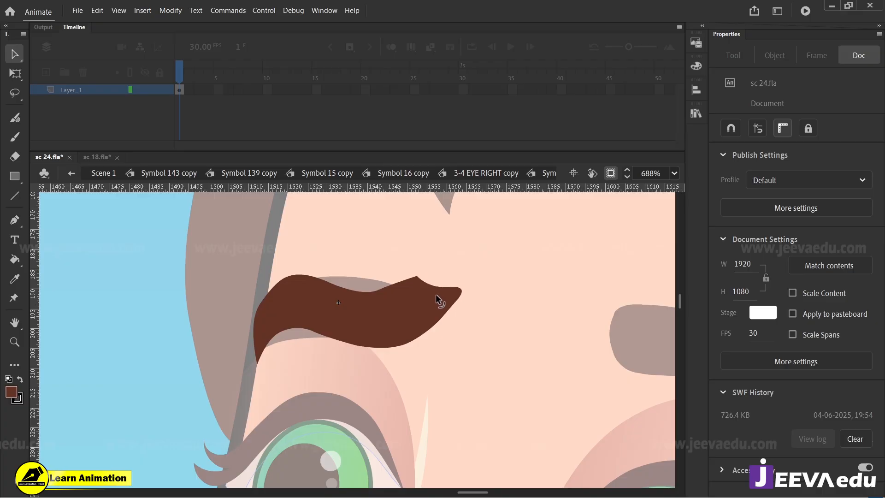
- Pull the eyebrow's inner corners back and curve its end edge outward to form a rounded, raised tip
drag(437, 297, 392, 437)
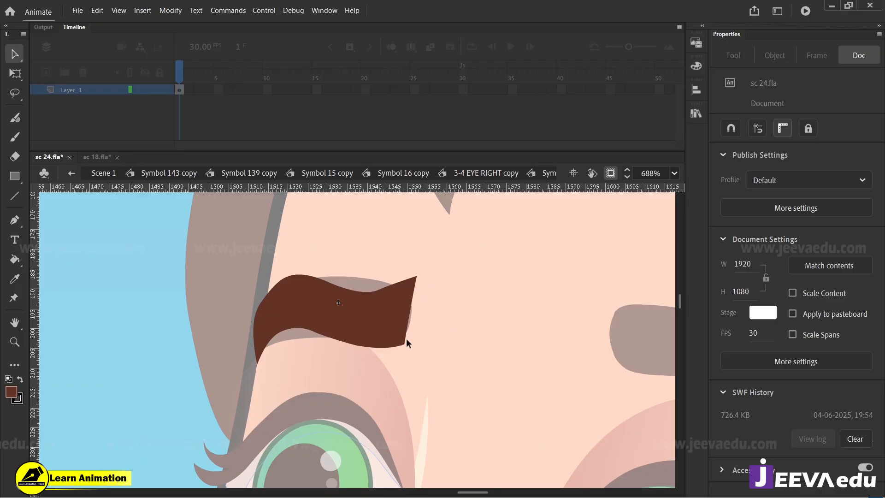
drag(410, 314, 437, 319)
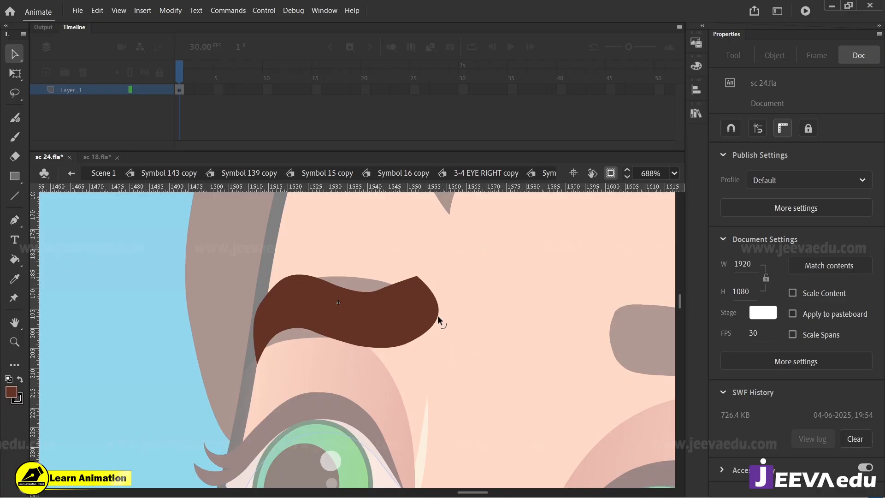
drag(409, 280, 427, 264)
click(416, 277)
click(419, 274)
- Leave the reshaped eyebrow group and delete the original eyebrow group lying beneath it
key(z)
alt+click(348, 334)
alt+click(360, 350)
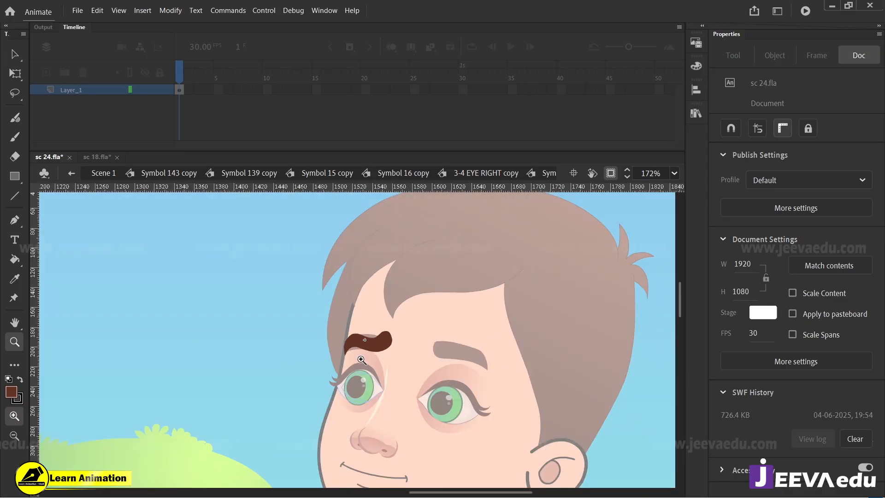
click(362, 360)
key(v)
double_click(373, 341)
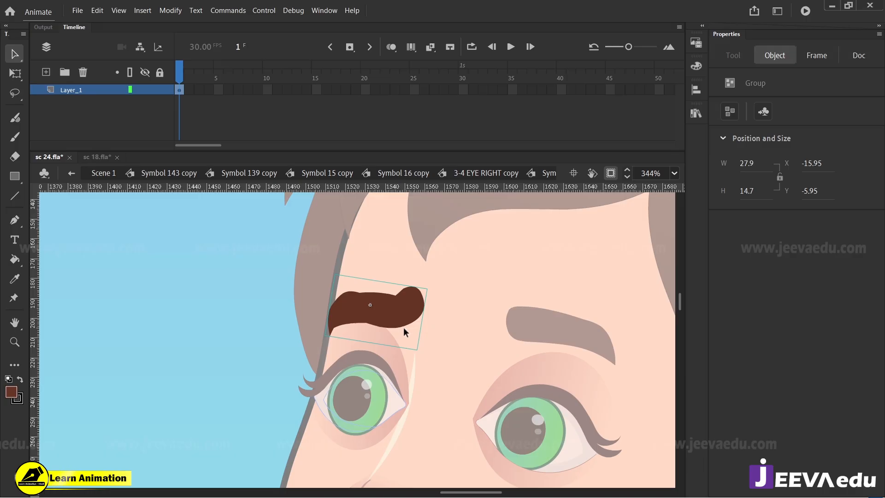
click(383, 294)
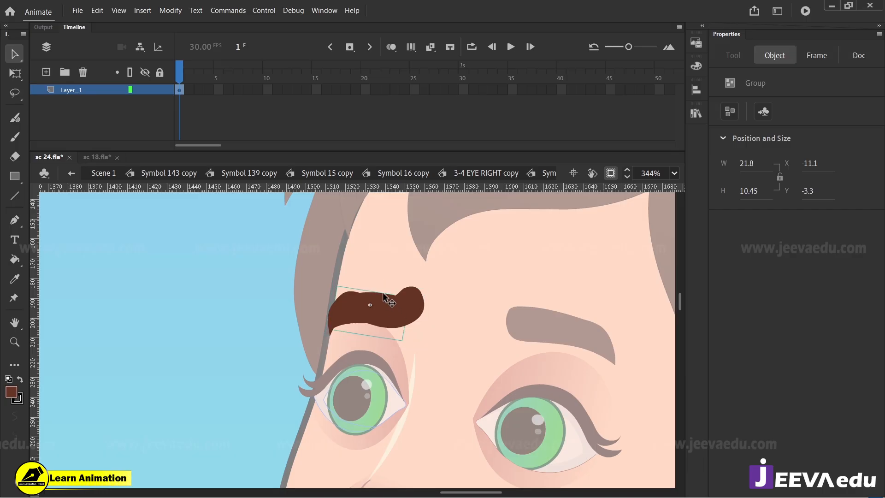
key(Escape)
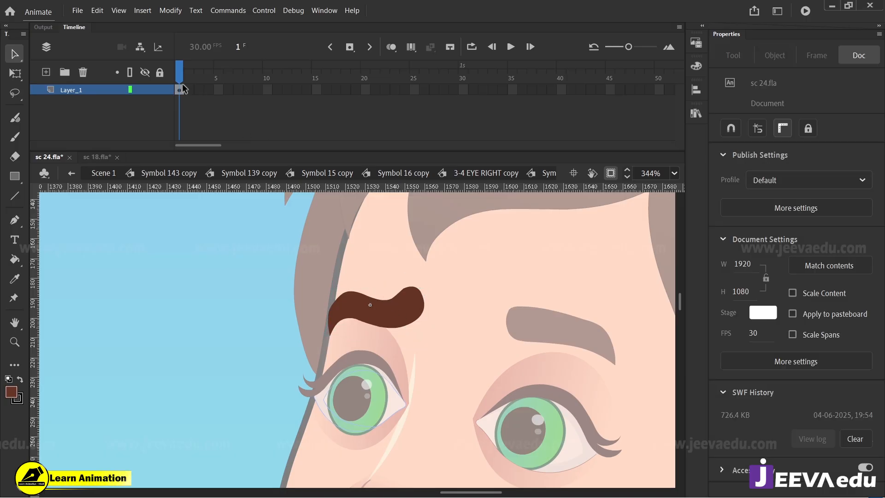
- Leave the right eye's eyebrow symbol and open the eyebrow symbol inside 3-4 EYE LEFT copy for editing
key(z)
alt+click(372, 381)
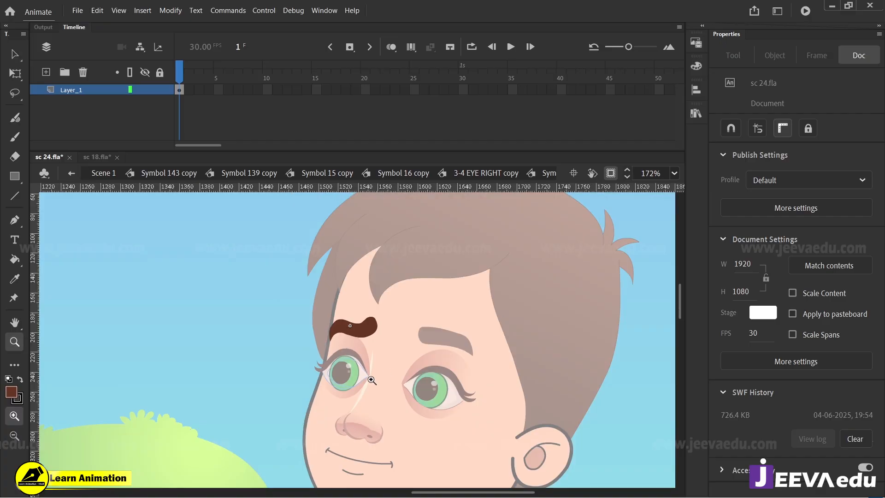
key(v)
double_click(282, 353)
key(z)
click(418, 345)
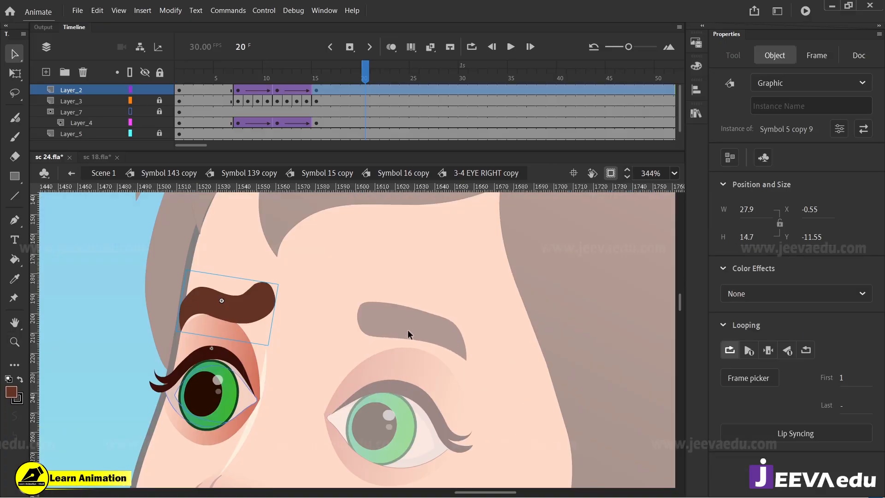
double_click(408, 330)
double_click(407, 331)
double_click(407, 330)
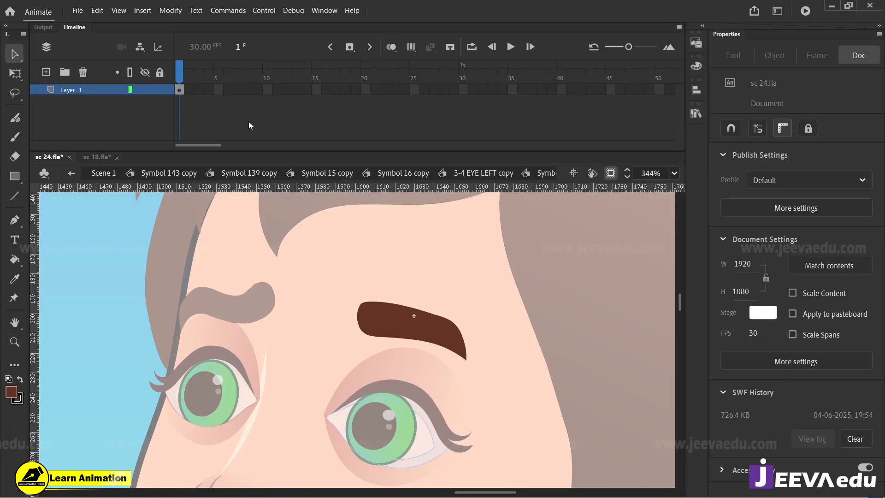
- Place a mirrored copy of the reshaped eyebrow over the original left-eye eyebrow and delete the original shape
click(378, 303)
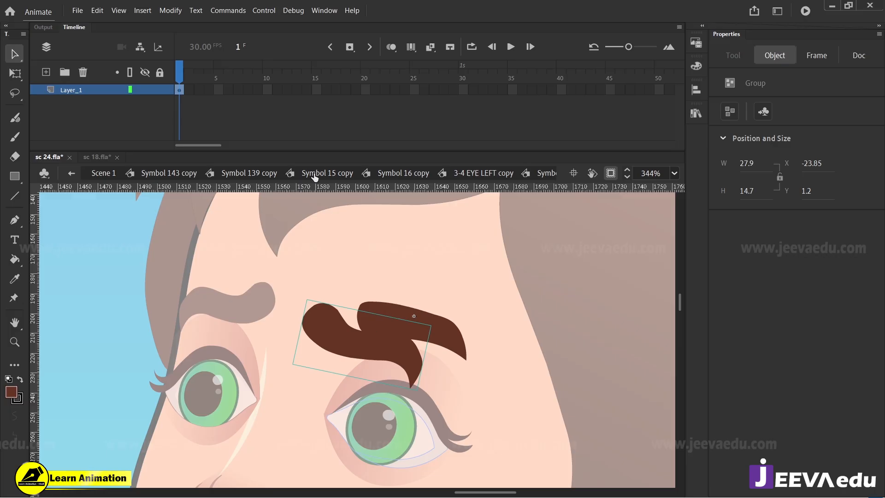
drag(380, 343, 417, 331)
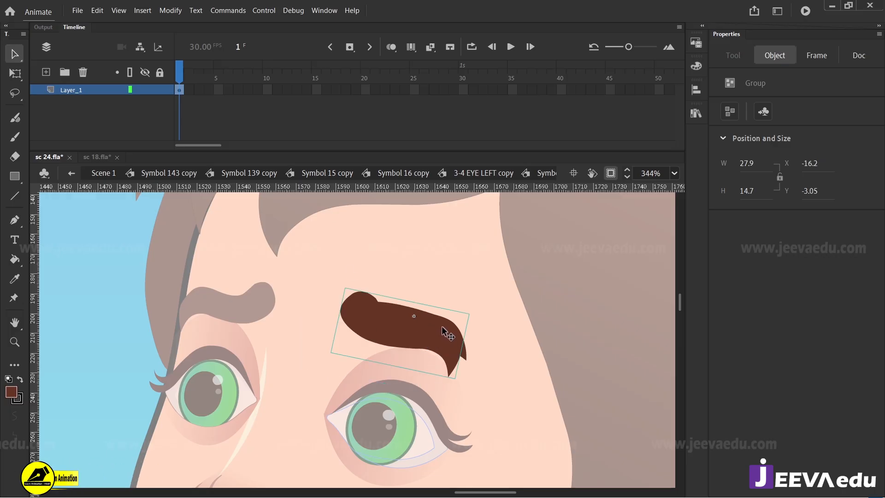
click(442, 322)
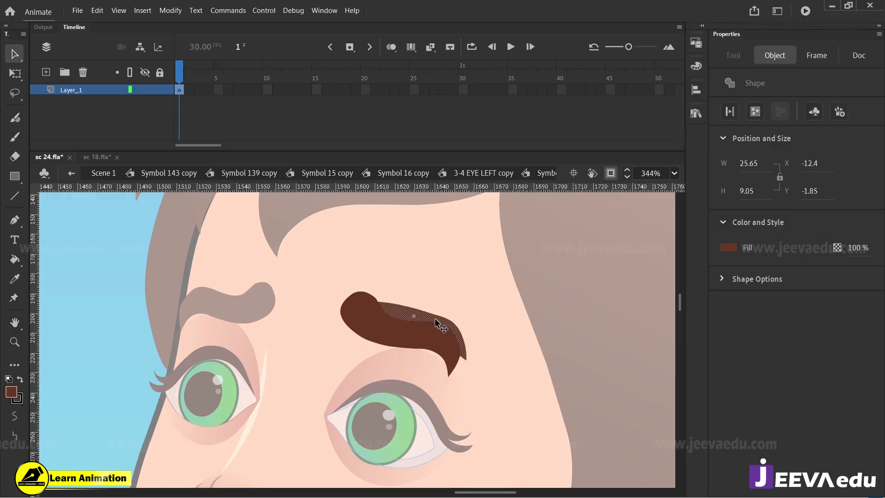
key(Delete)
- Extend the outer tip of the mirrored eyebrow down and outward, and adjust the curve of its lower edge
key(z)
click(421, 359)
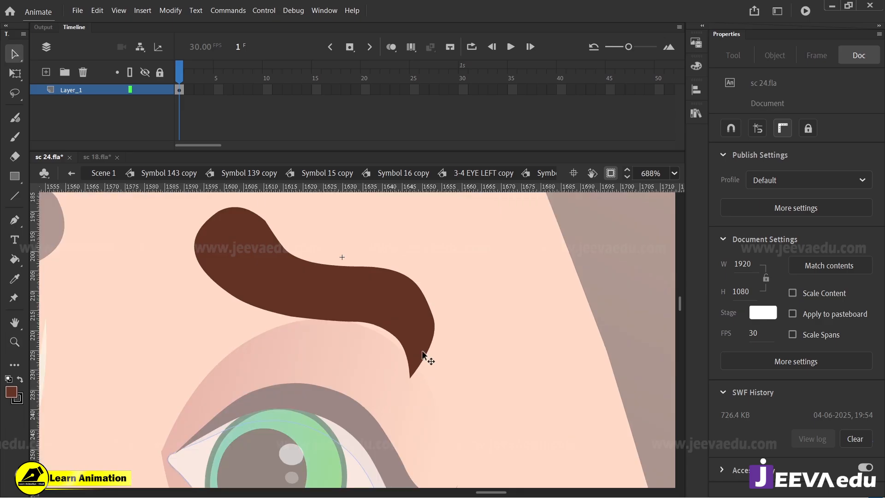
click(422, 351)
click(428, 380)
drag(410, 377, 428, 398)
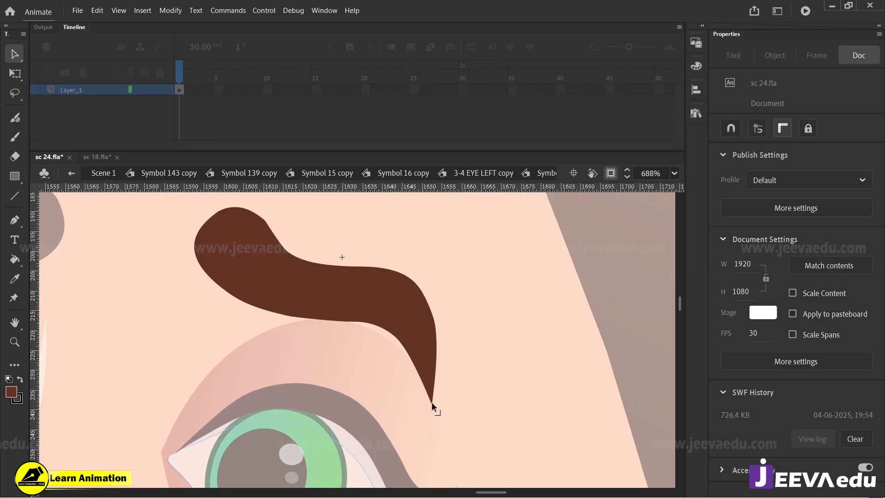
drag(373, 318, 380, 326)
- Widen the mirrored eyebrow group to 31.05 with Free Transform by stretching its inner end toward the nose
key(z)
alt+click(304, 325)
alt+click(301, 325)
click(357, 341)
key(q)
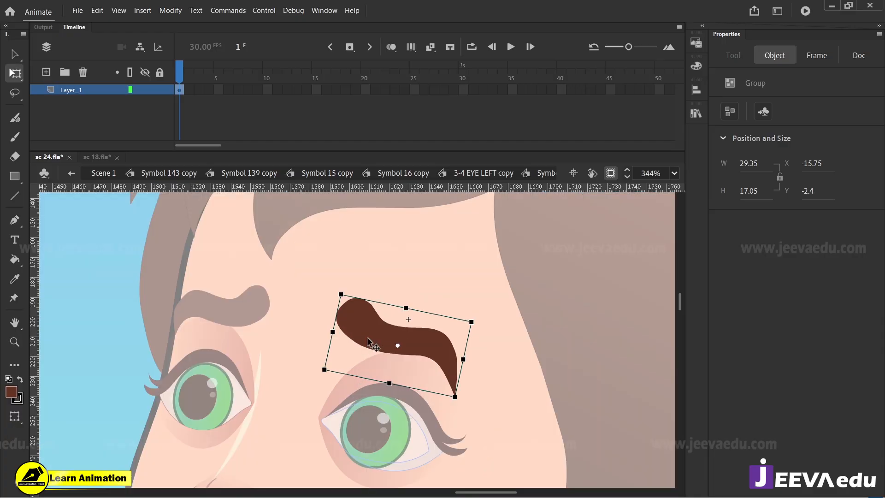
drag(332, 331, 327, 330)
key(z)
click(362, 349)
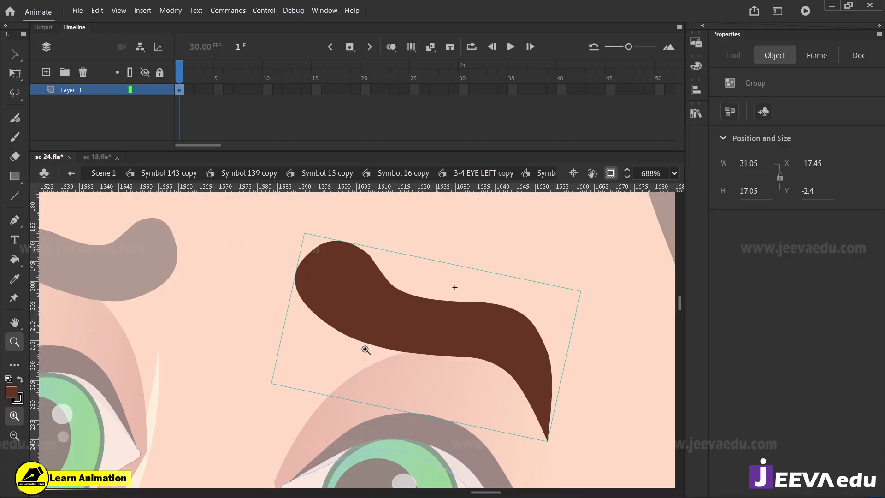
key(v)
click(393, 366)
key(z)
alt+click(365, 368)
key(v)
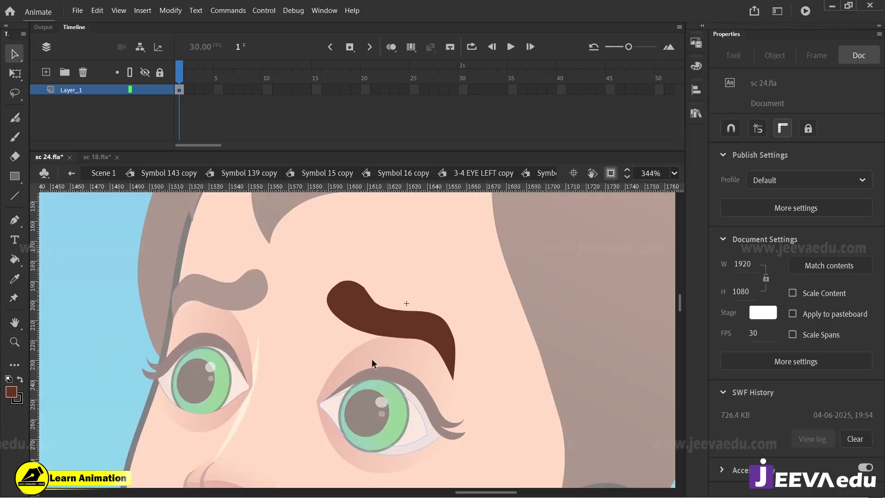
- Leave the eyebrow symbol and open the 3-4 EYE LEFT copy symbol for editing
double_click(371, 359)
key(z)
click(365, 358)
key(v)
double_click(366, 354)
double_click(368, 354)
double_click(368, 353)
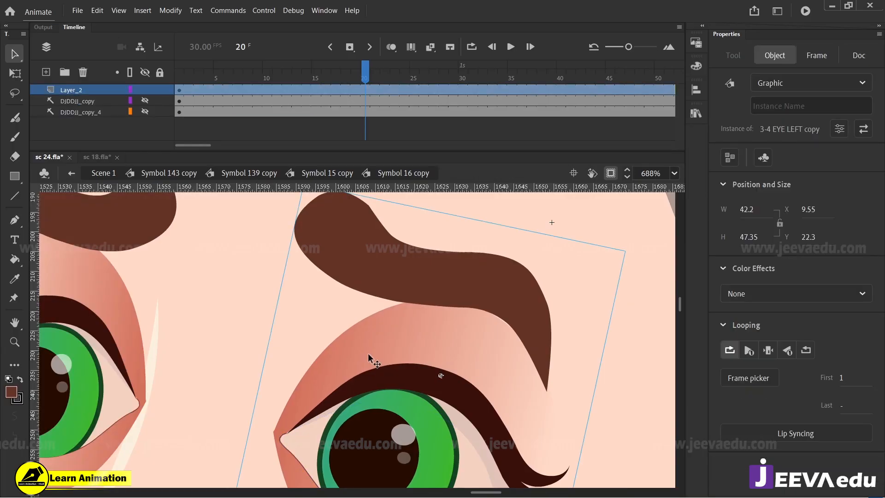
double_click(369, 344)
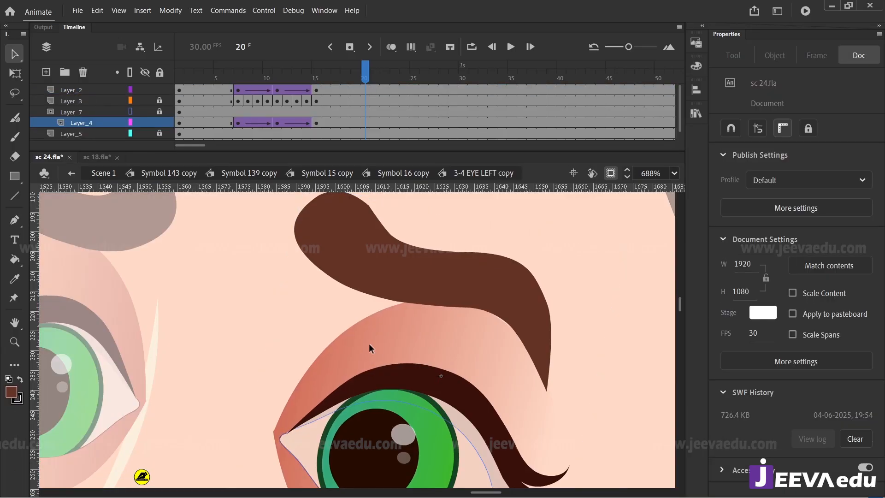
- Unlock all layers of the left eye symbol and open the red eyelid shading group for editing
click(160, 73)
click(391, 350)
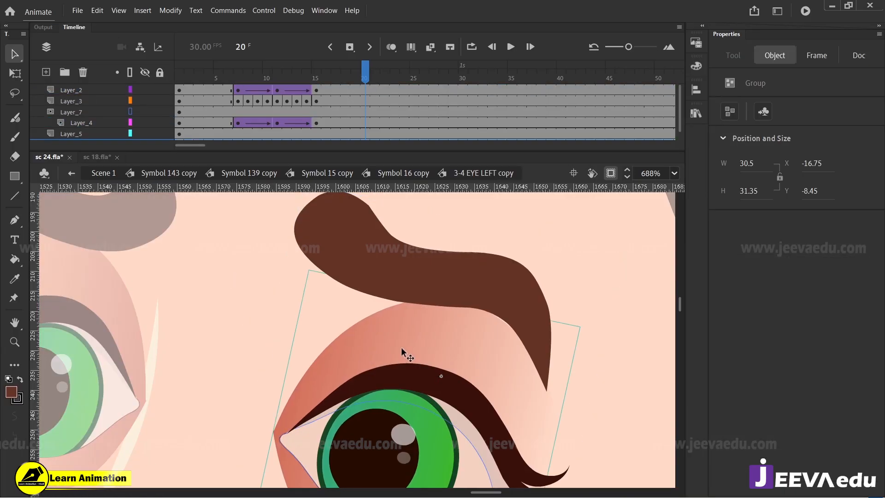
double_click(381, 338)
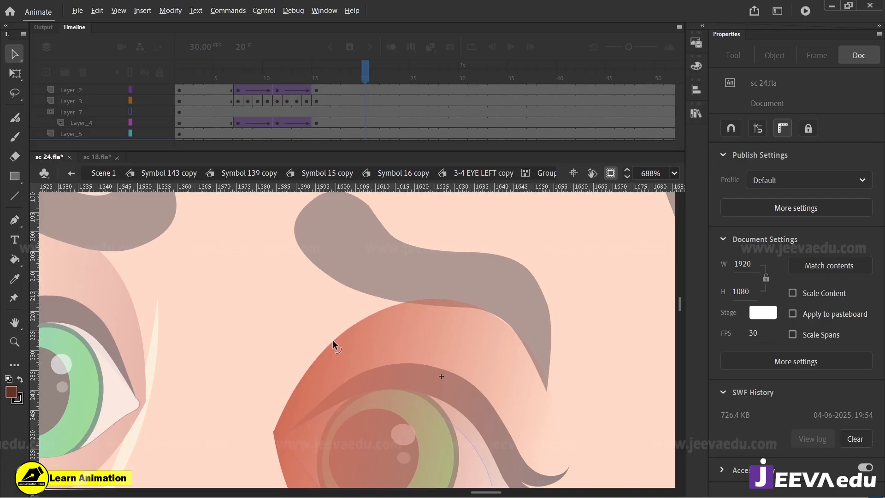
- Pull the eyelid shading's upper inner edge up beneath the eyebrow's inner end and round off the surrounding edges
drag(332, 340, 316, 244)
drag(340, 329, 374, 270)
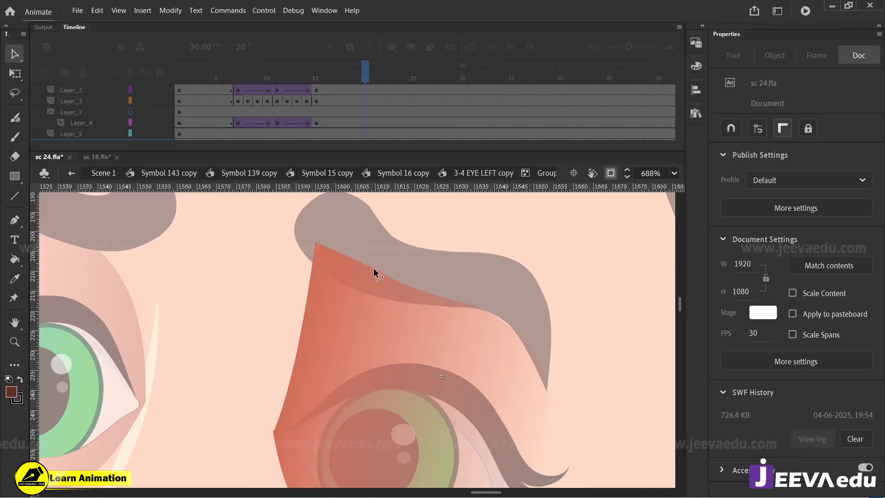
drag(300, 323, 291, 278)
drag(317, 243, 331, 249)
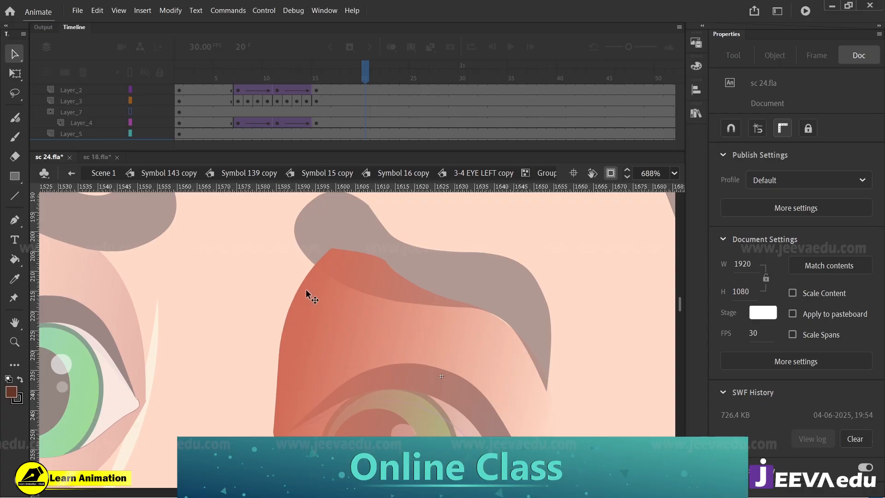
click(294, 305)
click(283, 287)
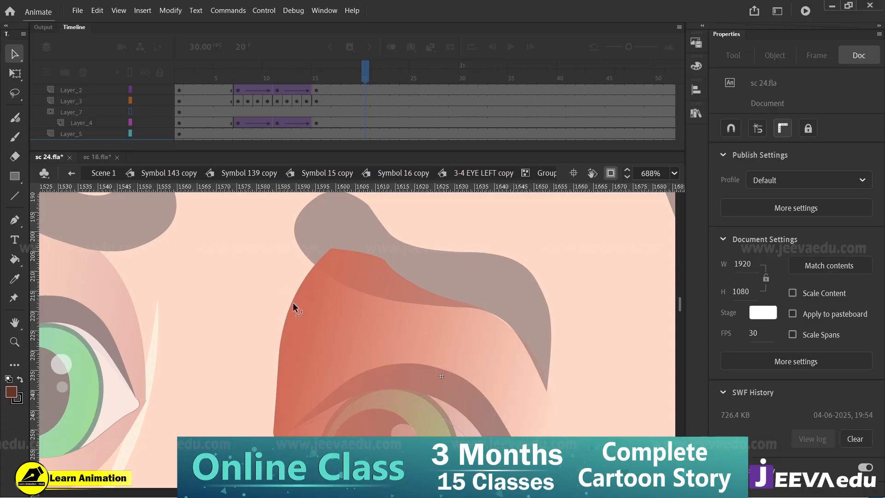
drag(292, 302, 296, 305)
- Pull the shading's inner edge in toward the middle of the eyebrow and delete the leftover fragment
key(z)
alt+click(321, 346)
alt+click(312, 339)
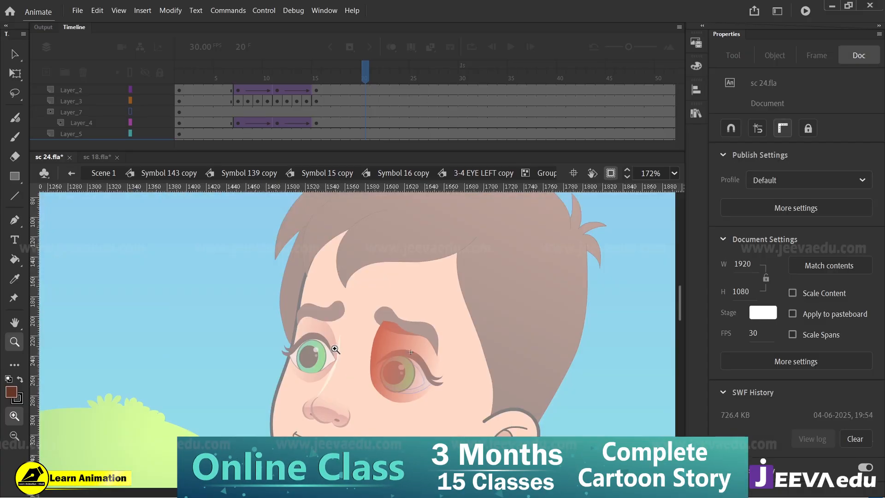
click(380, 362)
key(v)
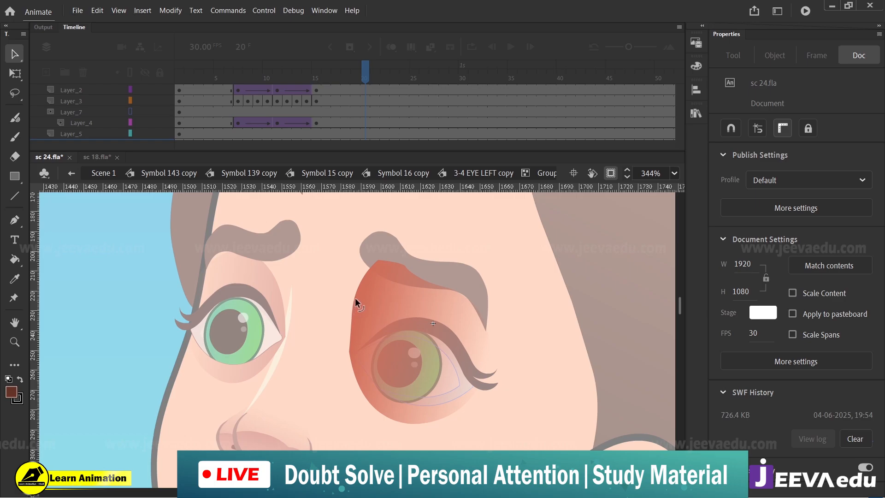
drag(355, 298, 399, 256)
drag(352, 316, 409, 240)
click(379, 263)
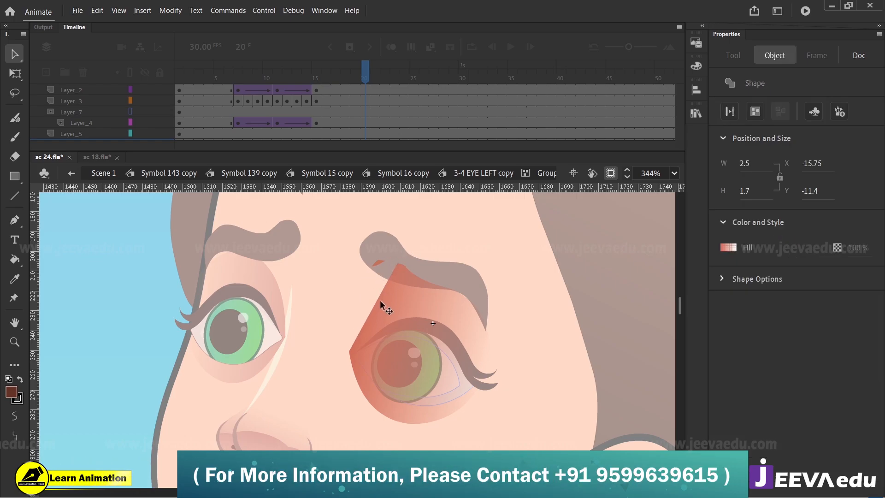
key(Delete)
- Stretch a corner of the shading's inner edge up under the eyebrow's inner end, and return to Symbol 16 copy
drag(375, 303, 369, 273)
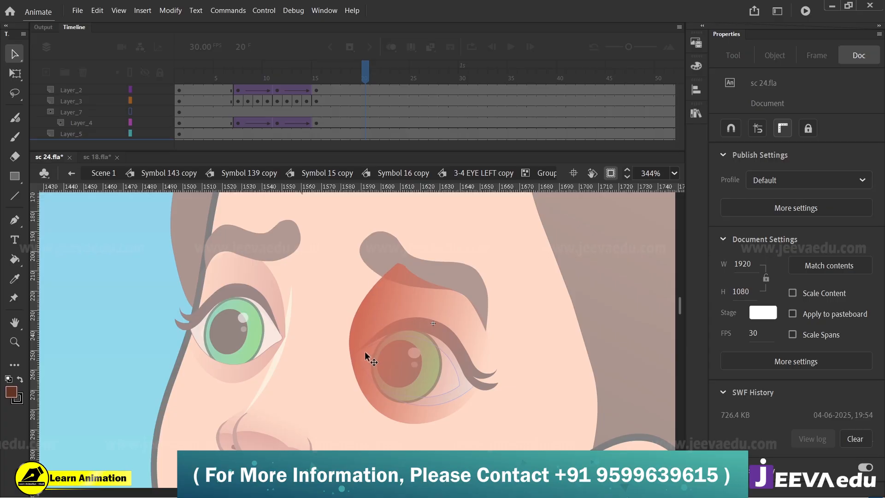
key(ctrl+z)
drag(349, 347, 350, 345)
drag(367, 312, 370, 290)
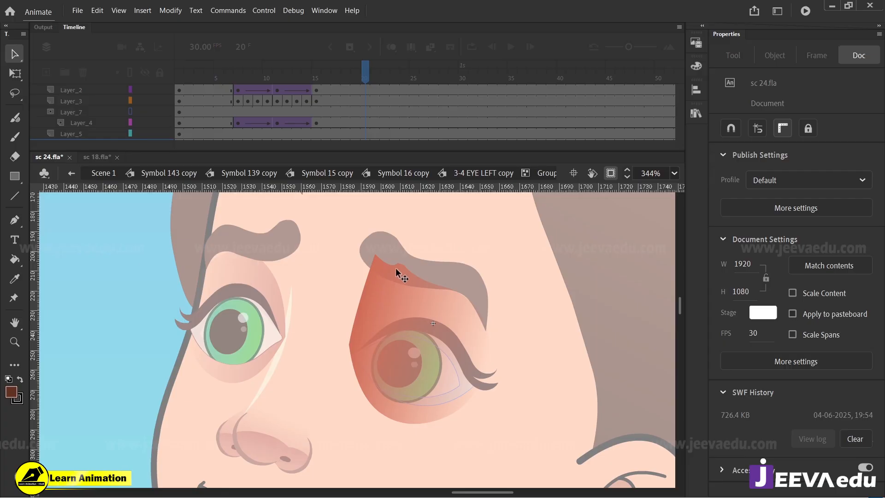
double_click(331, 297)
double_click(331, 297)
click(331, 298)
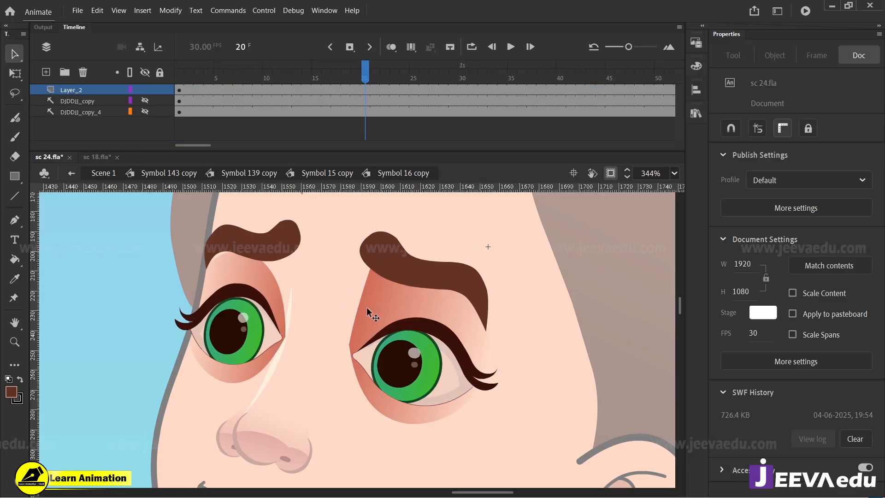
- Reopen the left eye's shading group, curve its inner edge smoothly up to the eyebrow, and leave the group
double_click(370, 308)
double_click(370, 308)
click(367, 302)
click(369, 263)
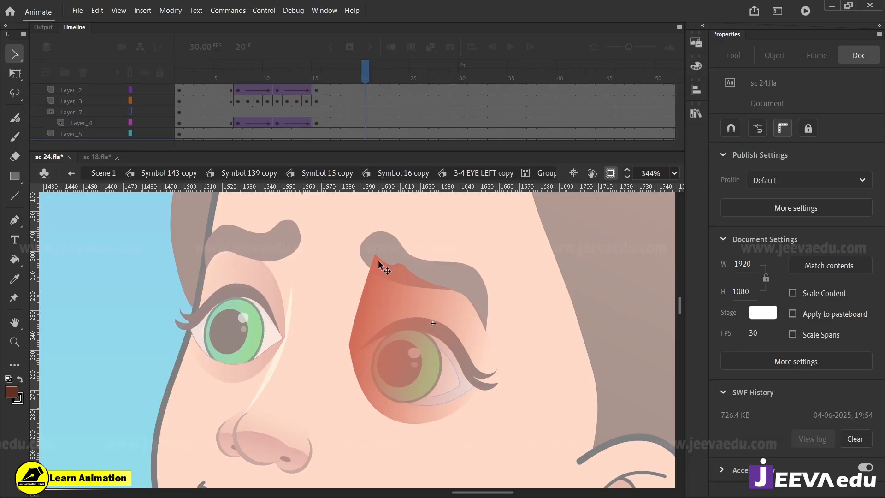
click(375, 256)
click(375, 254)
double_click(348, 283)
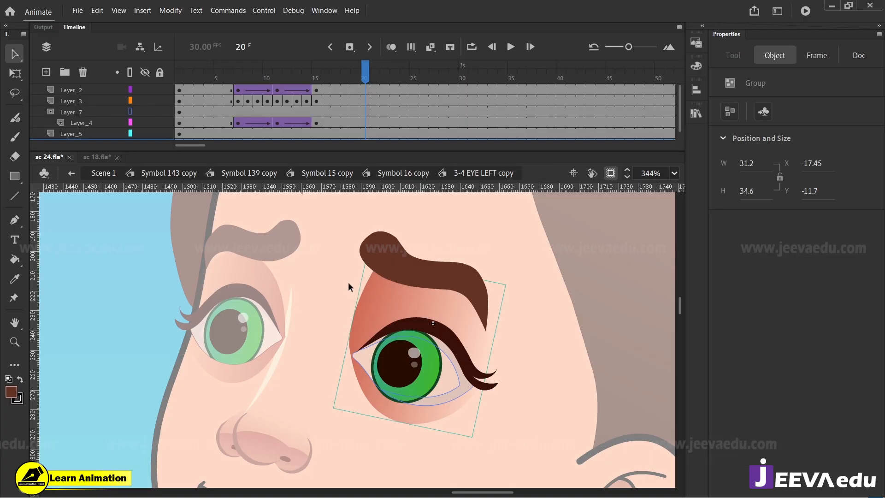
- Leave the left eye symbol and open the 3-4 EYE RIGHT copy symbol for editing
click(345, 282)
double_click(248, 275)
double_click(248, 275)
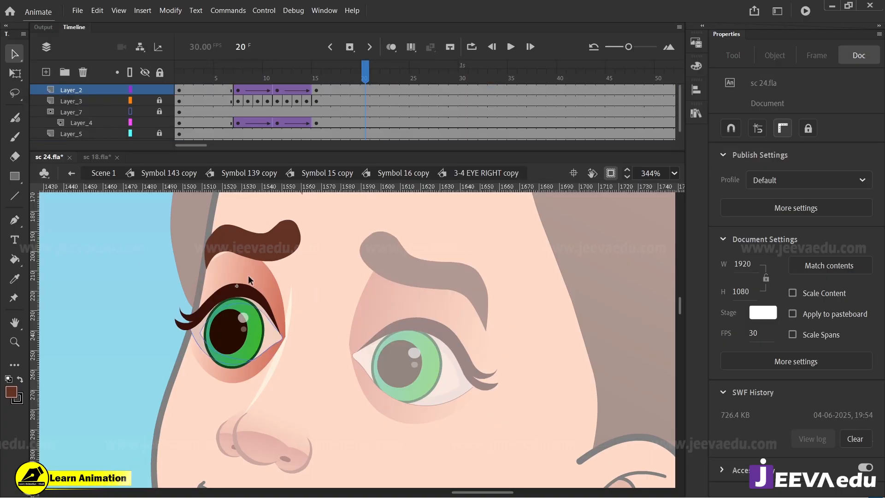
- Unlock all layers of the 3-4 EYE RIGHT copy symbol and open the shading group beneath the eyebrow for editing
double_click(248, 275)
double_click(248, 275)
double_click(248, 275)
double_click(248, 275)
double_click(248, 275)
double_click(249, 275)
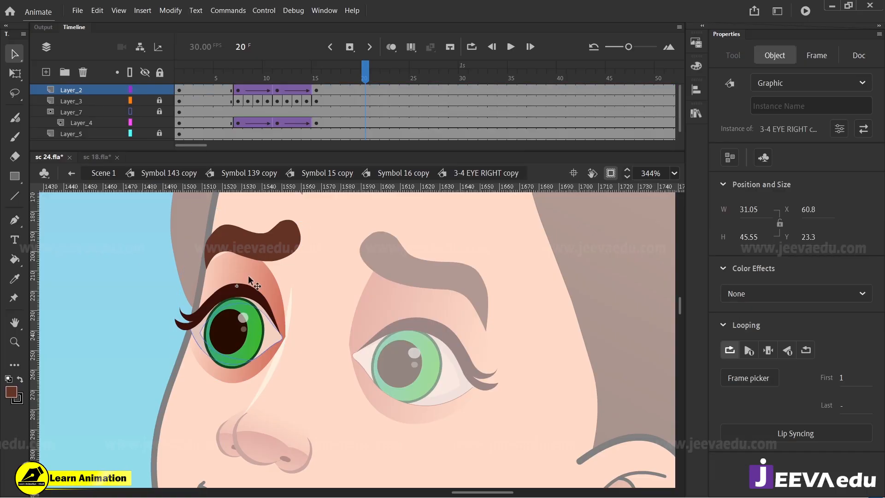
click(160, 72)
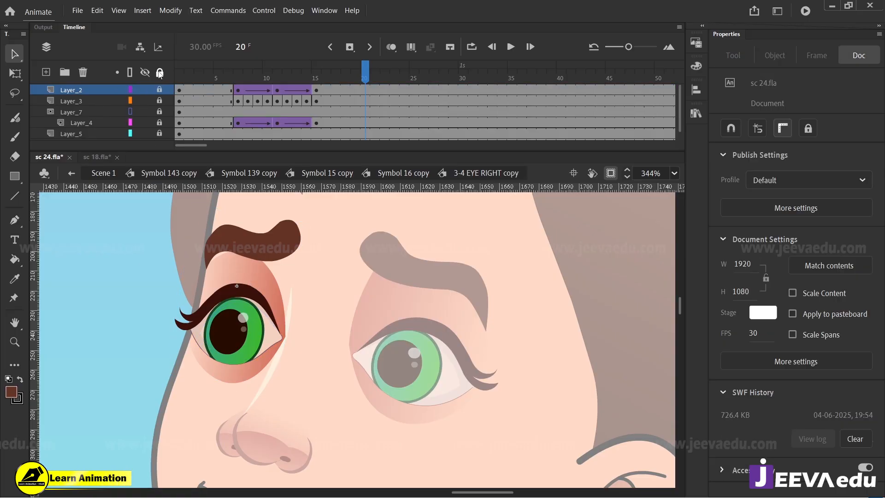
click(159, 72)
double_click(251, 261)
click(251, 265)
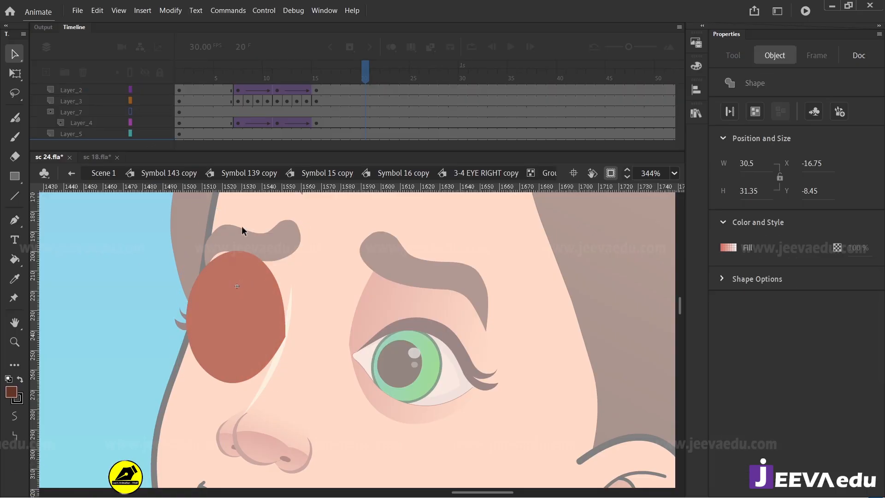
- Pull the right eye shading's top and inner edge up under the eyebrow, and return to Symbol 15 copy
click(241, 225)
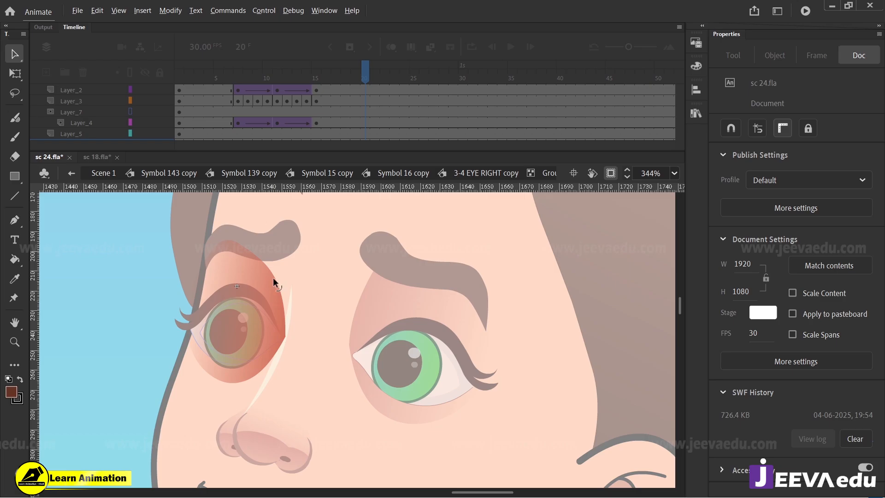
drag(273, 277, 282, 245)
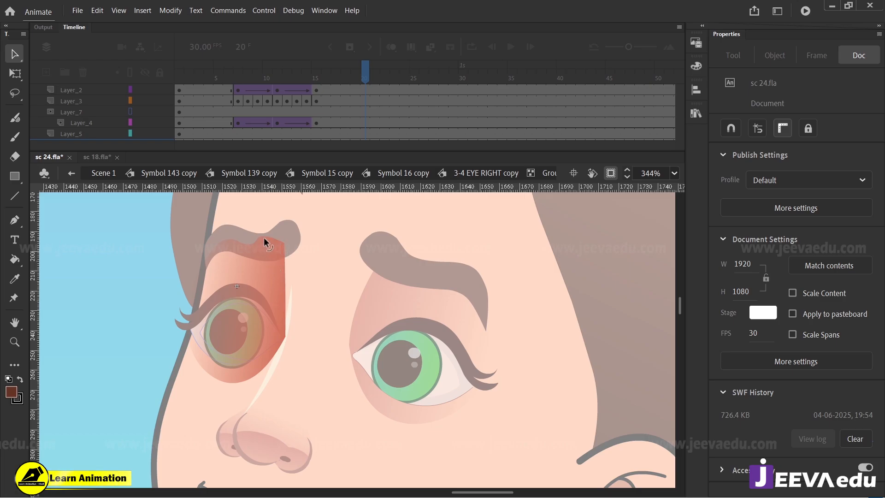
drag(282, 275, 288, 256)
double_click(328, 272)
double_click(323, 284)
ctrl+alt+click(311, 307)
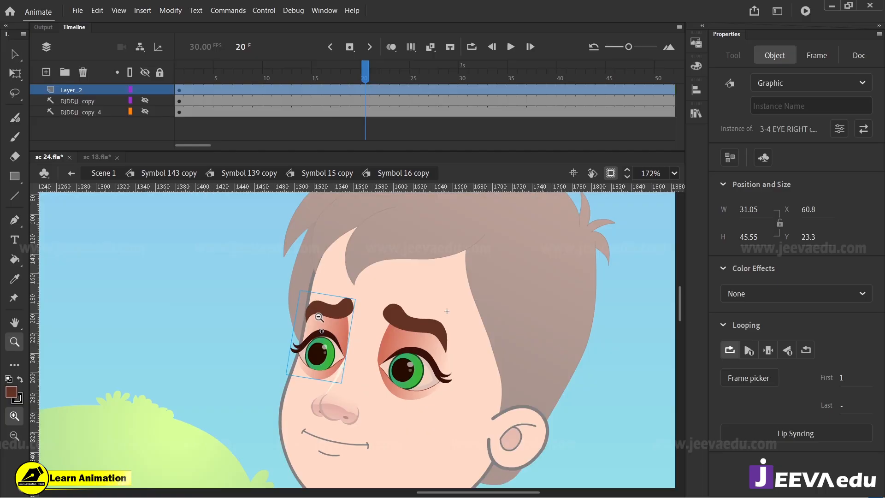
ctrl+alt+click(310, 308)
double_click(290, 334)
- Open the mouth line group nested inside Symbol 23 copy 2 and Symbol 24 copy 2 for editing
ctrl+click(355, 368)
ctrl+click(355, 368)
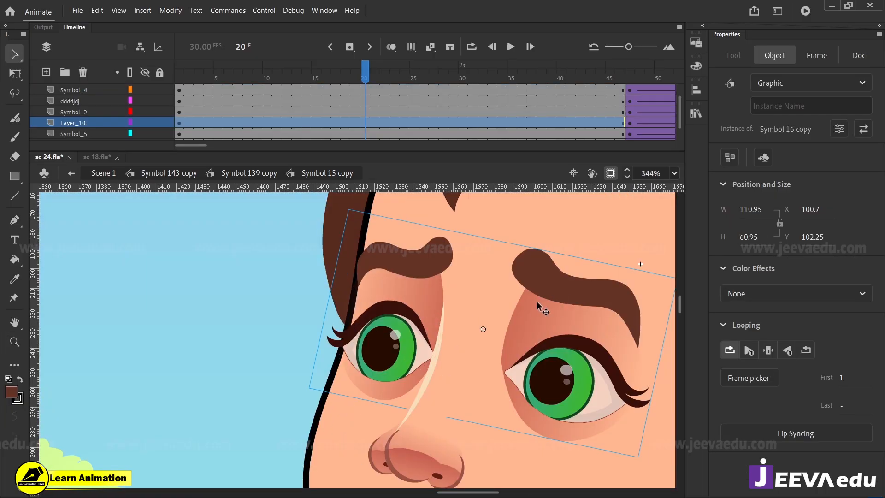
ctrl+alt+click(446, 362)
ctrl+alt+click(406, 377)
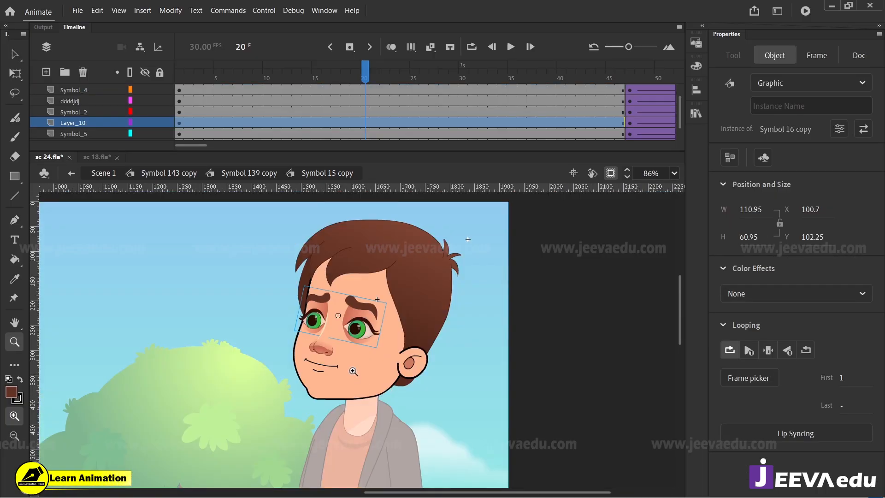
ctrl+click(352, 368)
ctrl+click(323, 351)
double_click(349, 320)
double_click(350, 320)
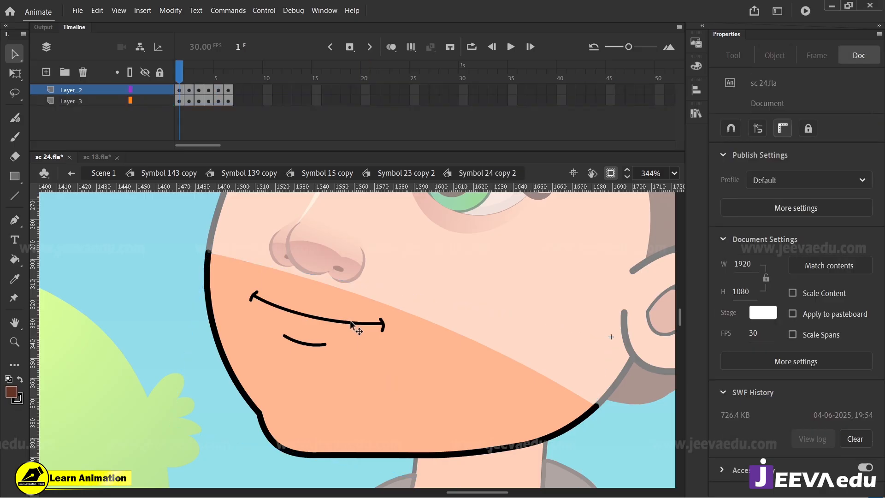
double_click(350, 320)
ctrl+click(350, 320)
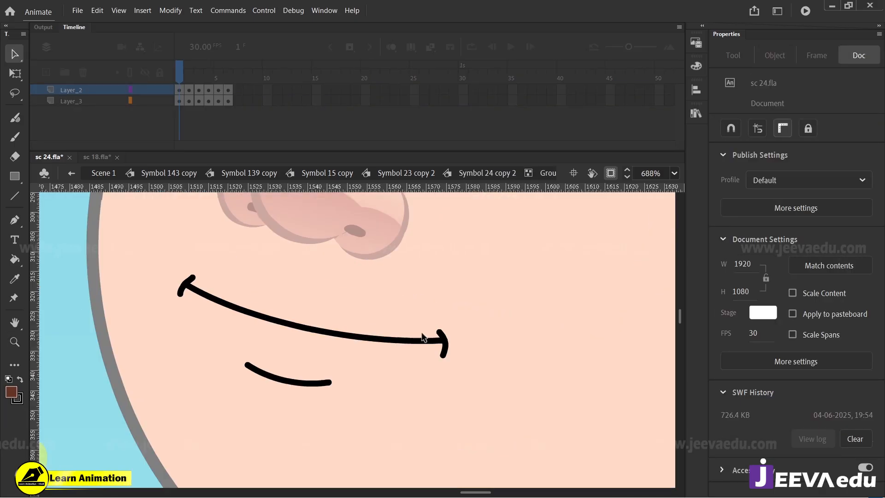
- Delete the short crease strokes at both corners of the mouth line
click(444, 350)
key(Delete)
click(441, 335)
key(Delete)
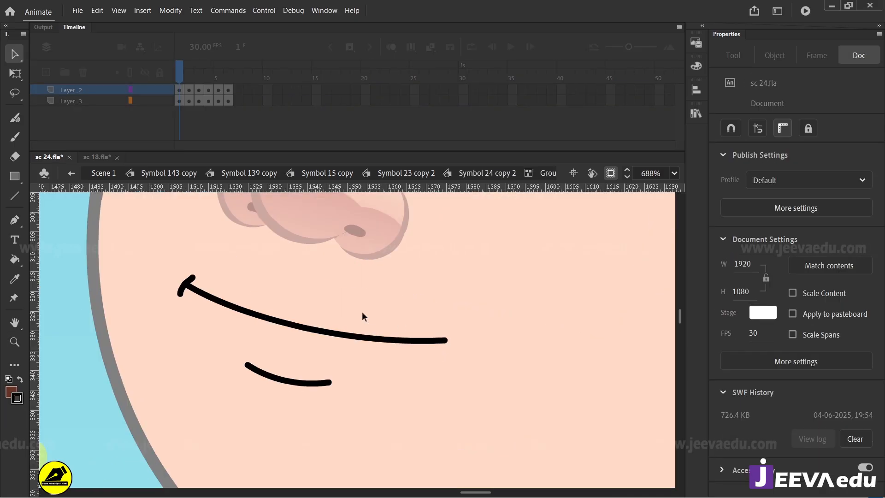
click(180, 292)
key(Delete)
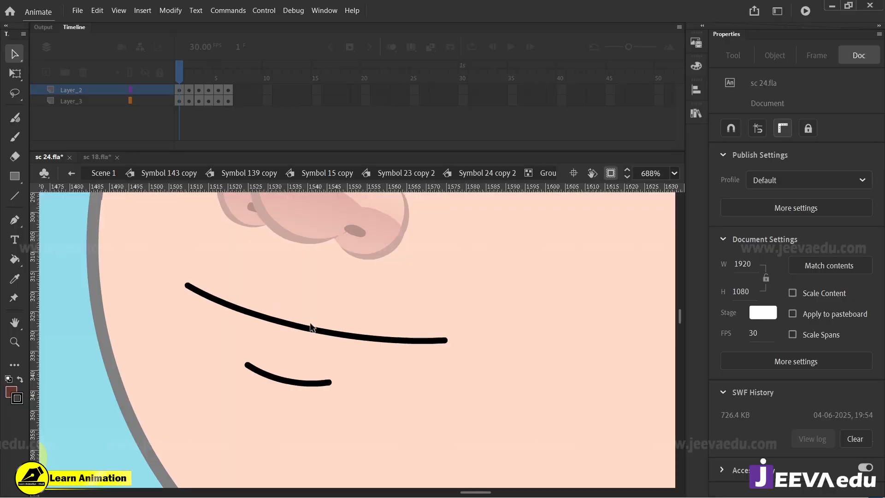
- Bend the mouth line upward into a frown, lower both of its ends, and flatten the arch slightly
drag(309, 329, 311, 291)
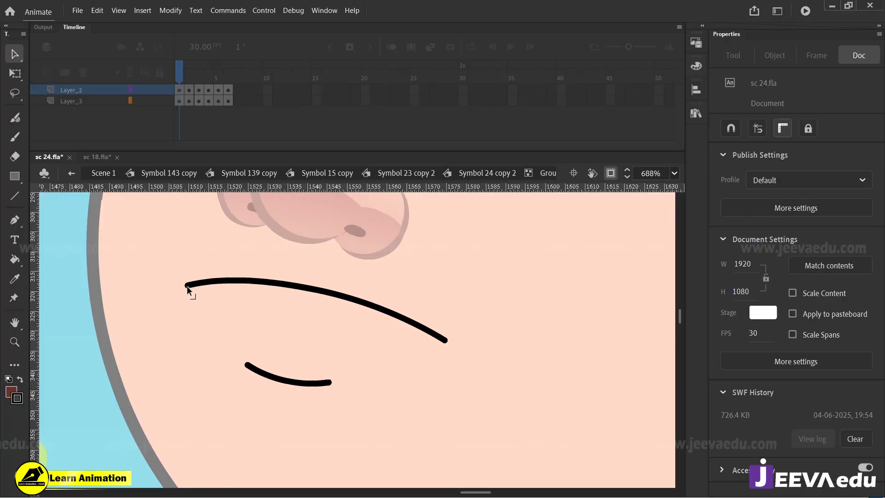
drag(187, 286, 180, 301)
drag(439, 342, 439, 365)
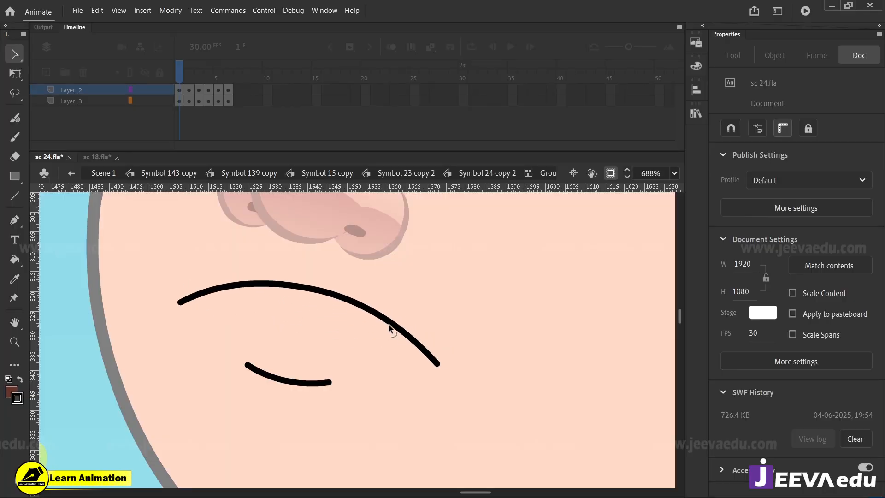
drag(375, 319, 308, 304)
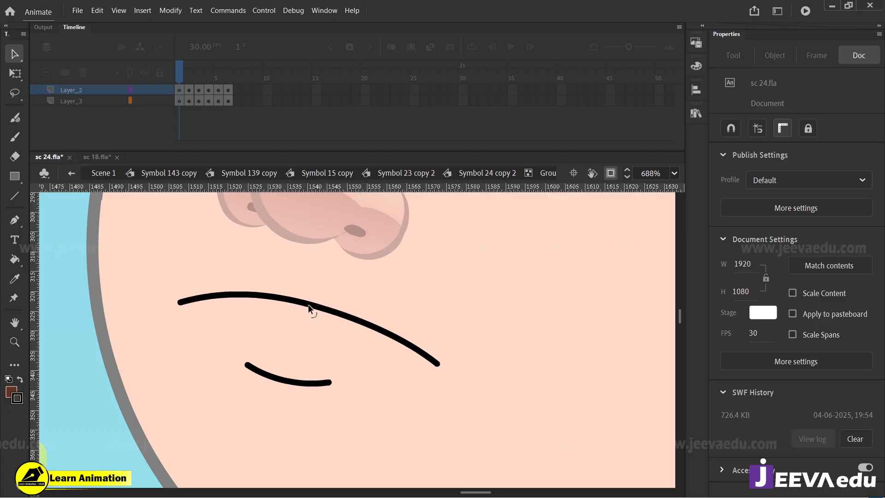
- Leave the nested mouth symbols, return to Scene 1, and fit the whole stage in view
key(z)
alt+click(357, 361)
alt+click(362, 347)
alt+click(361, 347)
click(99, 174)
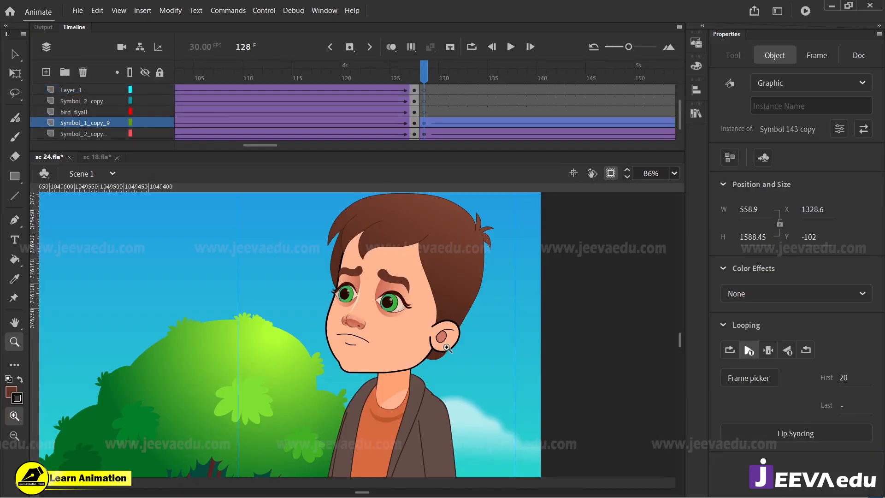
alt+click(364, 389)
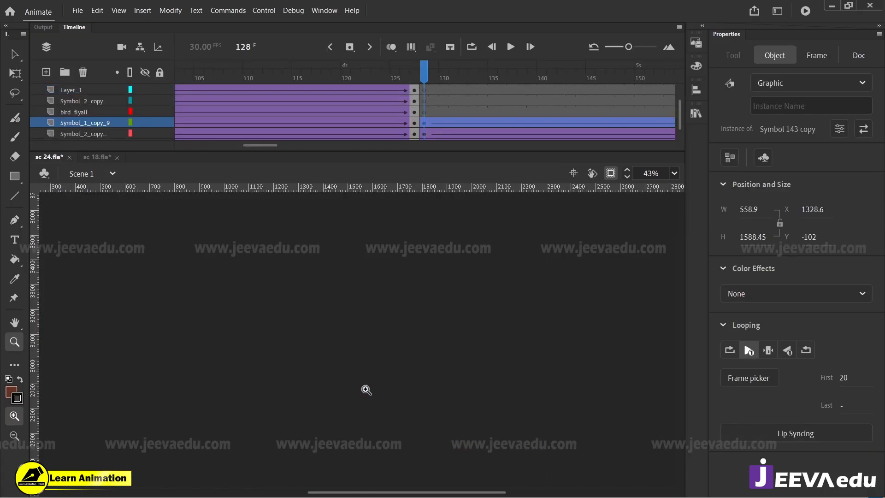
click(675, 173)
click(686, 192)
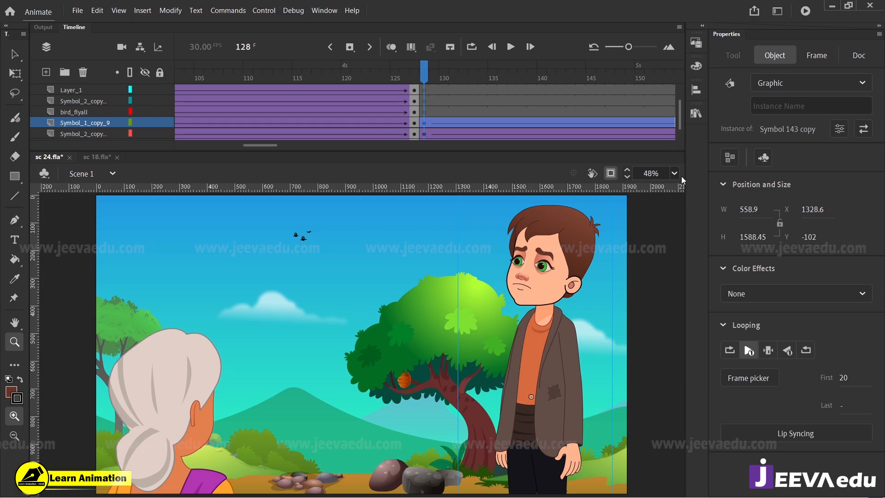
alt+click(630, 231)
alt+click(615, 260)
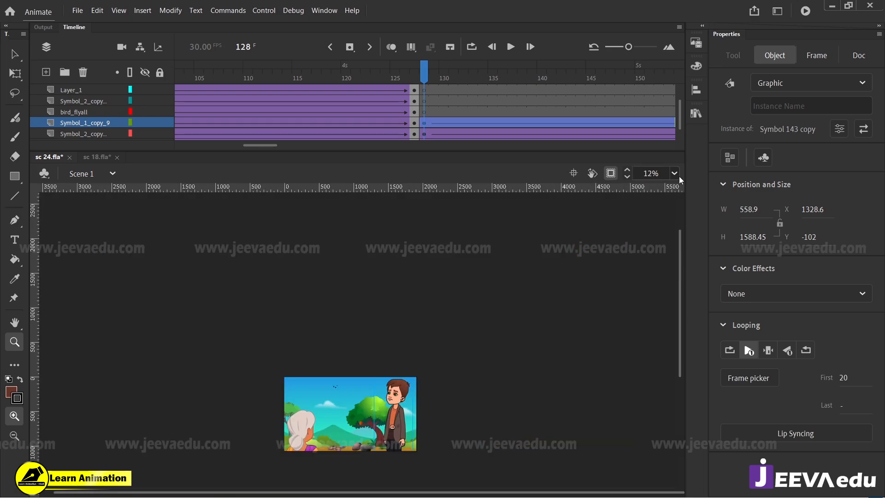
click(674, 174)
key(Escape)
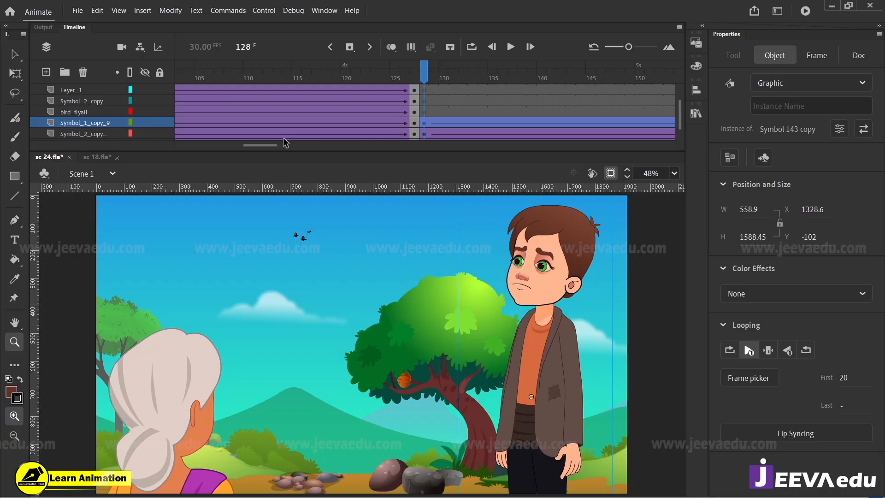
- Play the scene from frame 1, and go to frame 130 to check the boy's new expression
drag(272, 145, 174, 143)
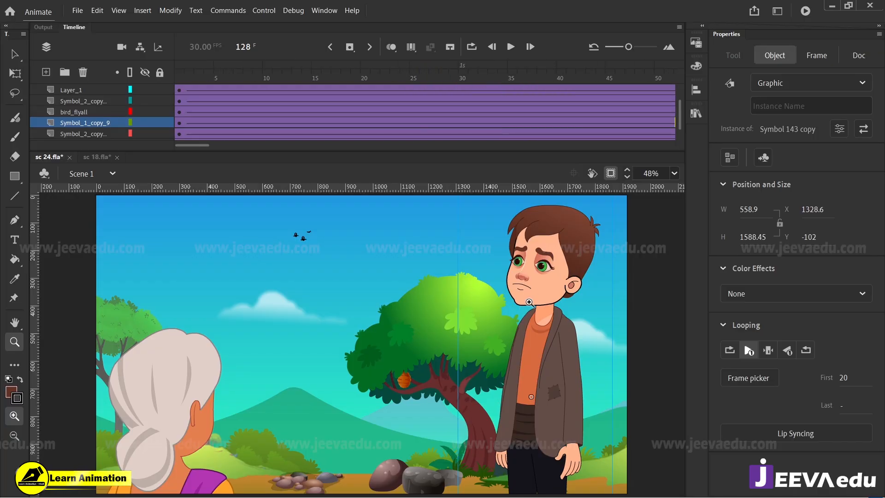
scroll(281, 140, up, 2)
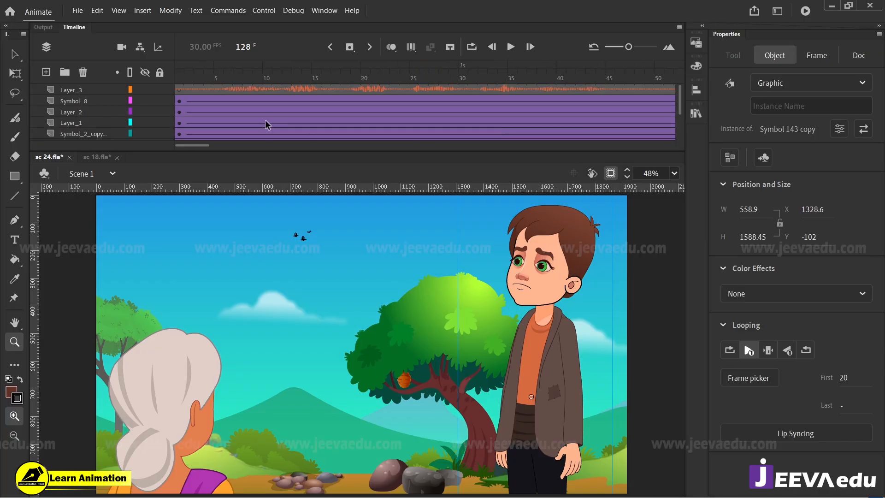
click(178, 100)
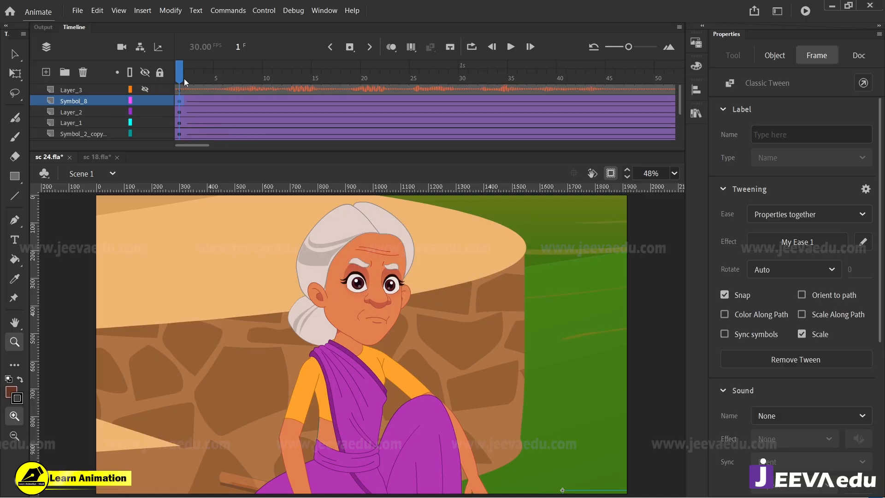
drag(184, 79, 85, 154)
key(Return)
drag(201, 145, 278, 145)
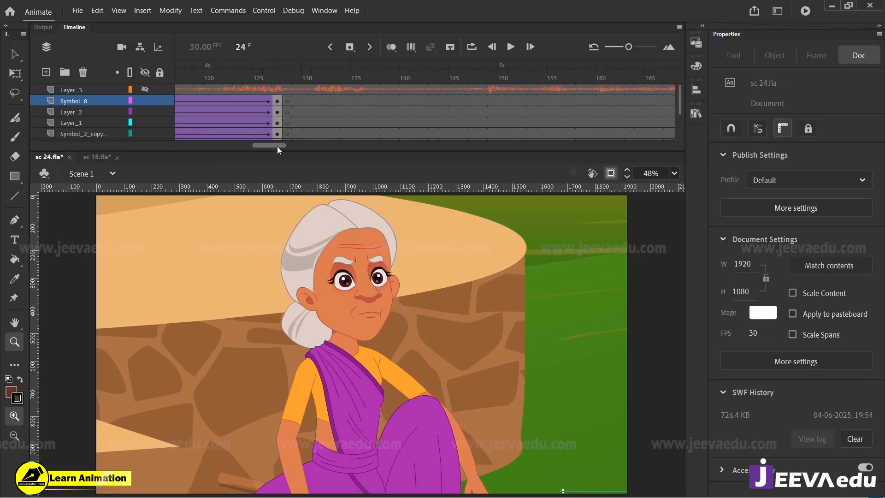
click(303, 119)
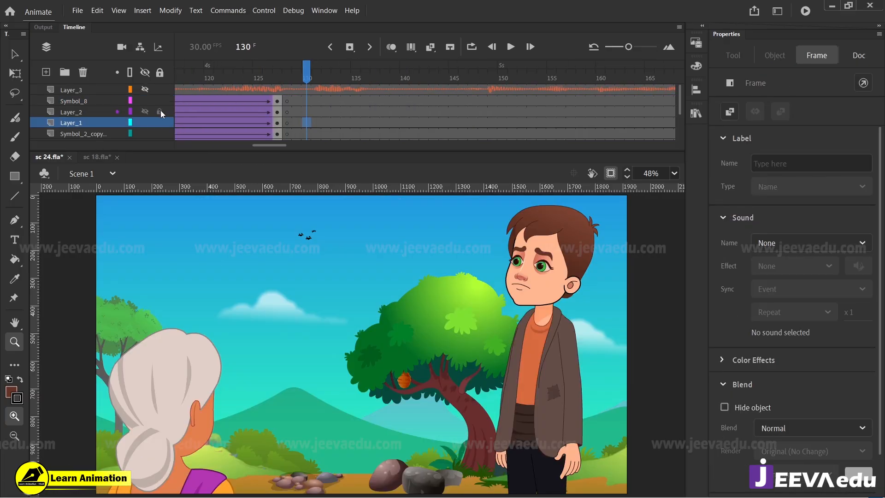
- Open the Export Video/Media settings and review the available formats, keeping H.264
click(76, 13)
mouse_move(144, 184)
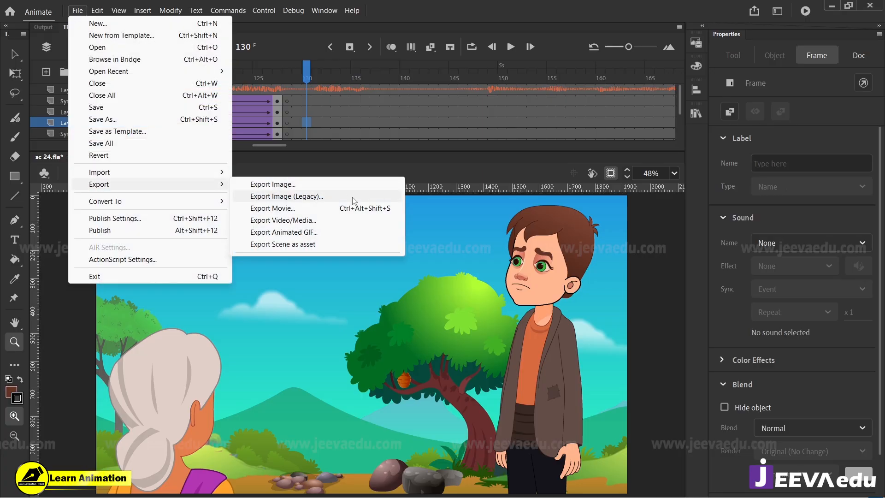
click(300, 221)
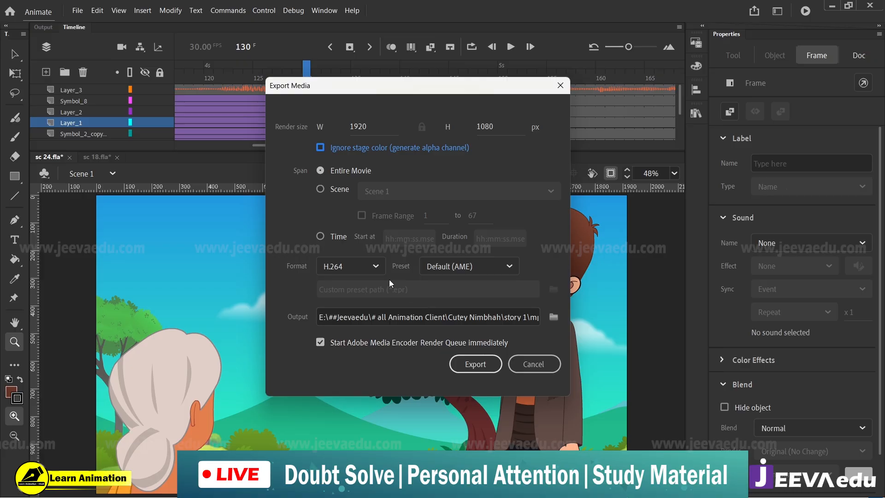
click(374, 268)
scroll(375, 209, down, 2)
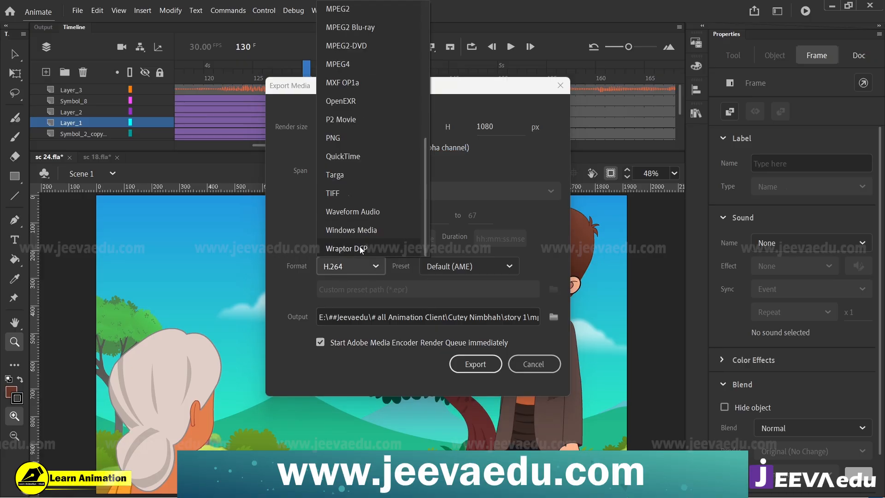
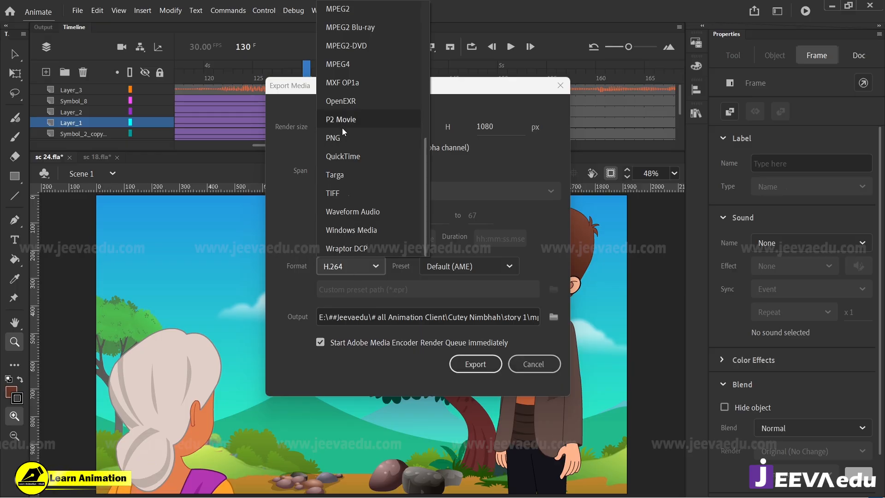
scroll(342, 129, up, 5)
scroll(366, 203, down, 3)
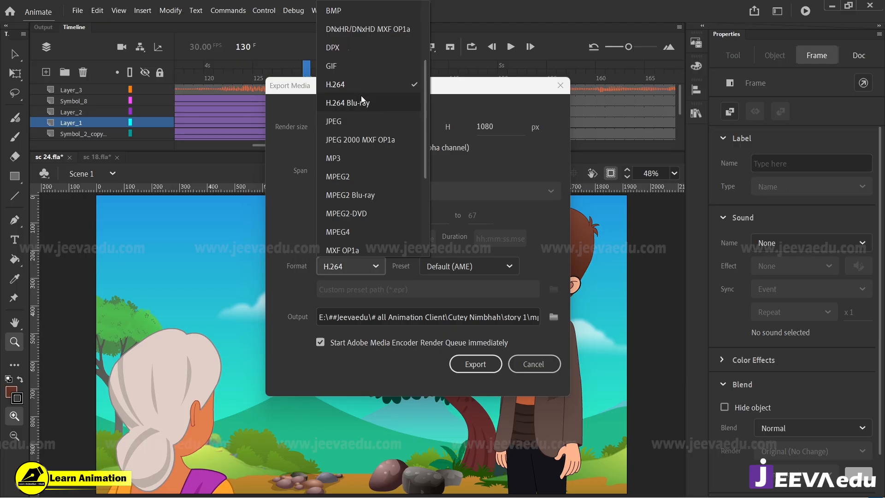
click(516, 206)
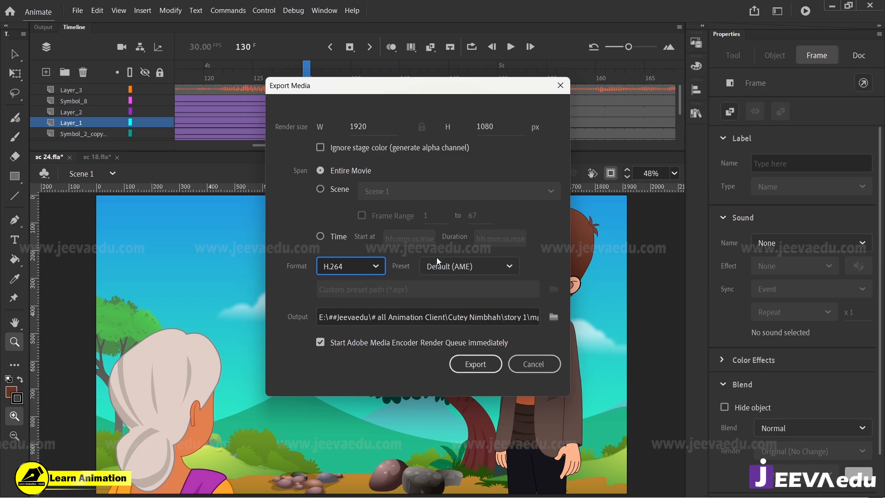
- Set the export destination to the "all mp4 sc" folder inside Story 1 with the file name sc 24
click(553, 318)
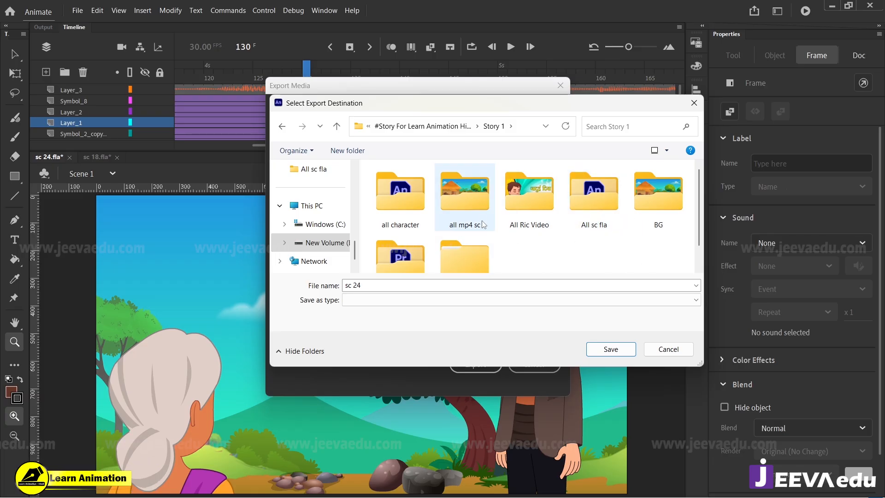
click(466, 206)
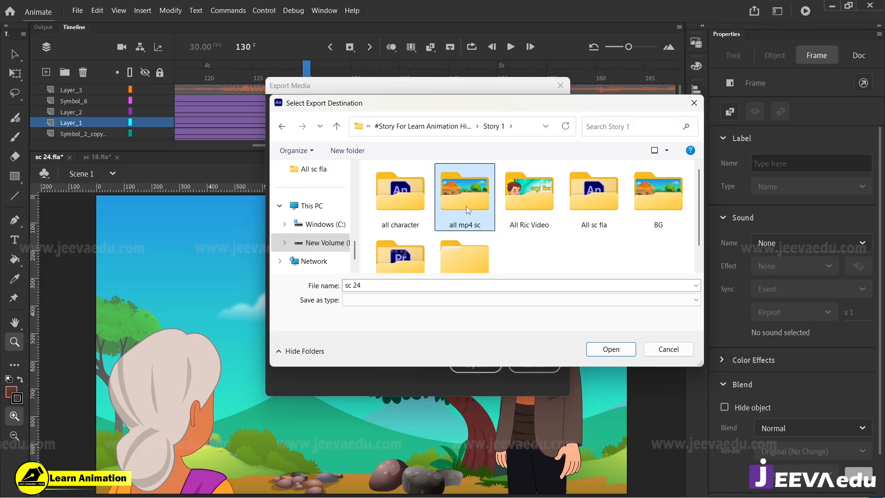
double_click(466, 206)
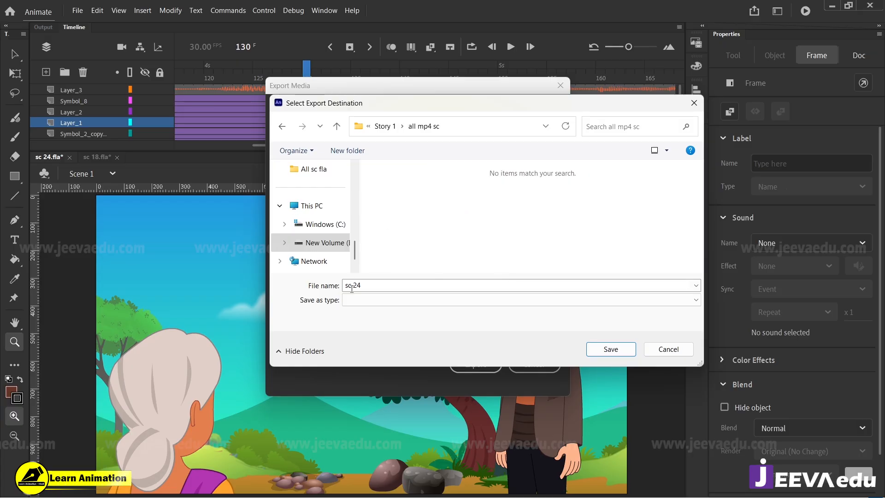
click(604, 349)
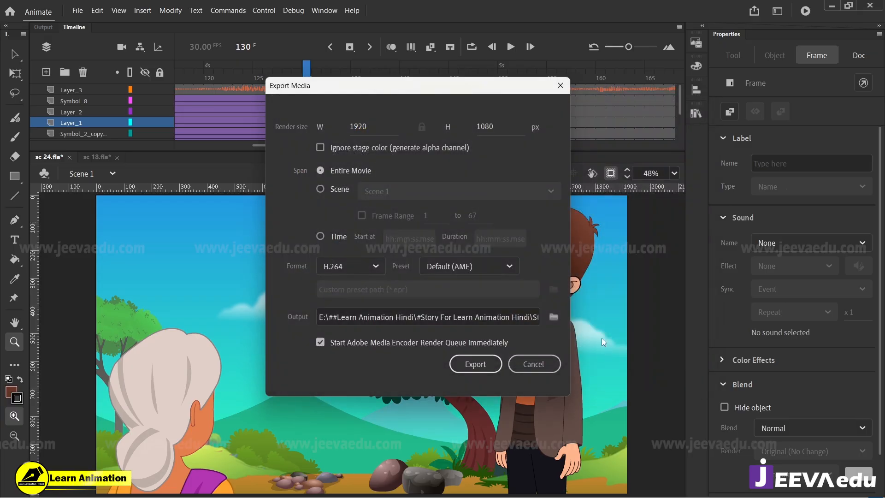
- Export the sc 24 video with the chosen media settings and dismiss the completion message
click(484, 370)
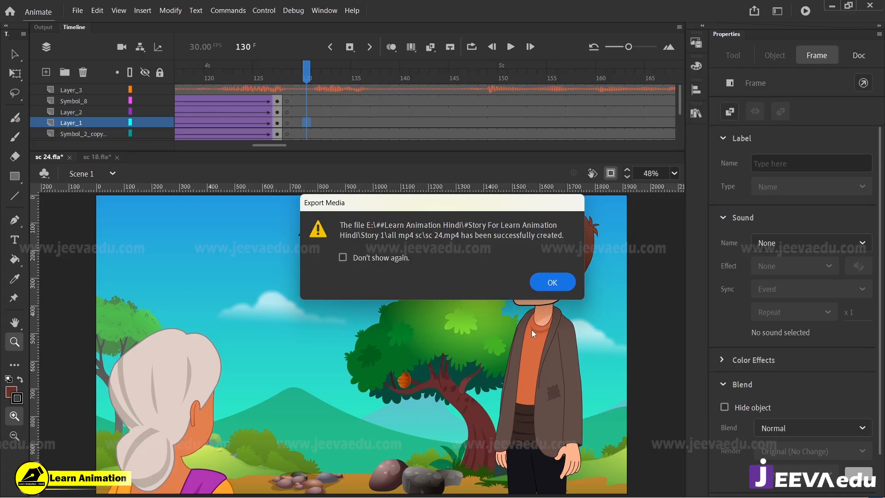
click(553, 282)
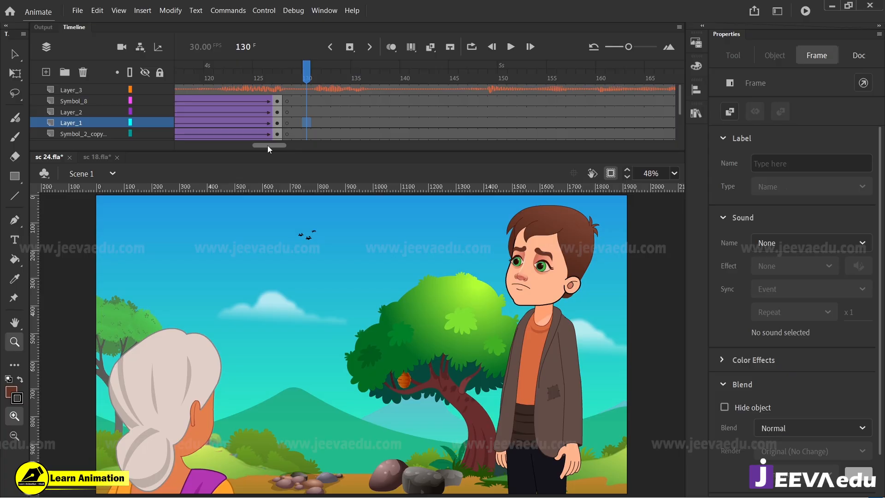
- Inspect the old woman's animation around frame 144 inside Symbol 1 copy 5, and return to Scene 1
drag(267, 145, 310, 144)
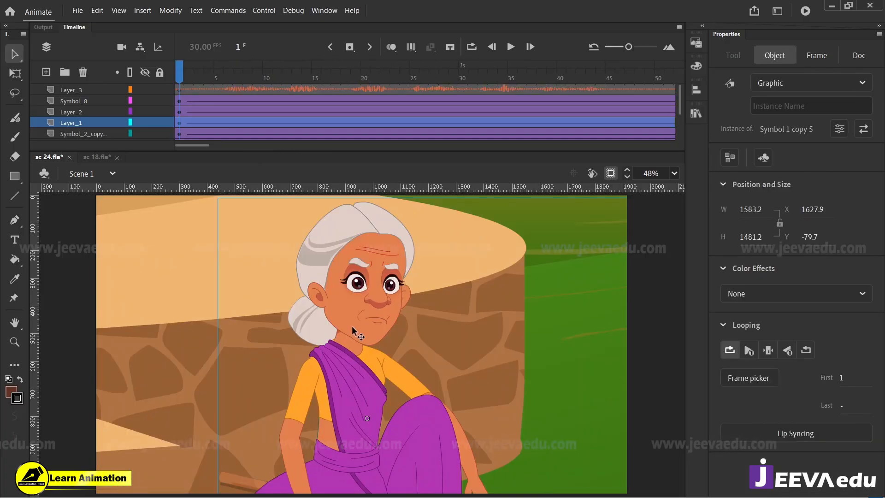
key(ctrl+e)
drag(188, 145, 266, 145)
click(384, 101)
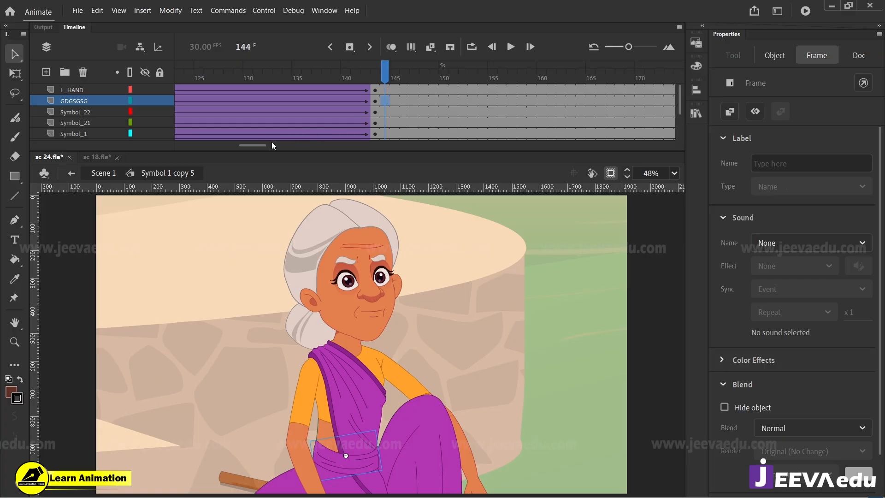
mouse_move(260, 144)
mouse_down()
mouse_move(317, 140)
mouse_move(217, 142)
mouse_move(270, 145)
mouse_up()
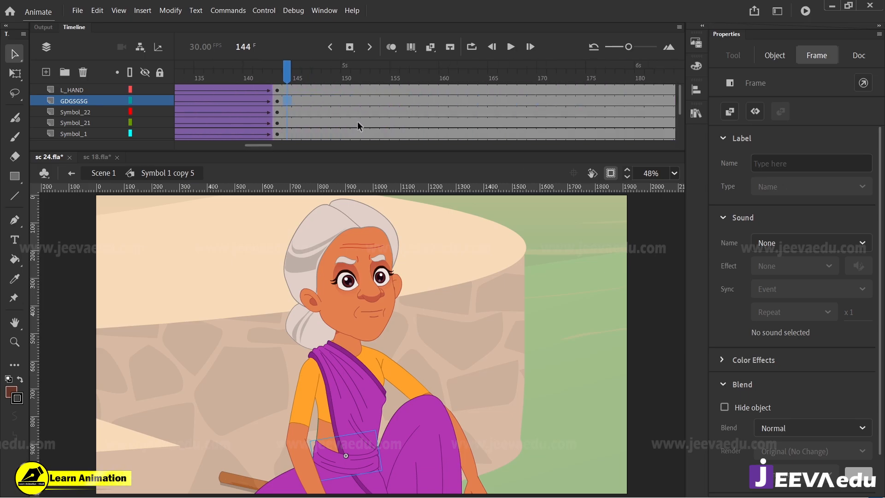
drag(297, 71, 414, 129)
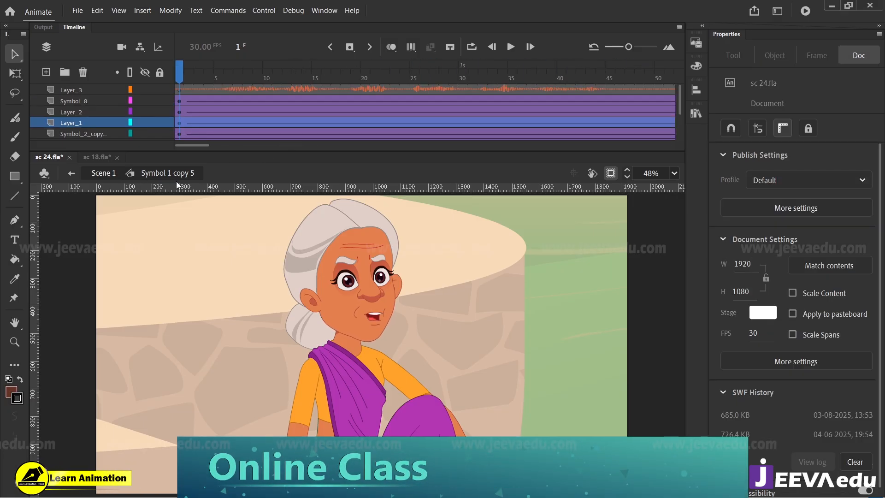
double_click(406, 310)
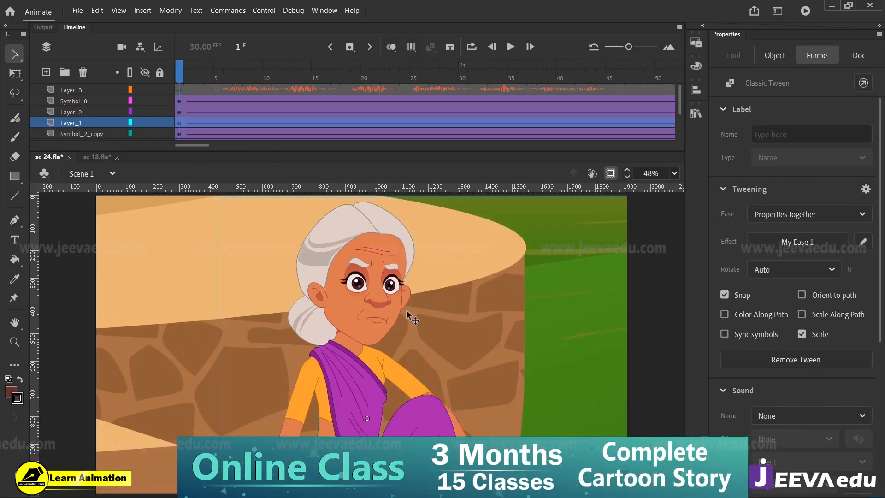
- Check Scene 1 at frame 127 and at the end of the shot, frame 200
drag(193, 144, 265, 149)
click(357, 99)
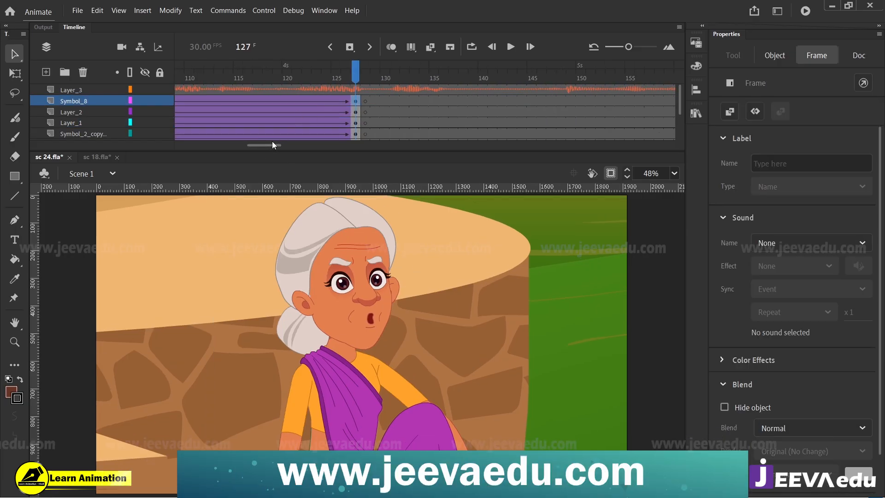
drag(267, 145, 322, 144)
click(303, 90)
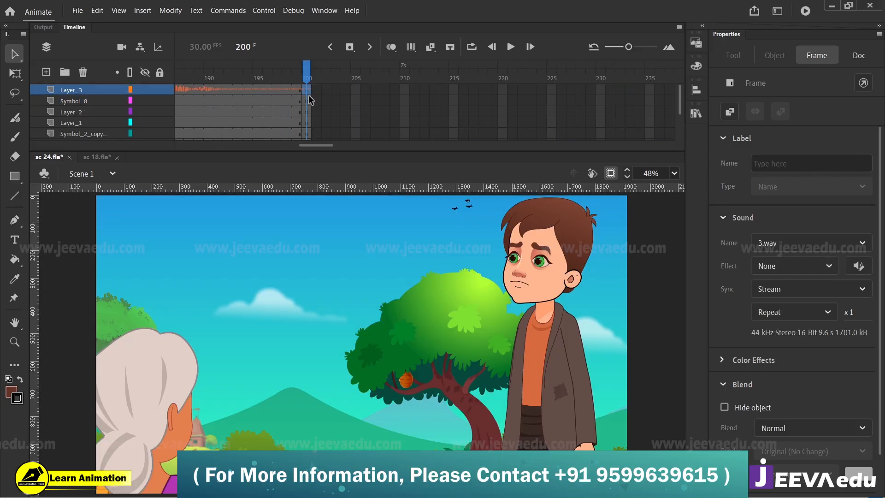
- Replace the Layer_3 audio layer in Scene 1 by deleting it and pasting the copied full-length audio layer
scroll(310, 99, down, 2)
scroll(310, 102, up, 2)
click(83, 72)
right_click(88, 86)
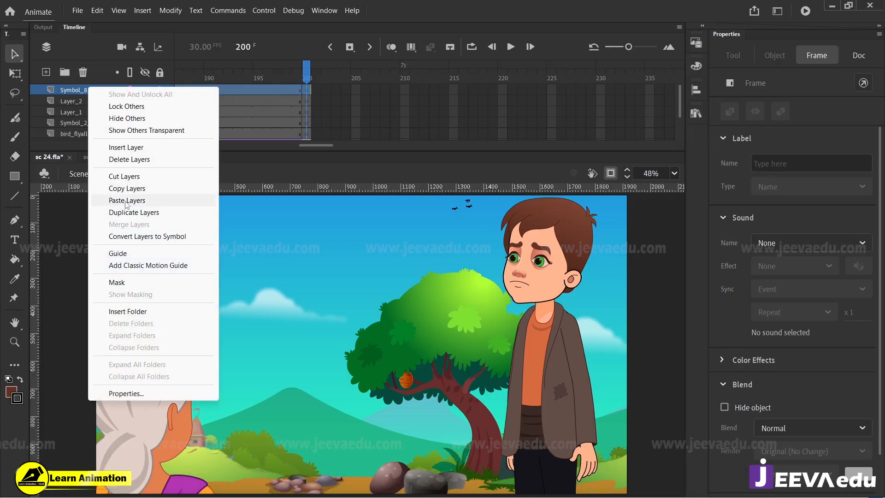
click(127, 201)
- Check the pasted audio at frames 200 and 201 of Layer_3, and compare the scene at frame 1 and frame 200
click(318, 100)
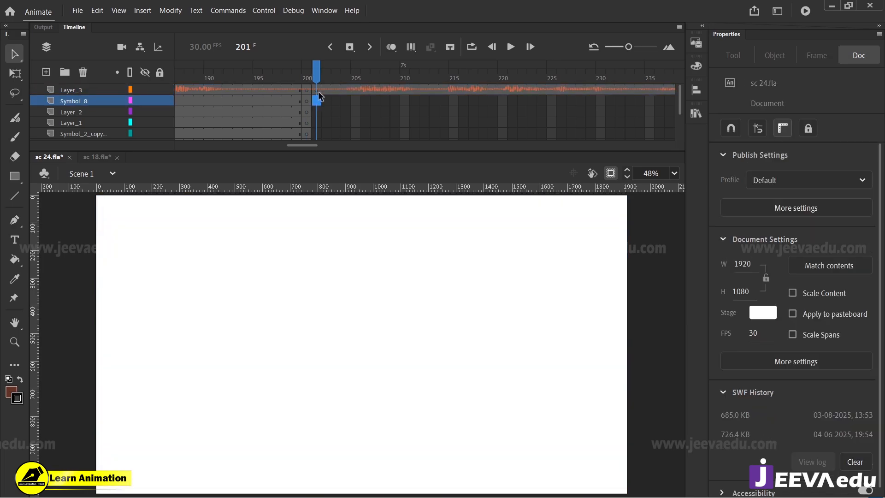
click(318, 91)
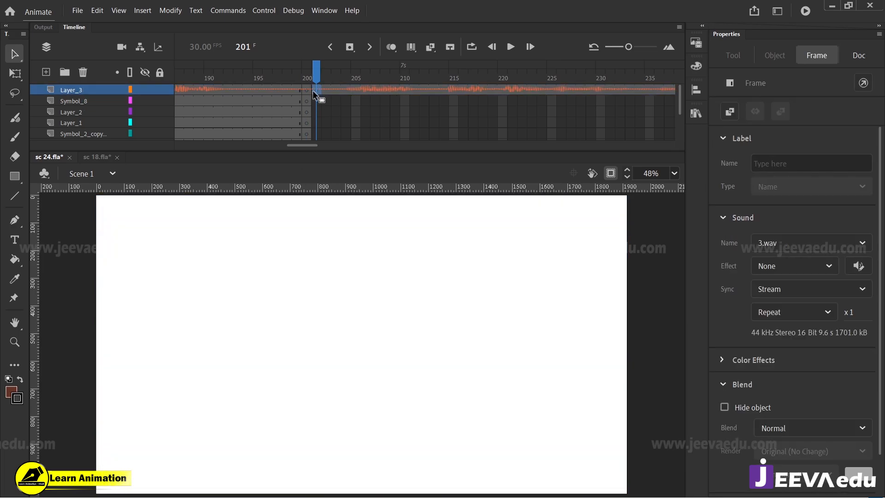
click(308, 72)
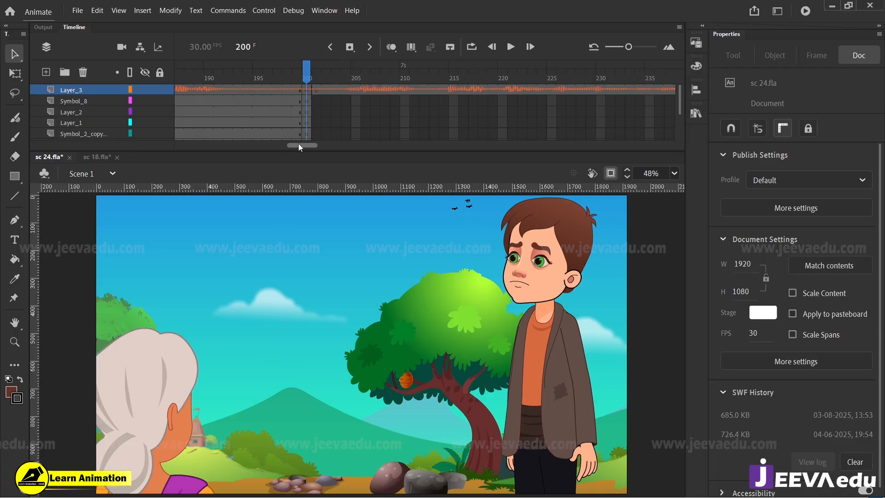
drag(300, 147, 188, 148)
click(179, 101)
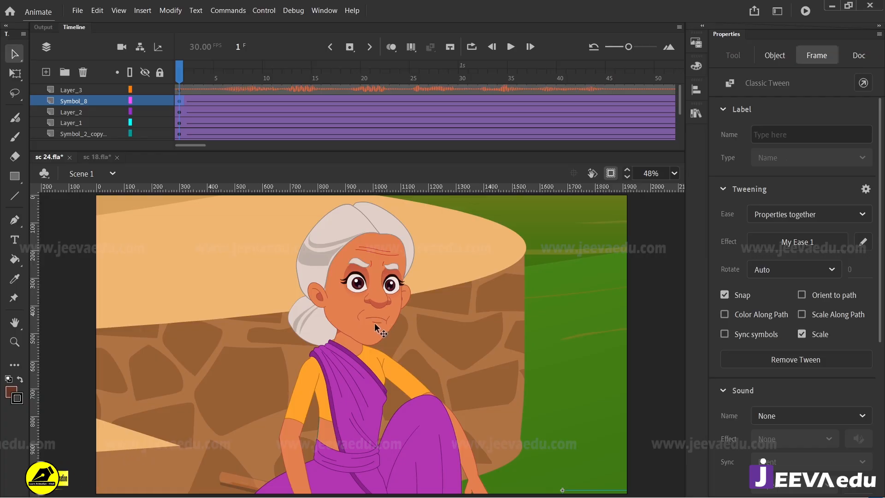
click(193, 141)
drag(194, 144, 308, 148)
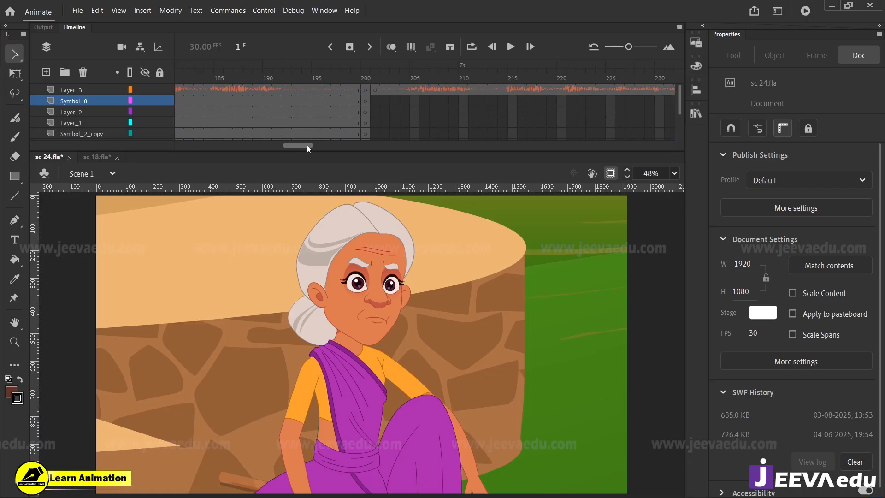
click(369, 90)
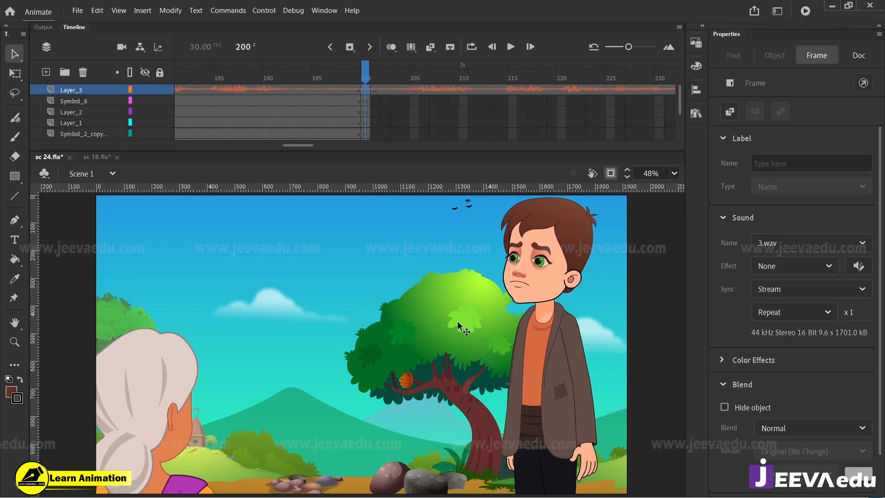
- Switch to the sc 18.fla document and compare its shots at frame 1 and frame 43
click(102, 159)
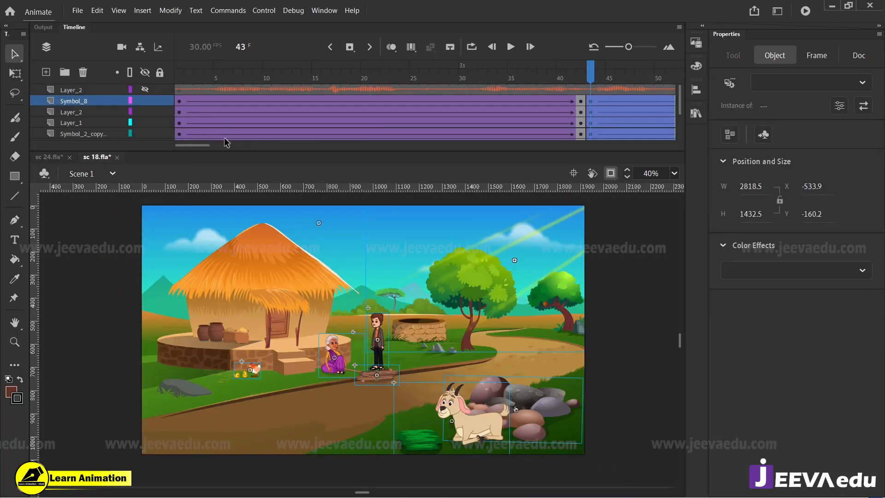
click(180, 91)
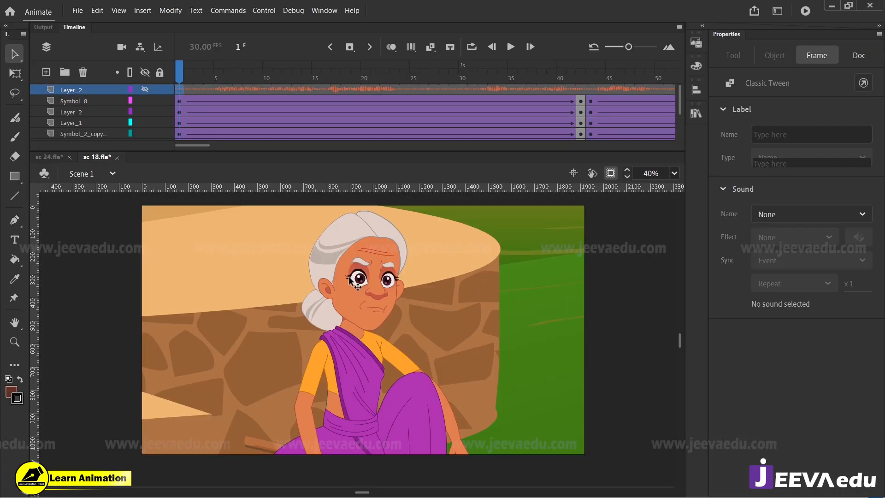
click(592, 101)
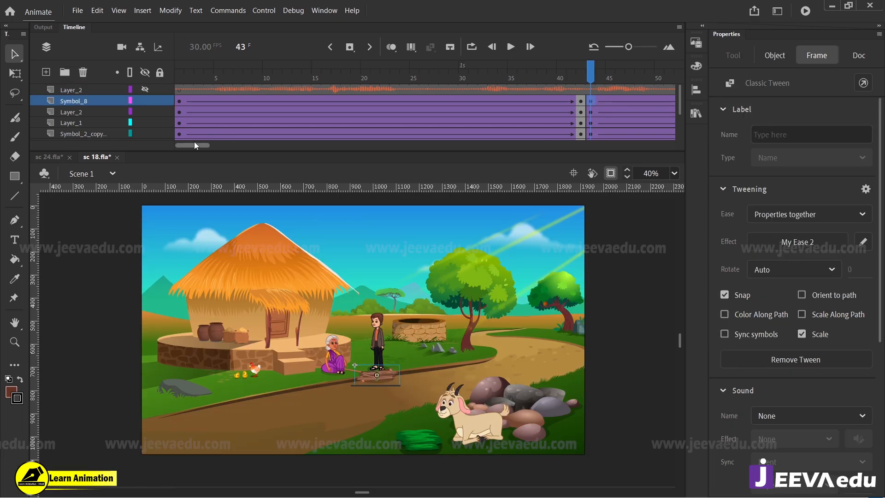
mouse_move(195, 146)
mouse_down()
mouse_move(228, 146)
mouse_move(193, 146)
mouse_up()
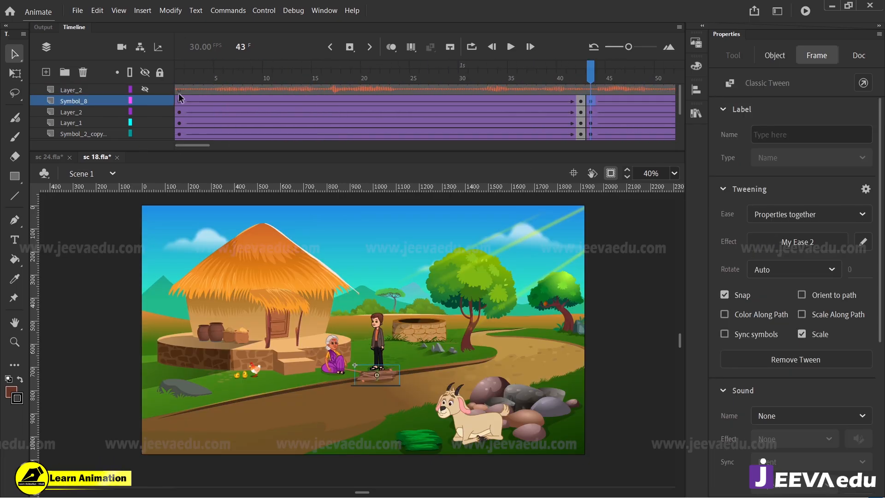
click(179, 100)
- Open the old woman's head symbol Symbol 1 copy 6, select her mouth, and fit the whole stage in view
scroll(369, 322, up, 4)
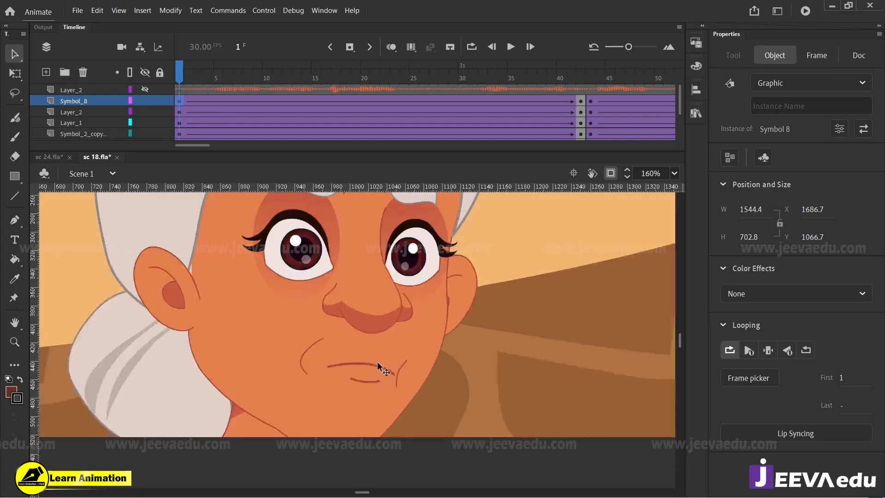
double_click(377, 366)
double_click(375, 367)
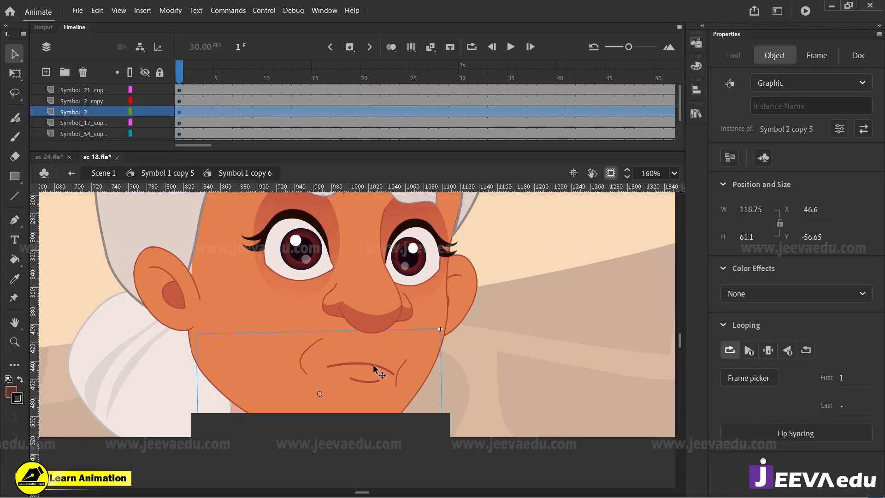
key(z)
alt+click(374, 366)
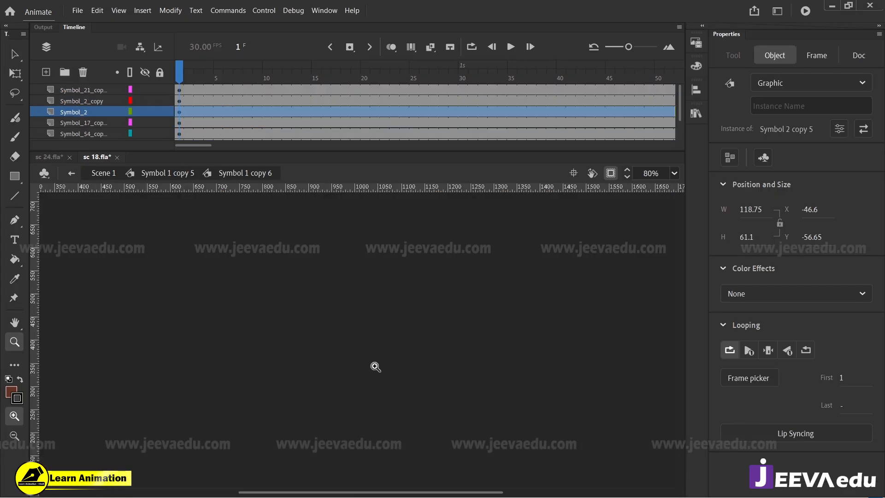
click(674, 173)
click(694, 189)
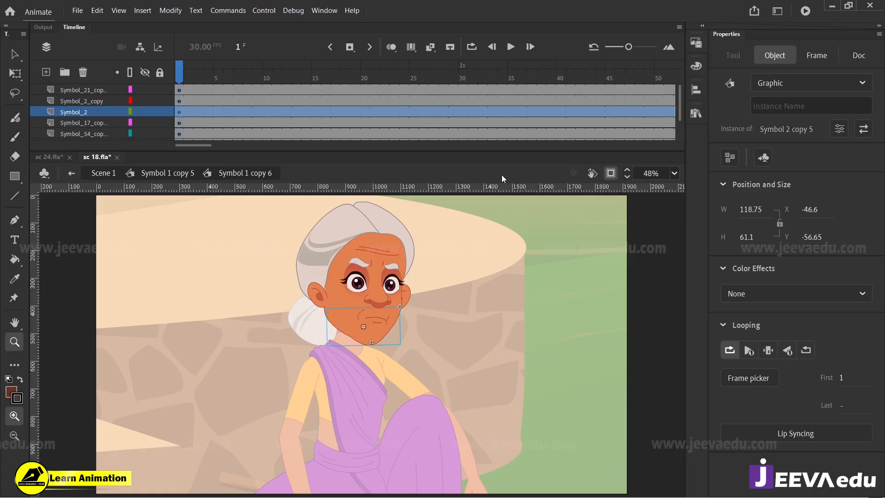
- Save the sc 18 document as a new file named sc 25 in the "All sc fla" folder
click(80, 11)
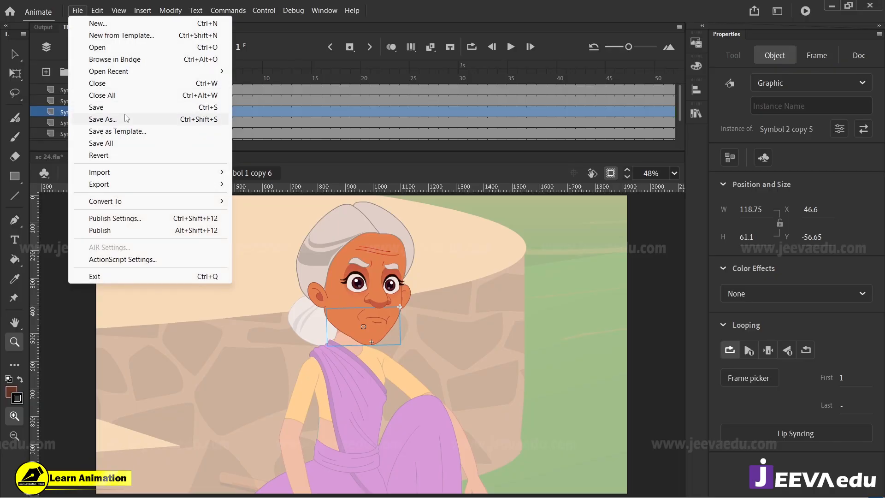
click(103, 120)
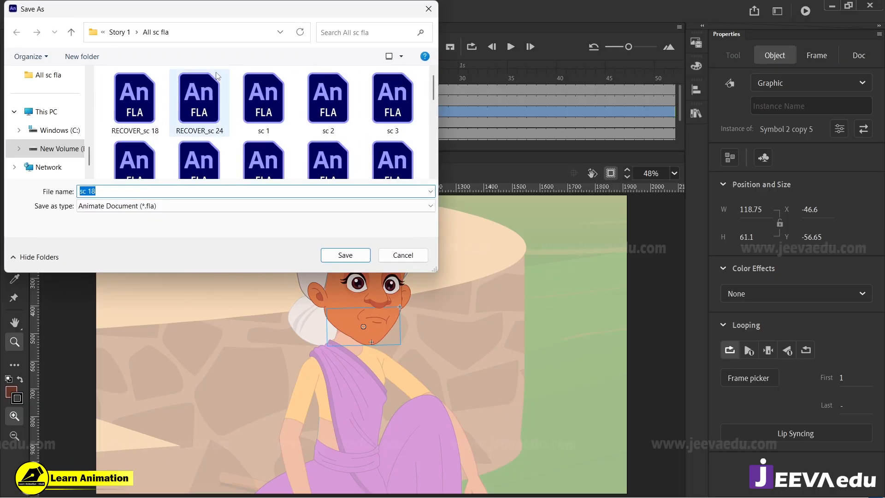
scroll(276, 120, down, 5)
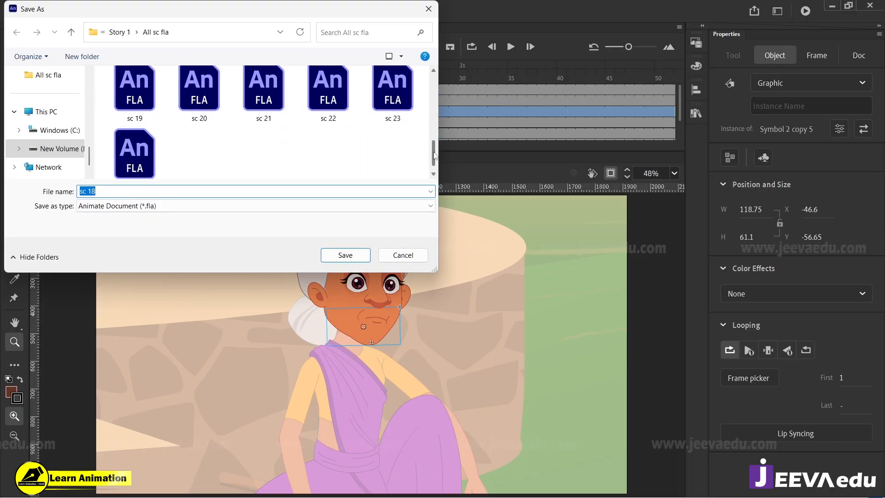
click(134, 143)
click(154, 190)
click(157, 190)
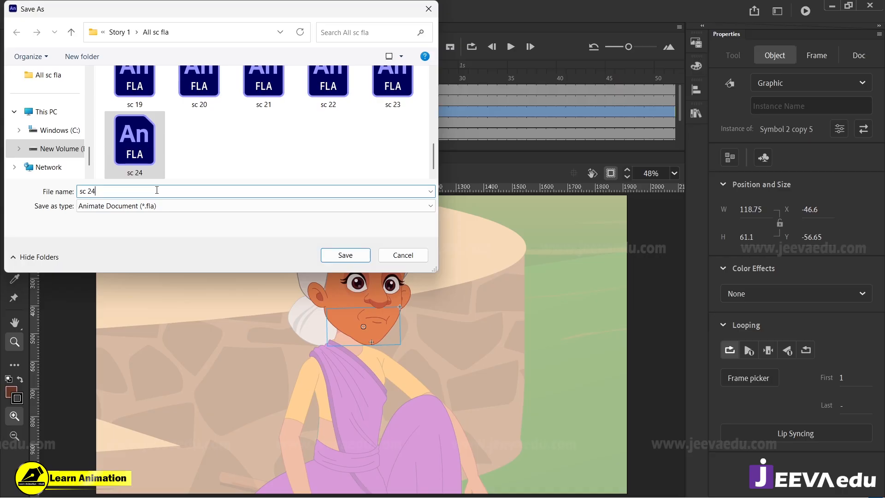
key(BackSpace)
text(5)
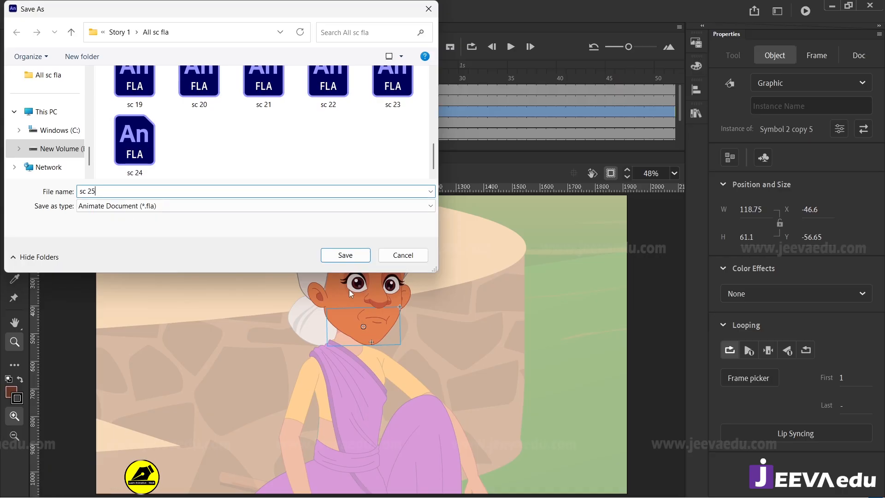
click(353, 258)
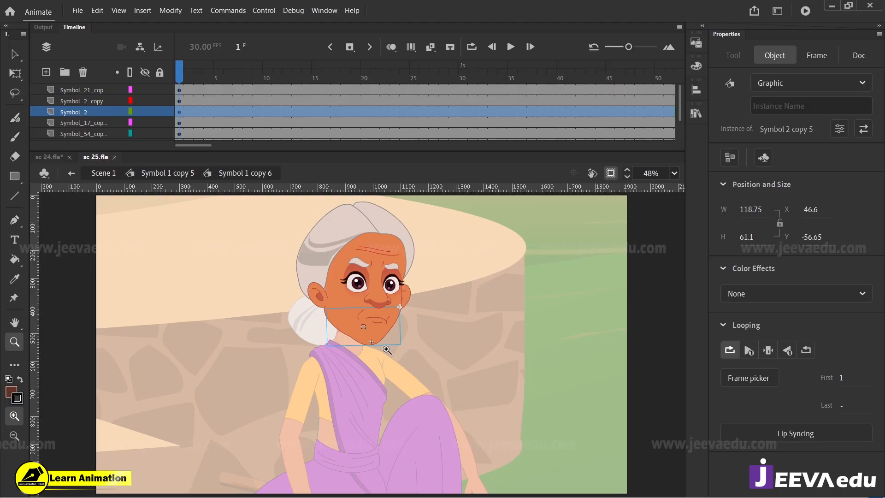
- Inside the old woman's mouth symbol, Symbol 2 copy 5, delete the Layer_2 audio layer and paste the copied audio layer
click(363, 330)
click(369, 325)
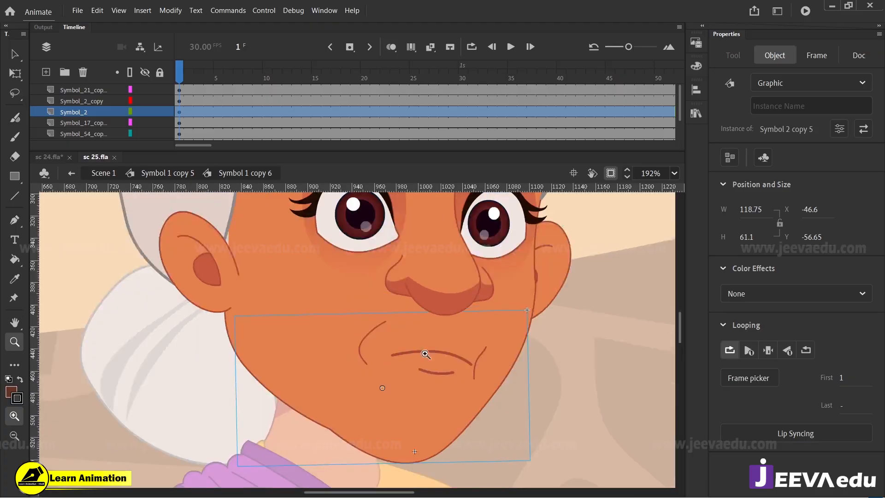
key(v)
double_click(426, 355)
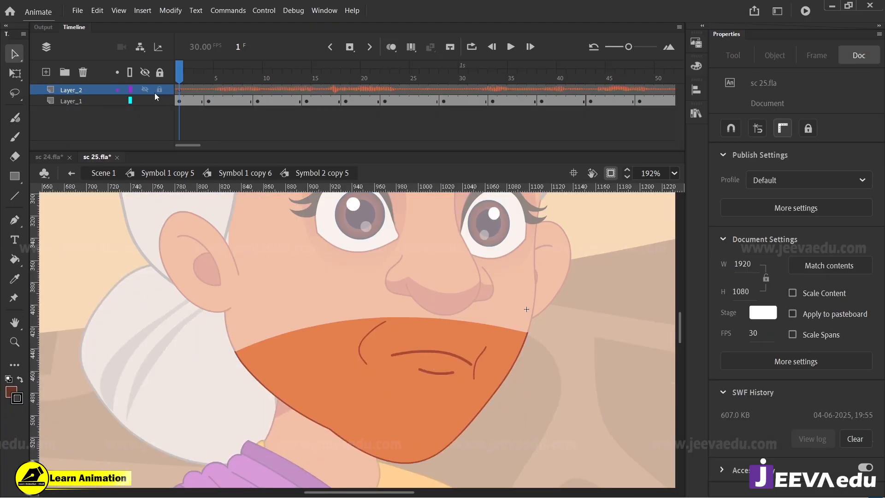
click(96, 90)
right_click(97, 90)
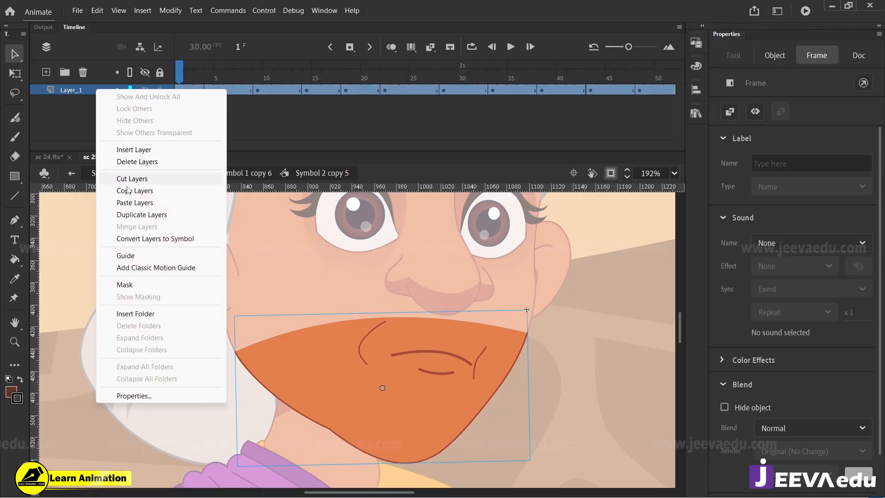
click(136, 202)
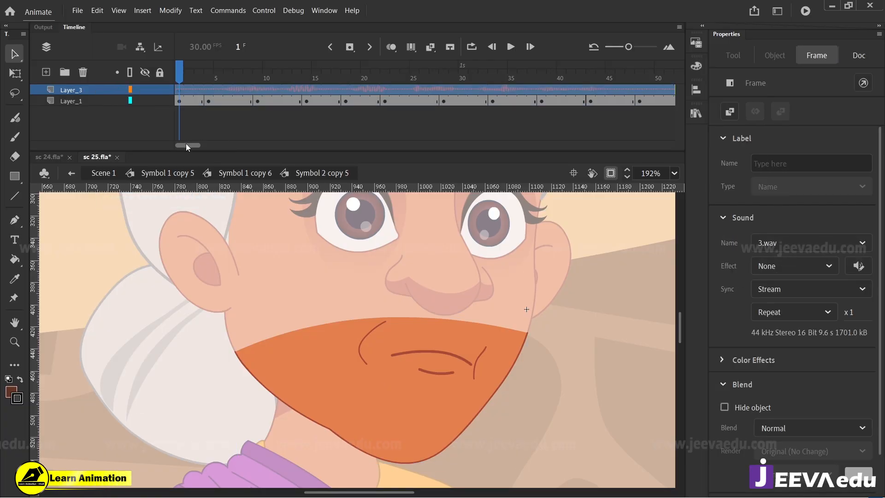
- Split the 3.wav audio on Layer_3 at frame 200, remove the portion before it, and unhide the layer
drag(186, 143, 282, 145)
click(233, 92)
drag(234, 93, 1, 98)
click(217, 101)
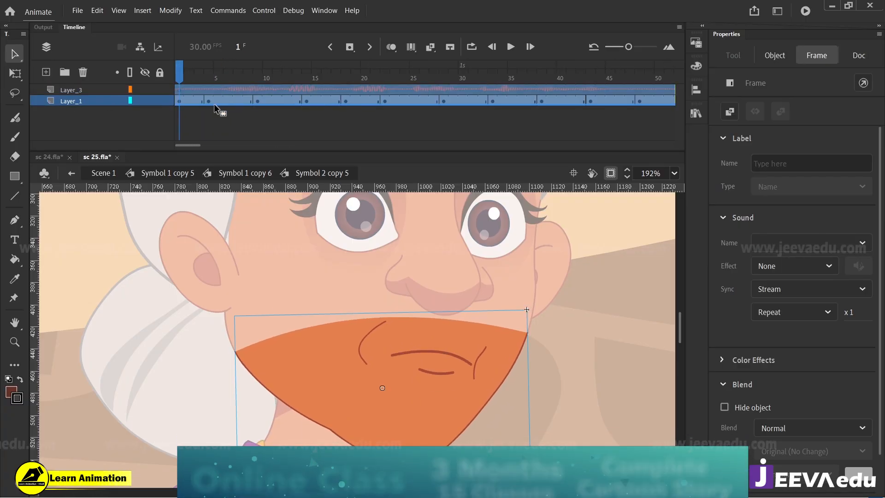
key(Return)
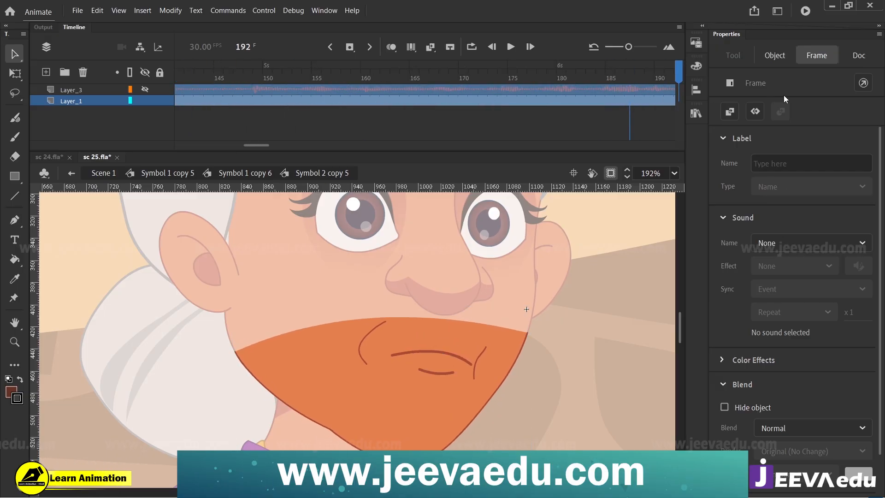
click(267, 92)
click(268, 89)
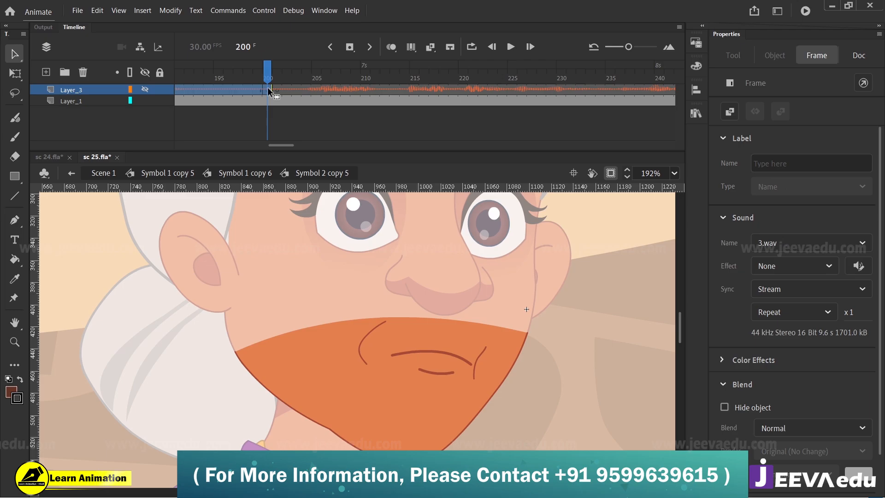
right_click(268, 89)
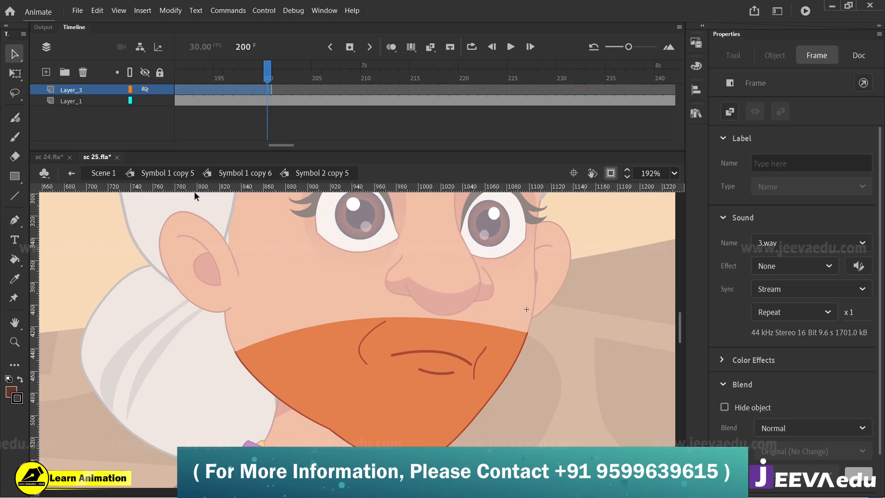
drag(279, 145, 194, 146)
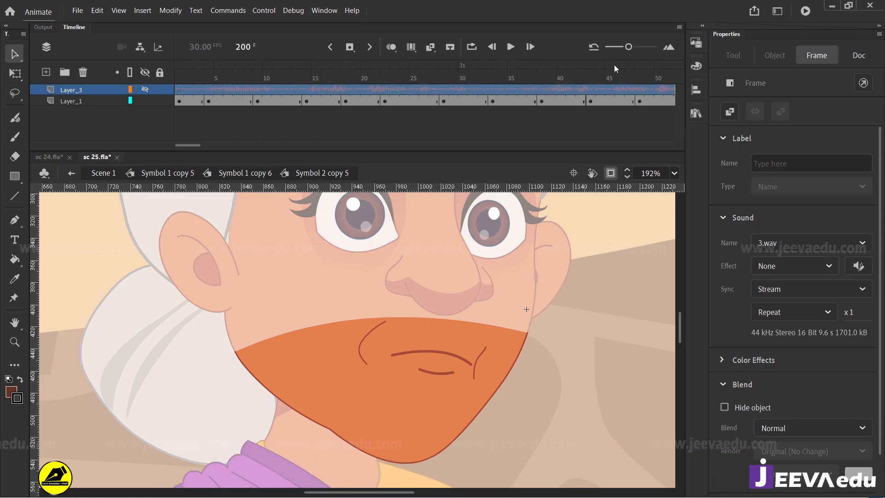
click(182, 71)
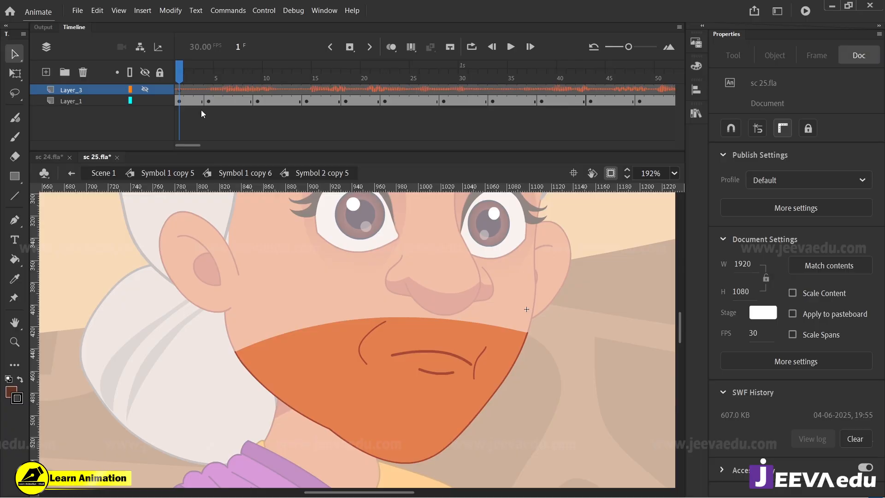
click(152, 91)
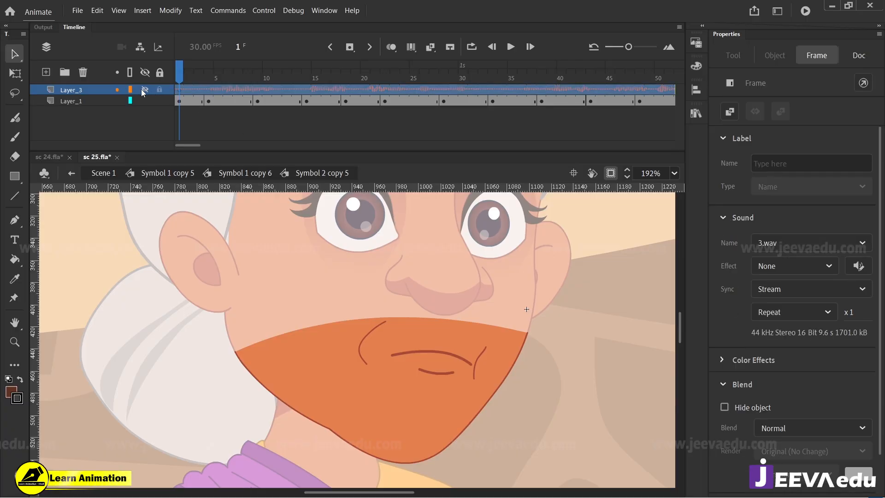
- Play the old woman's mouth animation from frame 1 to check its lip sync against the trimmed audio
click(179, 118)
key(Return)
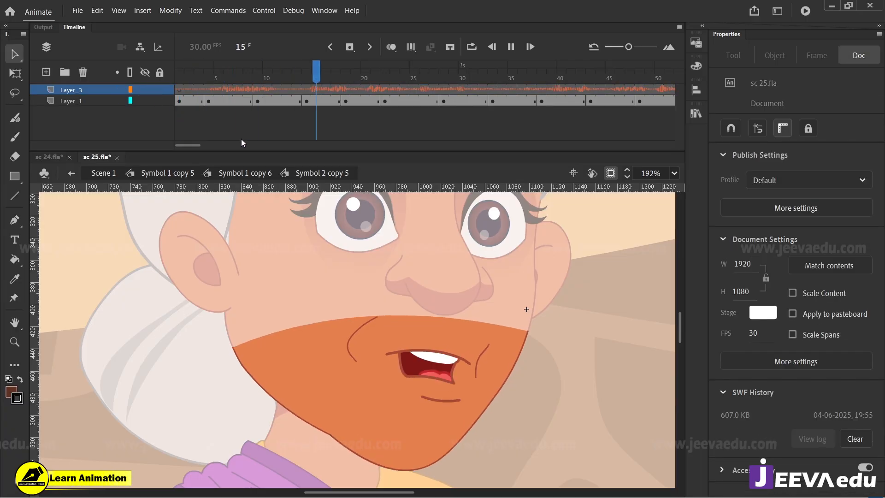
key(Return)
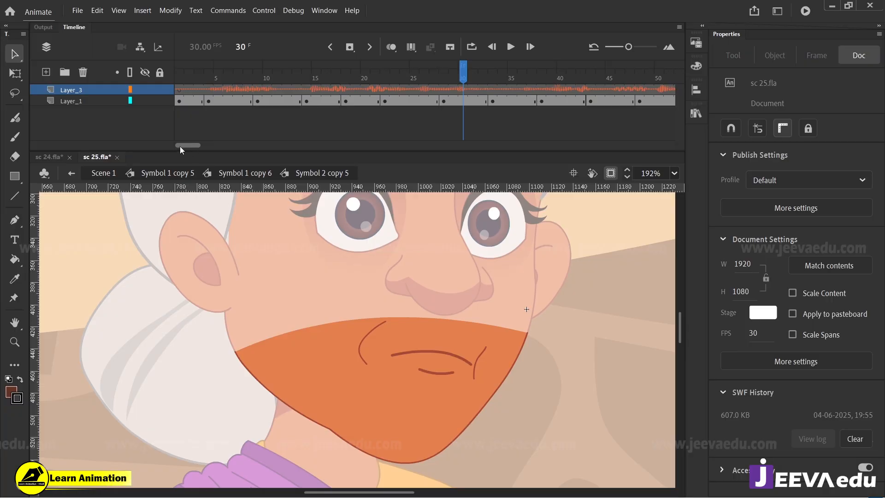
drag(289, 71, 178, 89)
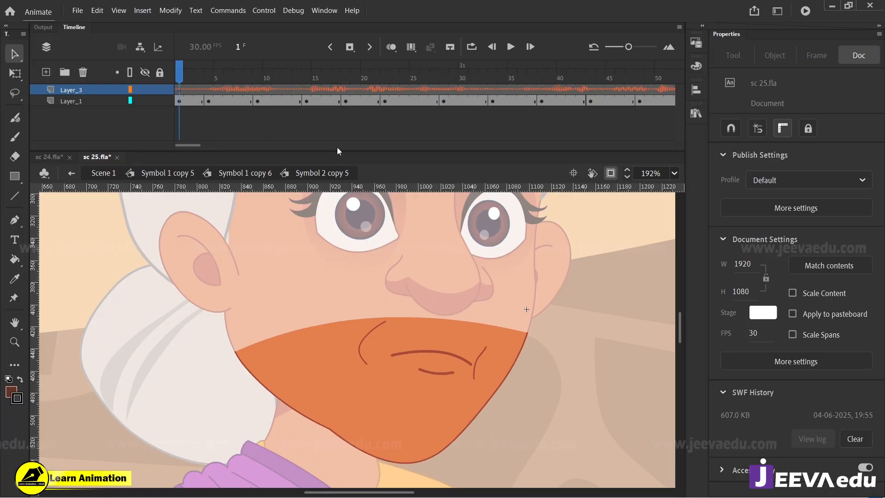
key(Return)
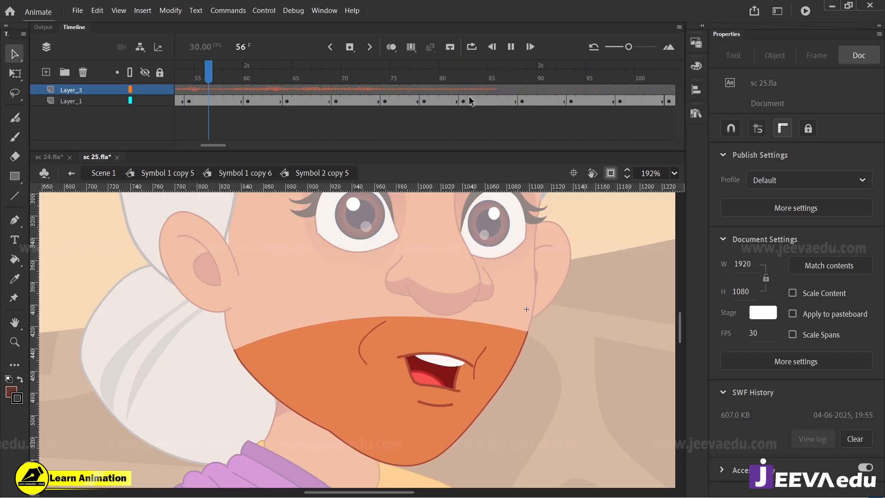
drag(346, 75, 178, 96)
key(Return)
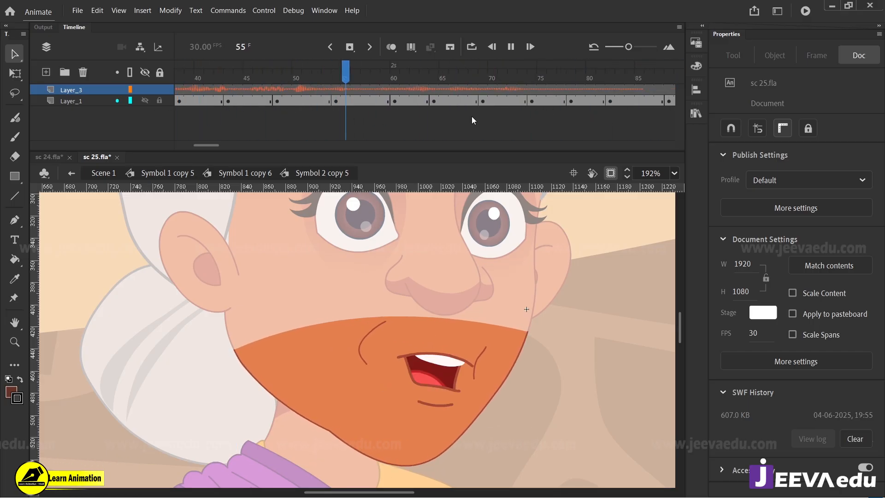
key(Return)
- Change the mouth shape in Layer_1's frame 64 keyframe to pose 5 with the Frame Picker
click(425, 101)
click(432, 101)
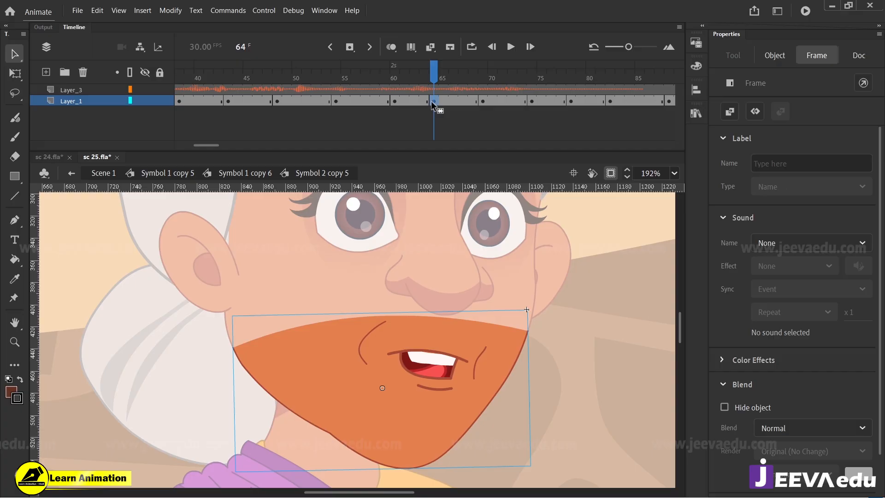
click(433, 343)
click(748, 378)
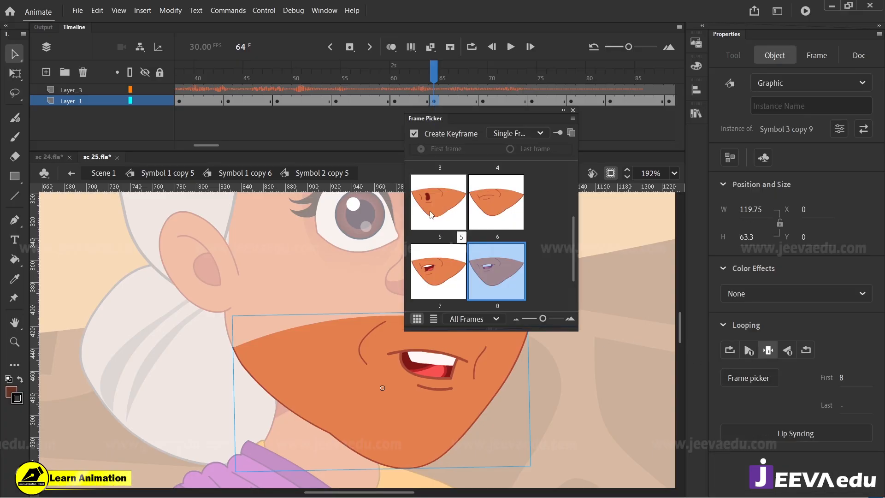
click(431, 214)
click(573, 110)
- Extend the frame 64 mouth pose on Layer_1 by two frames and play back the change
click(448, 105)
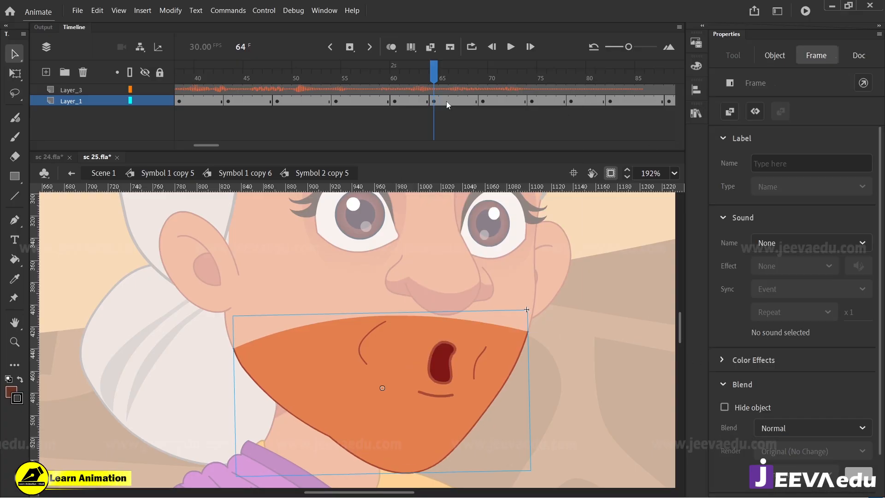
click(445, 101)
key(F5)
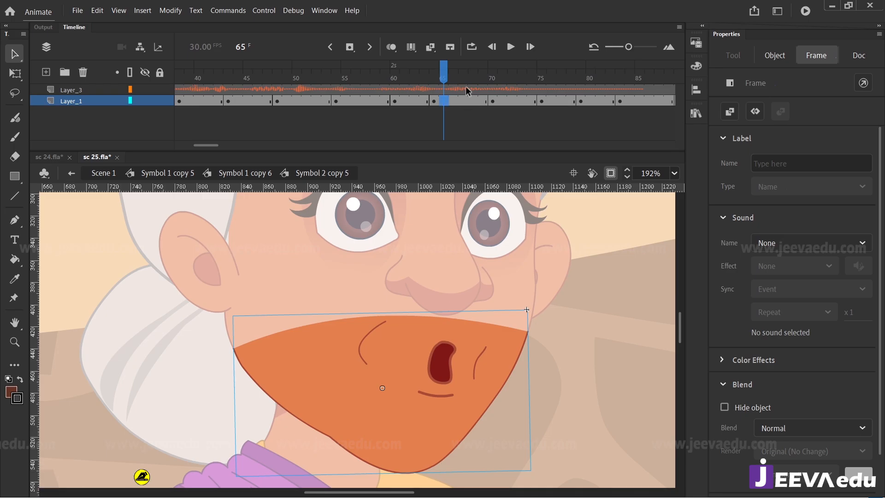
key(F5)
drag(444, 76, 326, 102)
key(Return)
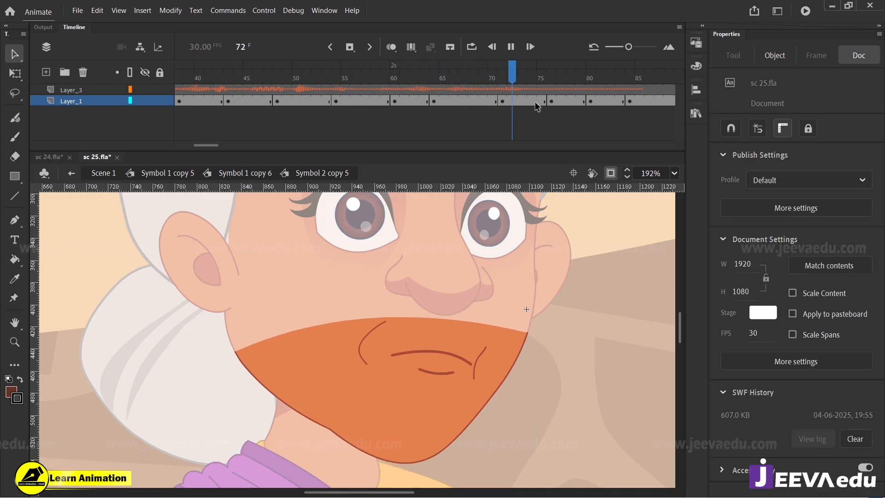
- Clear the Layer_1 keyframes that follow the one at frame 71 and remove all frames after 83 on both layers
drag(535, 102, 595, 98)
right_click(595, 99)
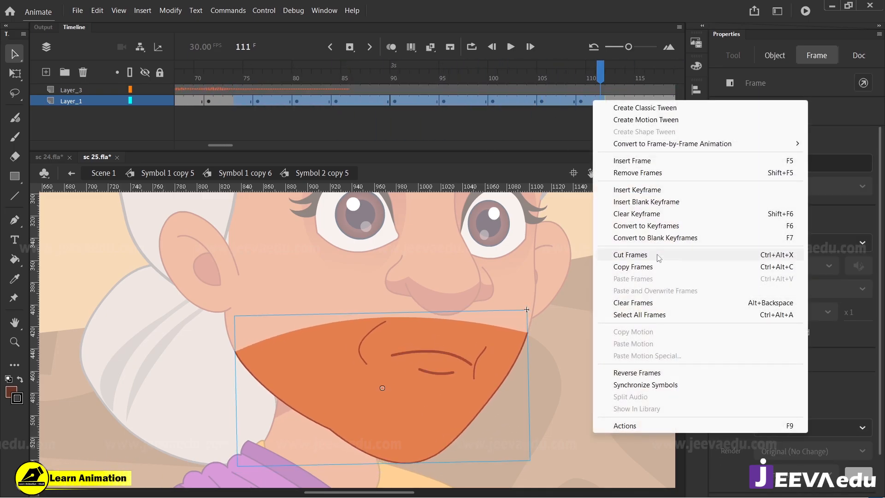
click(627, 214)
drag(339, 101, 617, 123)
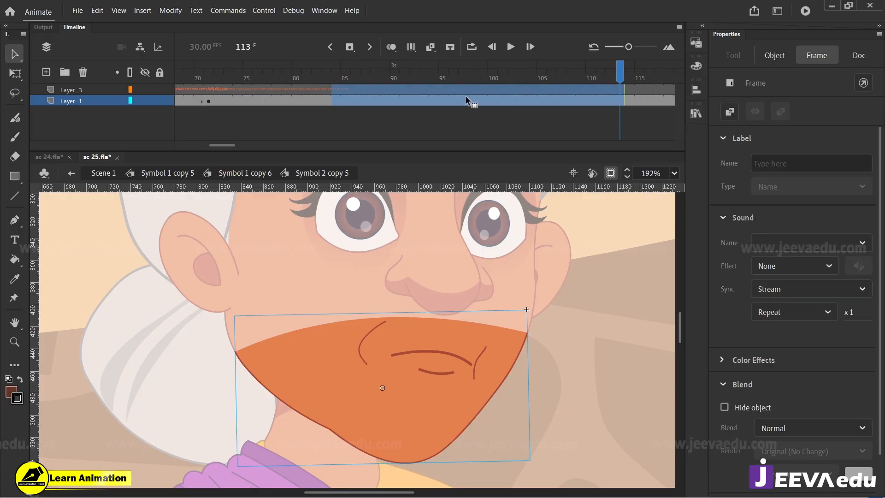
key(shift+F5)
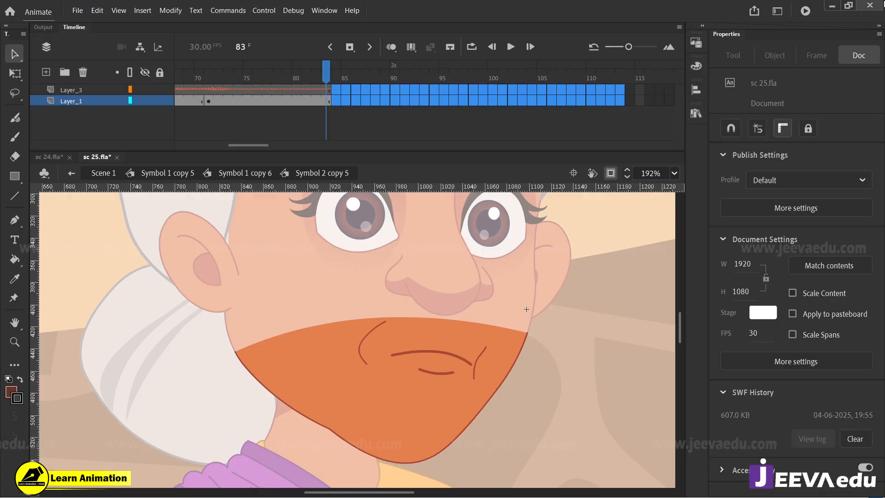
- Copy the Layer_3 audio layer from the mouth symbol and return to Scene 1
drag(269, 145, 175, 159)
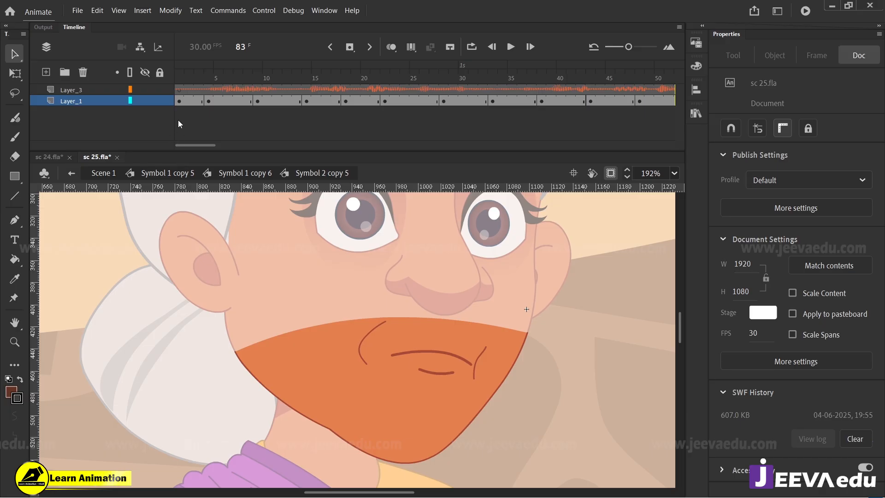
click(254, 178)
double_click(366, 359)
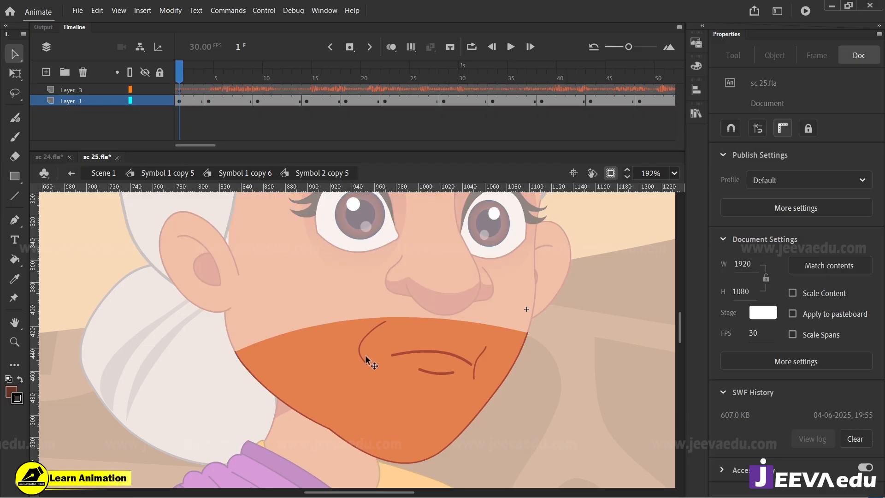
right_click(99, 89)
click(155, 191)
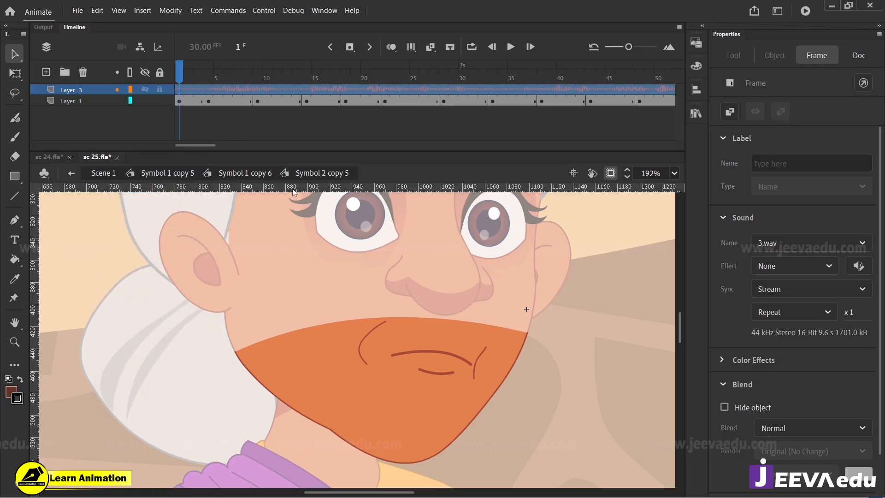
right_click(94, 88)
click(134, 189)
click(107, 174)
- Fit the stage in view, delete the old Layer_2 audio layer in Scene 1, and paste the copied Layer_3 above Symbol_8
click(389, 326)
key(z)
alt+click(389, 344)
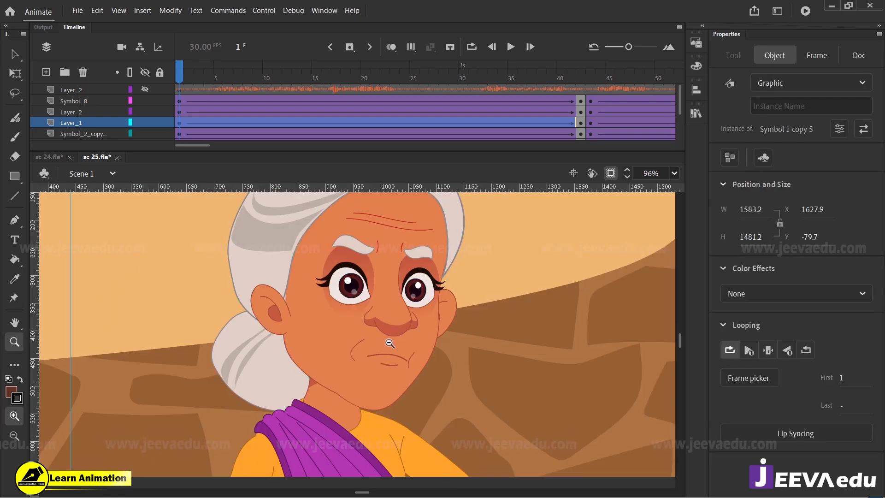
alt+click(393, 344)
drag(415, 339, 436, 315)
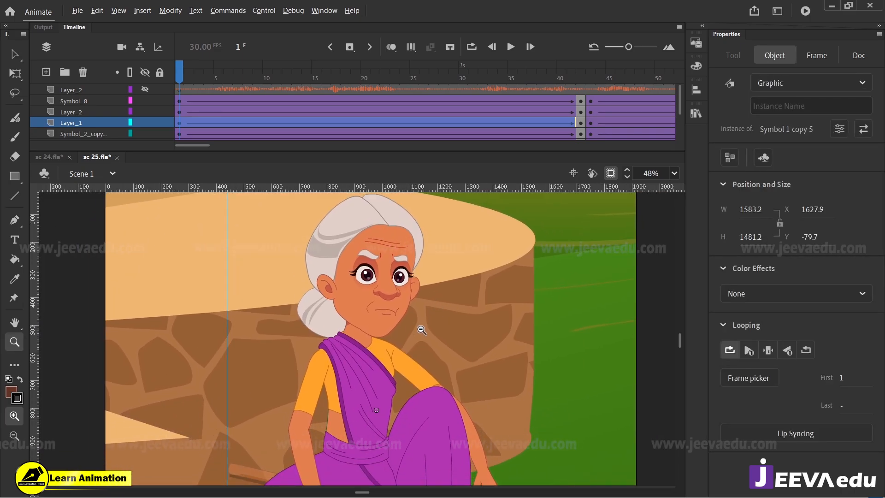
alt+click(421, 330)
drag(175, 258, 485, 436)
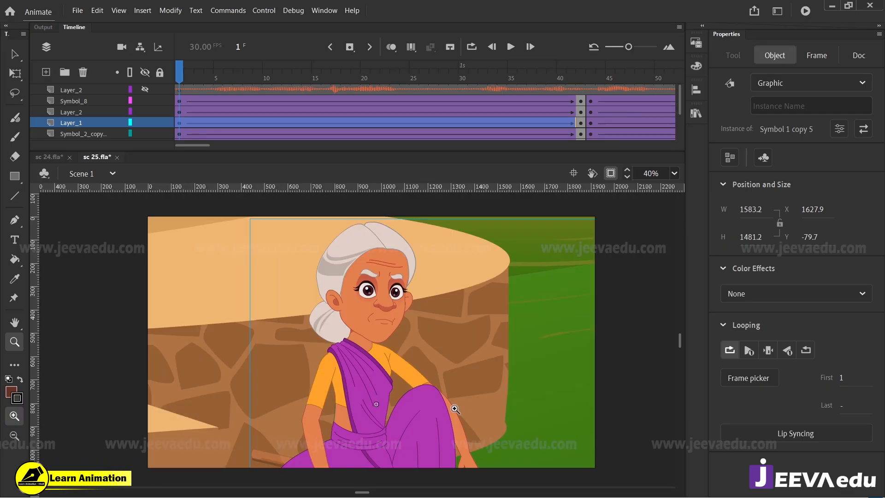
click(85, 89)
click(86, 74)
right_click(88, 86)
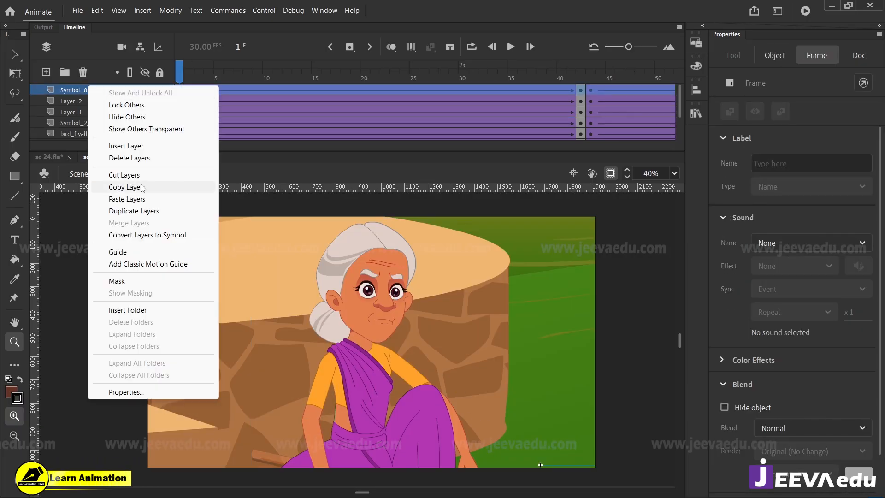
click(133, 199)
- Check the wide shot at frame 43, then return to frame 1 and hide the Symbol_6 background layer
mouse_move(203, 145)
mouse_down()
mouse_move(237, 145)
mouse_move(198, 145)
mouse_up()
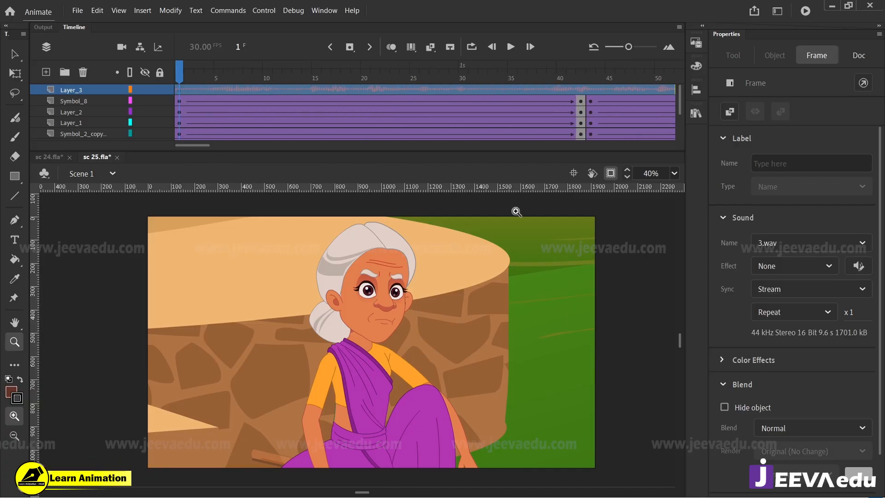
click(593, 99)
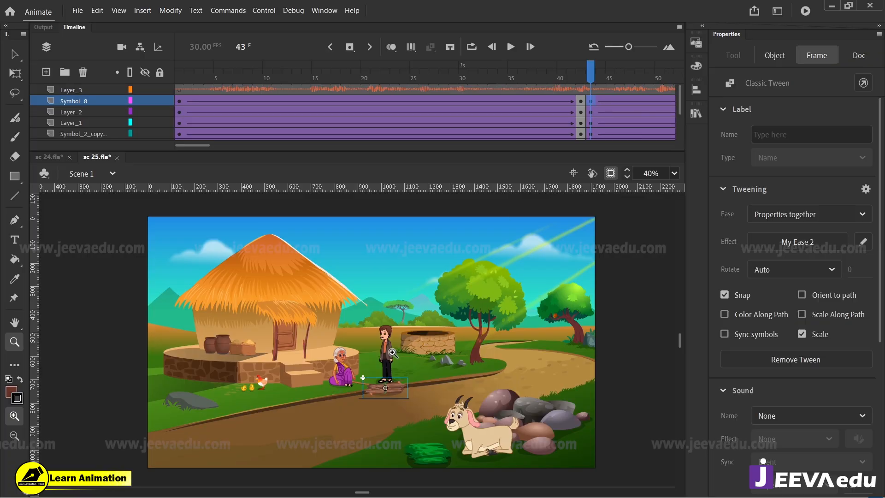
drag(138, 206, 601, 476)
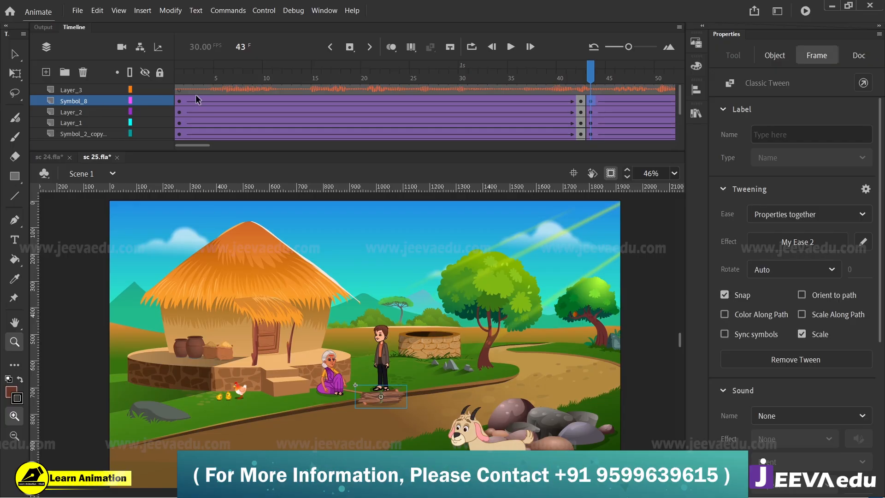
click(181, 90)
scroll(158, 124, down, 5)
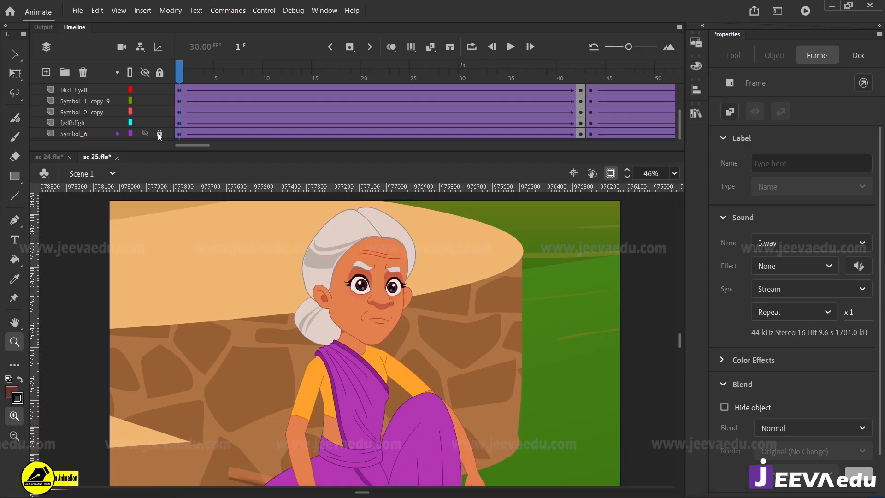
click(146, 134)
scroll(197, 115, up, 5)
- Play the main scene from frame 1 to check both shots against the new dialogue audio
key(Return)
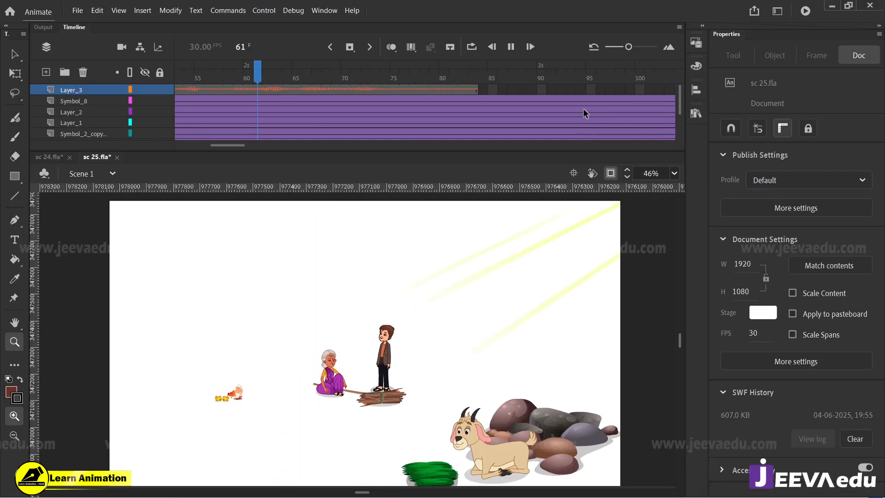
key(Return)
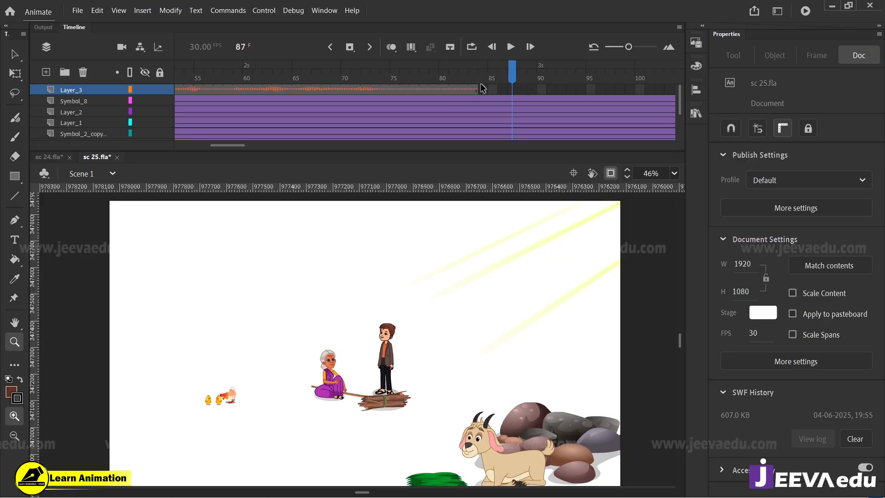
drag(493, 76, 53, 178)
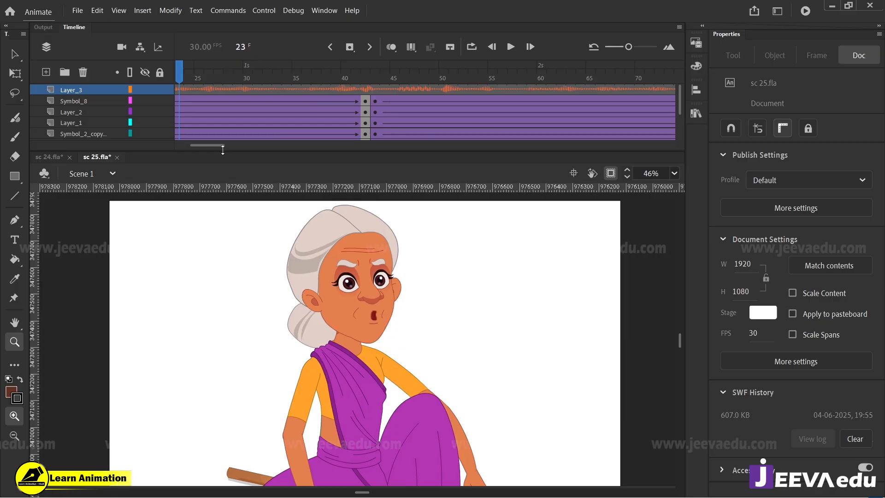
drag(218, 149, 193, 148)
drag(307, 77, 189, 110)
key(Return)
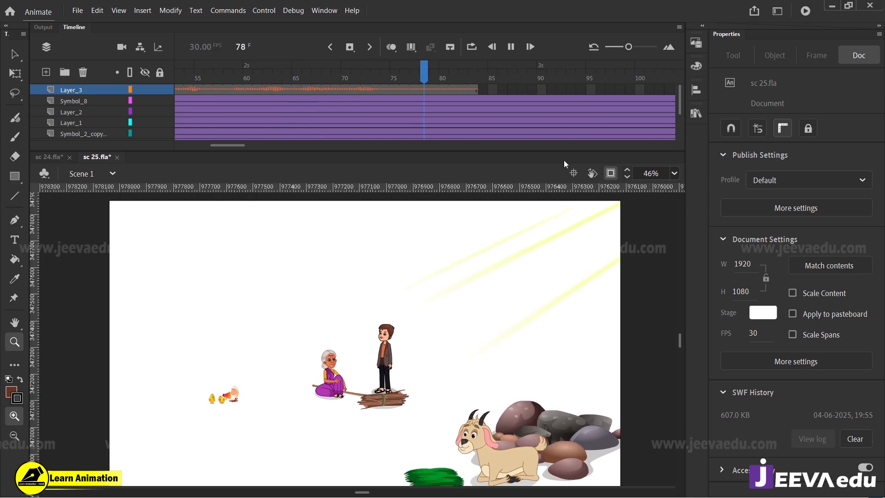
- Stop playback, add keyframes at frame 83 on all artwork layers where the dialogue ends, and remove the frames beyond frame 83
key(Return)
drag(555, 81, 479, 100)
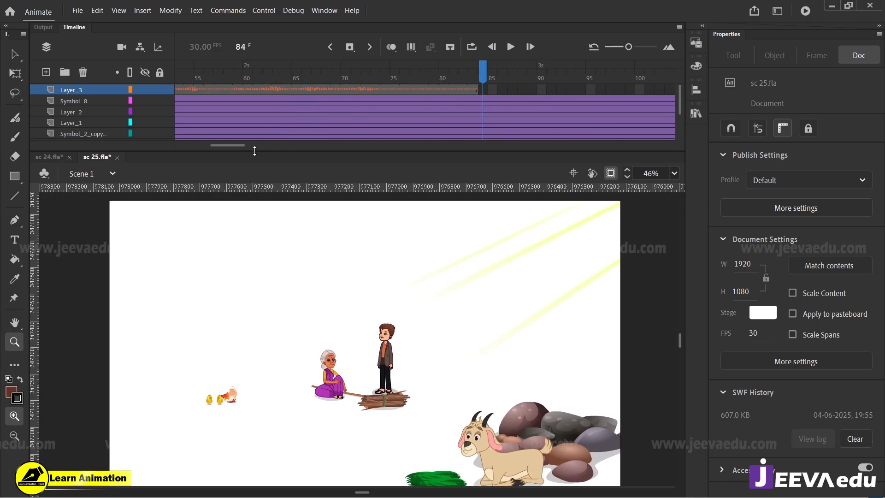
mouse_move(235, 145)
mouse_down()
mouse_move(223, 146)
mouse_move(234, 145)
mouse_up()
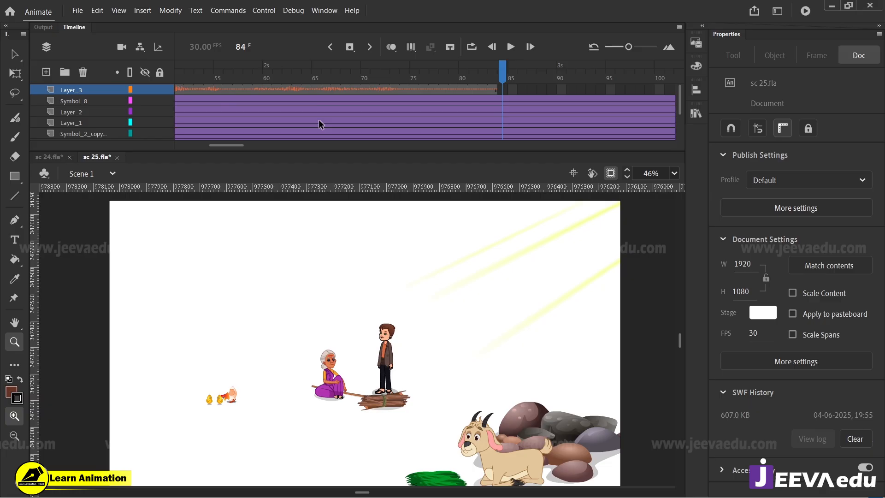
drag(504, 103, 400, 101)
click(520, 89)
key(F6)
scroll(512, 94, up, 3)
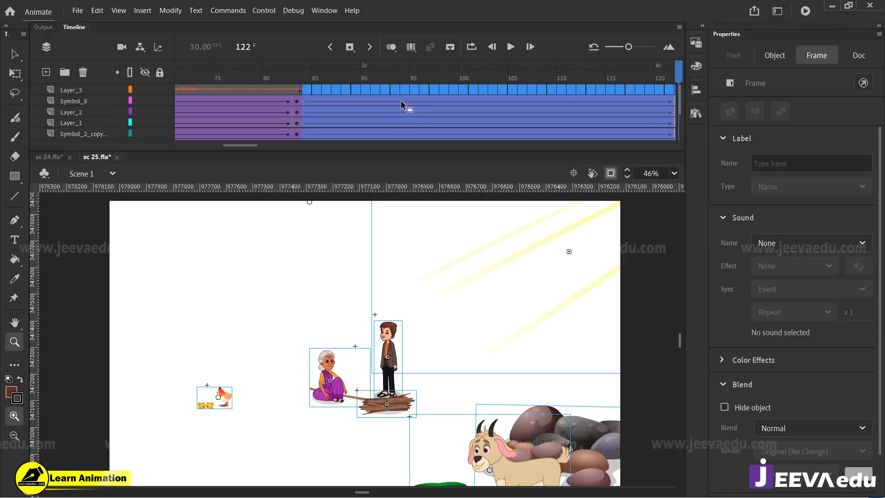
key(shift+F5)
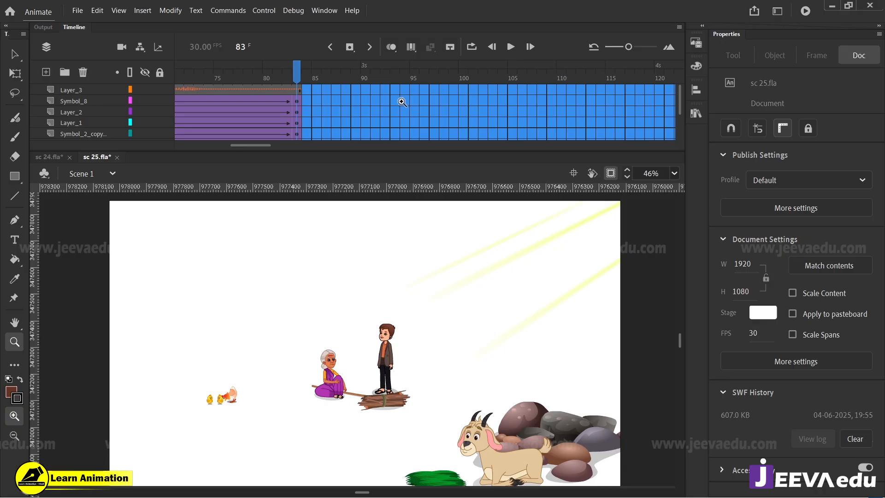
- Show the hidden Symbol_6 background layer again, keeping the fgdfhffgh light-ray layer visible
scroll(154, 120, down, 3)
click(155, 134)
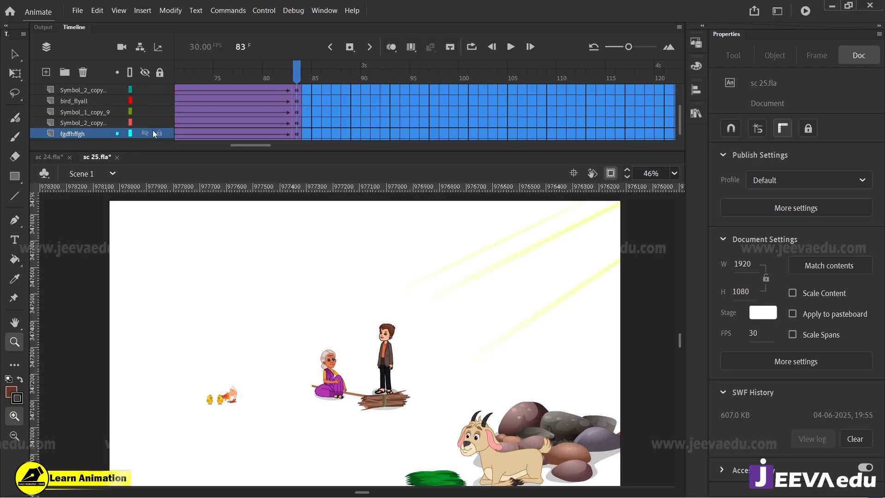
click(146, 133)
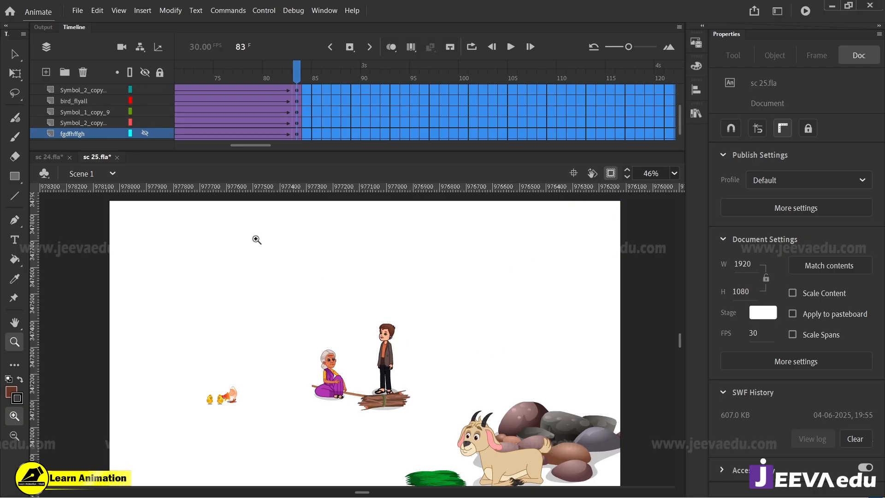
click(145, 134)
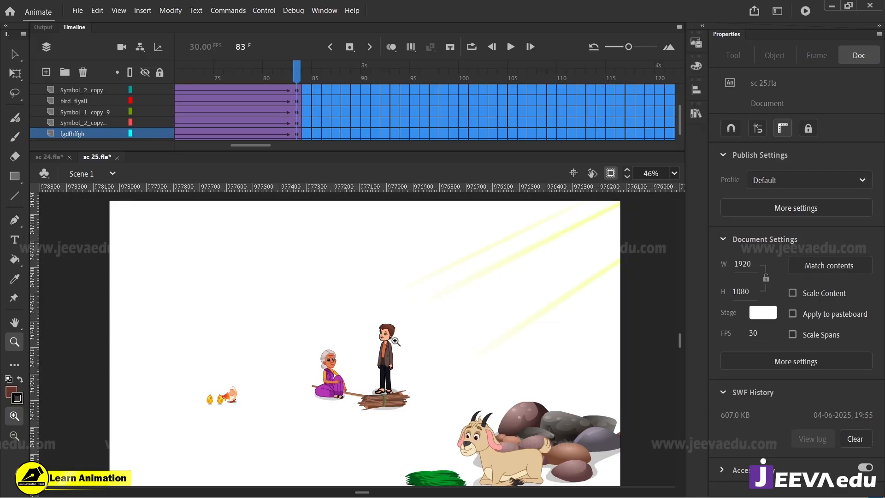
click(334, 349)
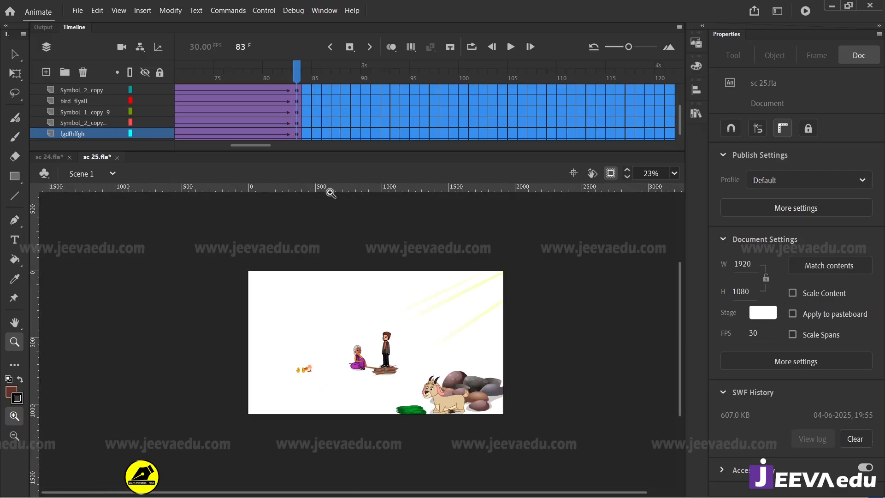
scroll(291, 105, down, 1)
click(144, 134)
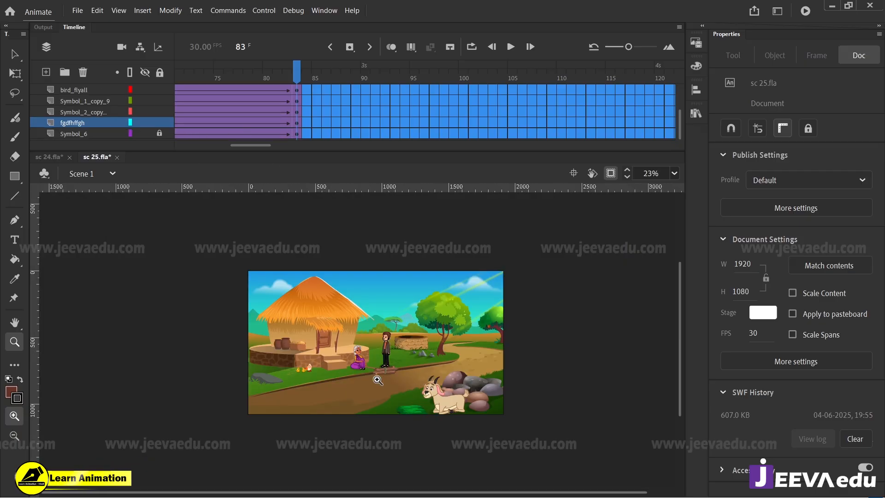
- Inspect the boy and the old woman up close against the background at frame 83
click(333, 330)
click(333, 330)
click(333, 330)
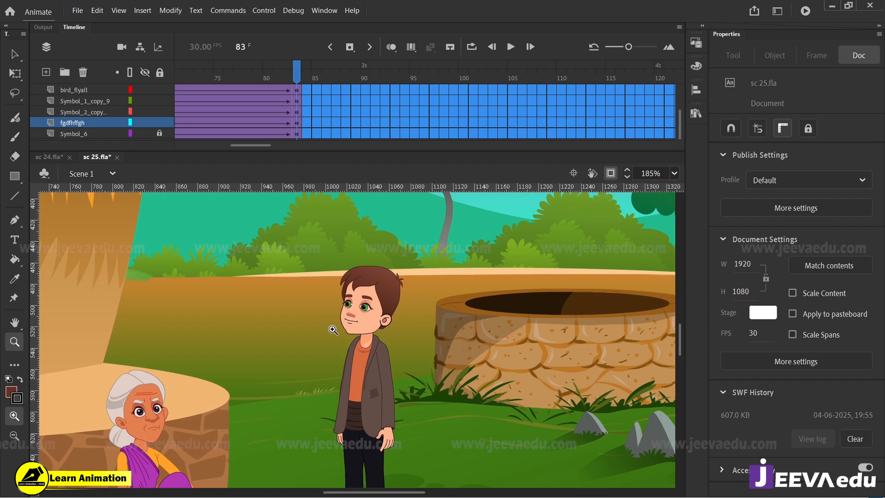
click(368, 313)
alt+click(317, 355)
alt+click(317, 356)
alt+click(319, 369)
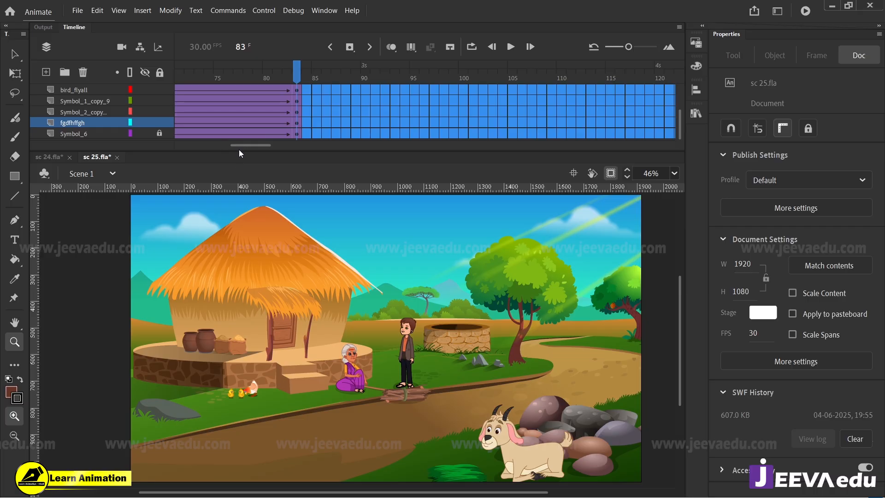
- Hide the Layer_3 audio layer and play the wide shot from frame 43 to the end of the scene
drag(237, 145, 173, 112)
scroll(173, 112, up, 3)
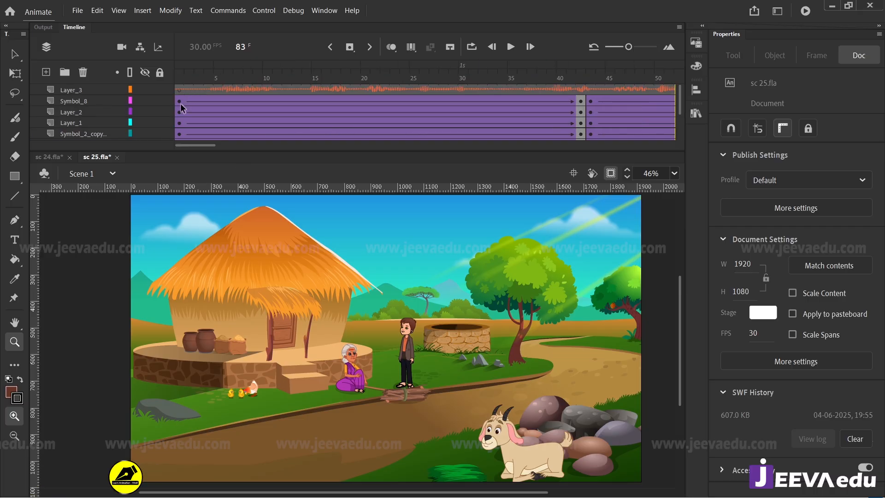
click(180, 105)
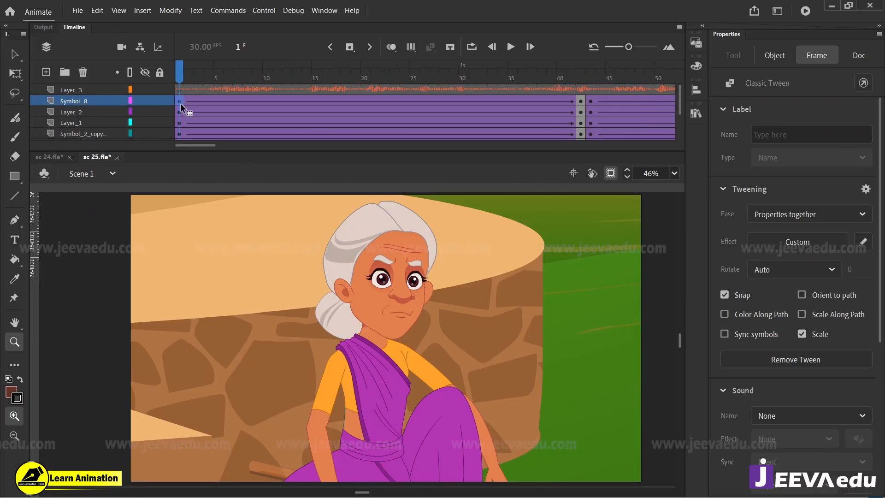
click(591, 103)
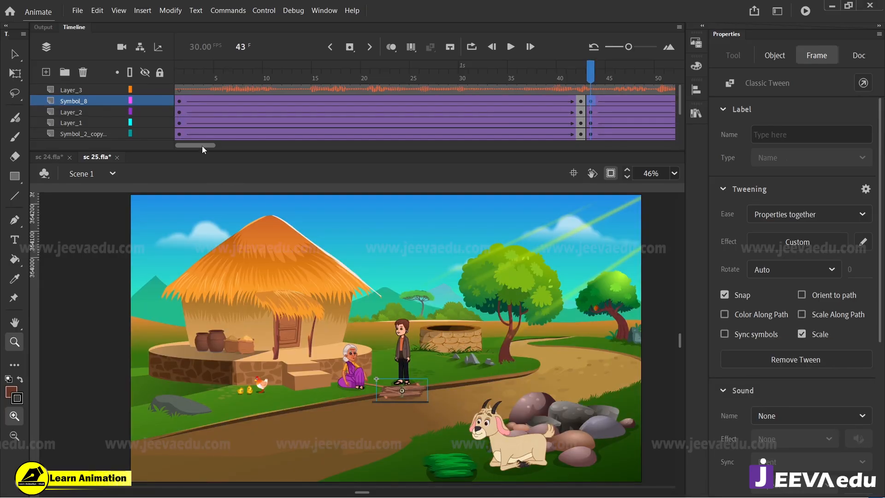
drag(202, 144, 236, 143)
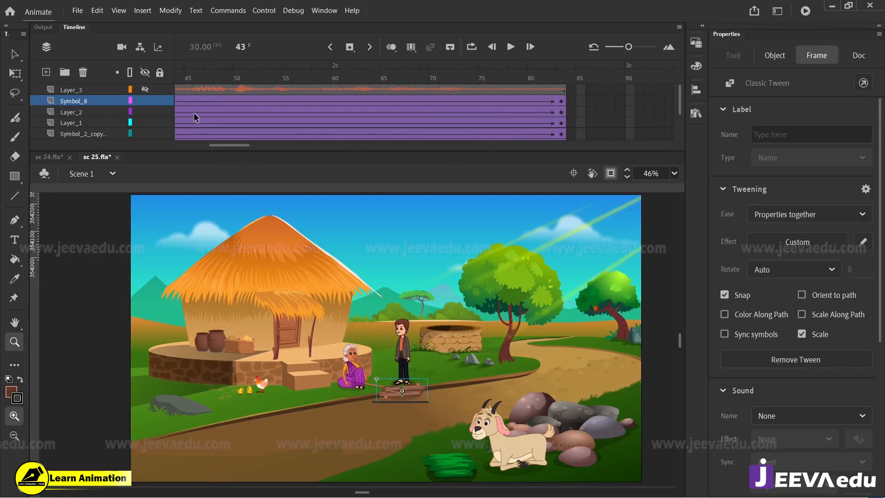
key(Return)
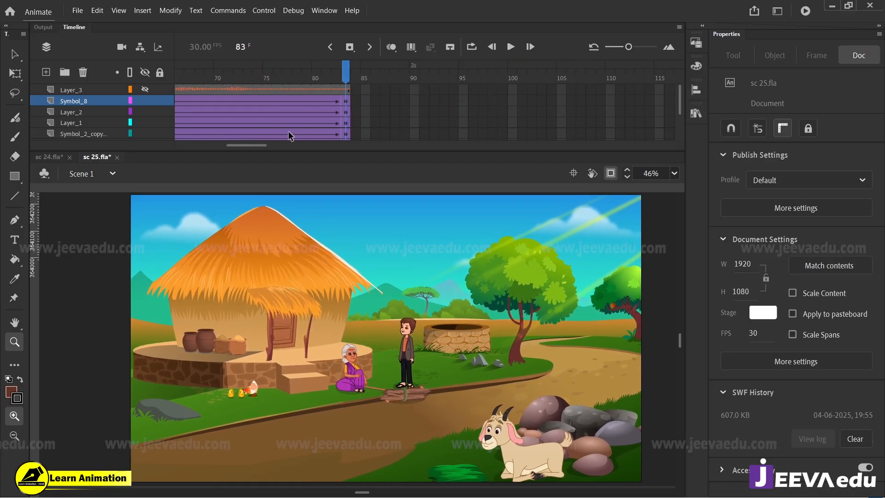
- Export the entire movie as the 1920 × 1080 H.264 video sc 25.mp4 in the all mp4 sc folder
click(78, 10)
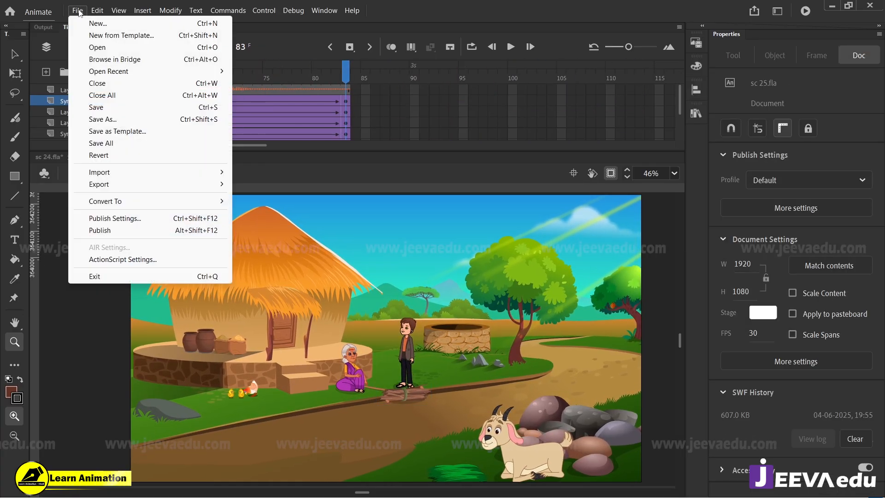
mouse_move(129, 184)
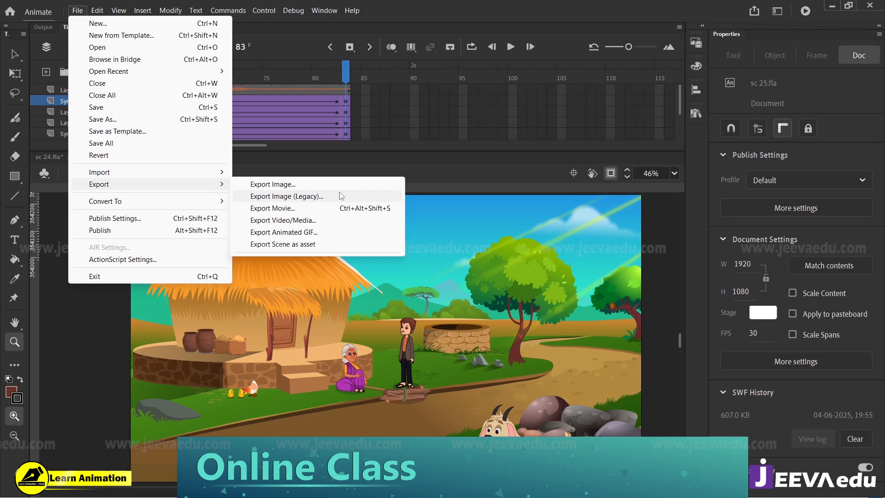
click(317, 220)
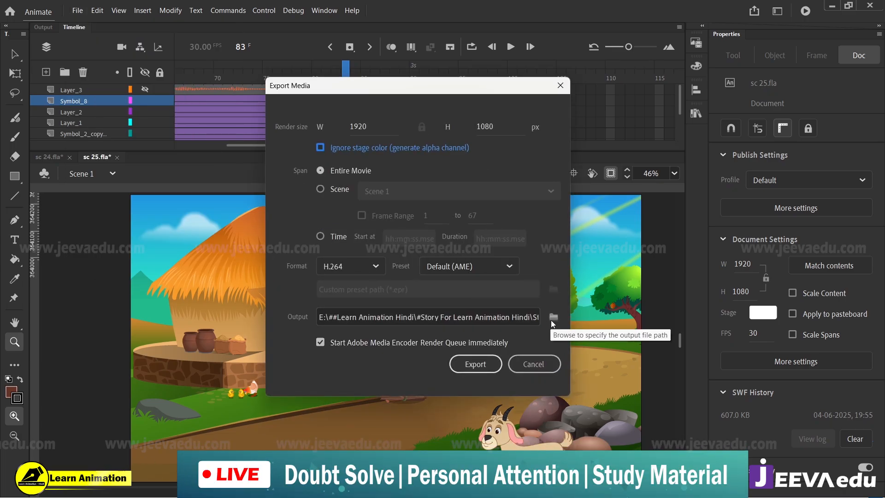
click(476, 363)
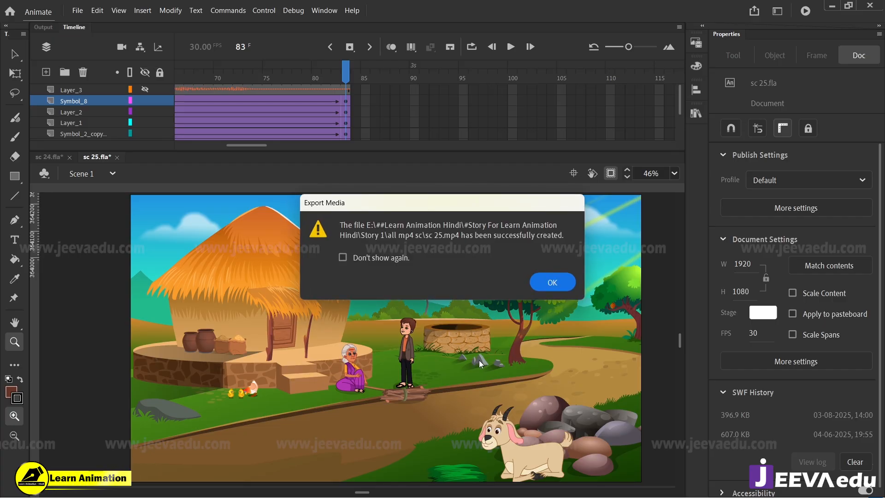
click(552, 283)
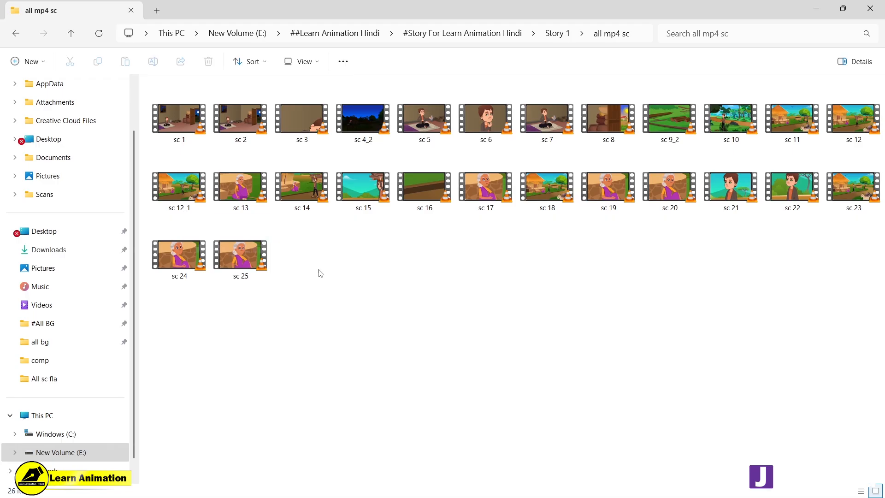
- In Premiere Pro, add the exported sc 24 and sc 25 videos to track V1 and close the gap after sc 23
drag(345, 259, 207, 306)
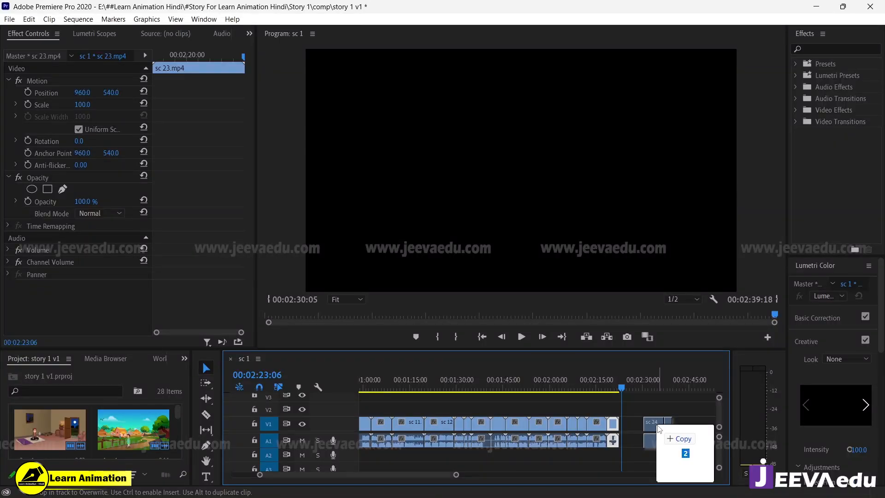
drag(658, 428, 661, 425)
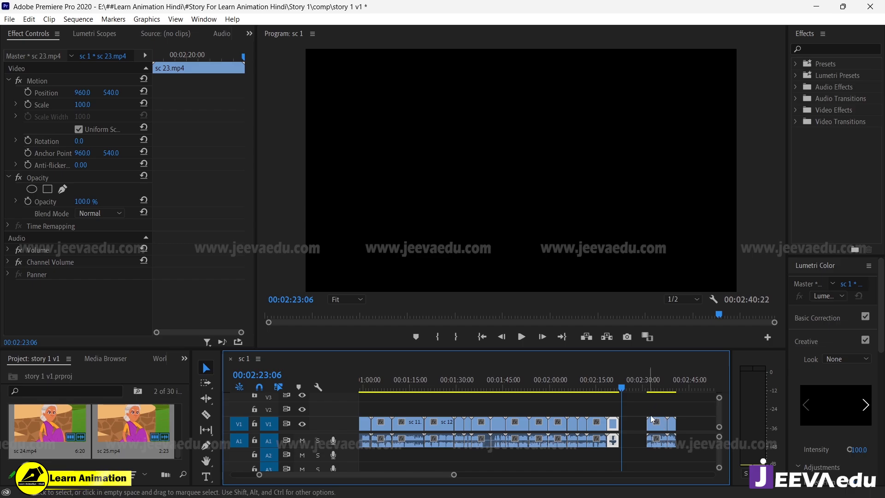
drag(454, 475, 444, 475)
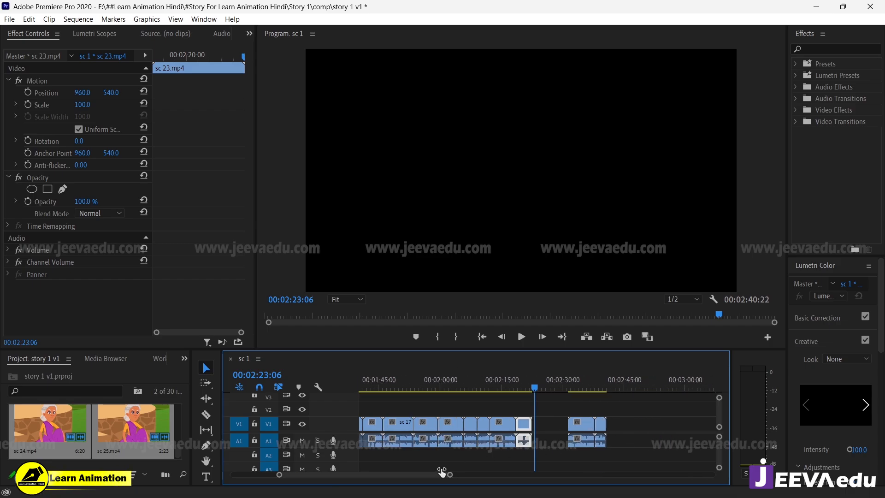
right_click(561, 428)
click(571, 431)
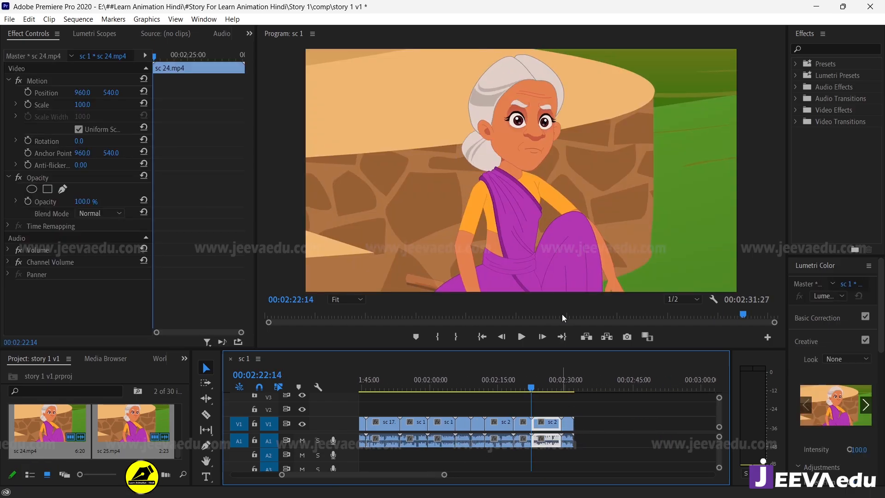
- Examine the cut between the sc 23 and sc 24 clips frame by frame
drag(444, 475, 413, 452)
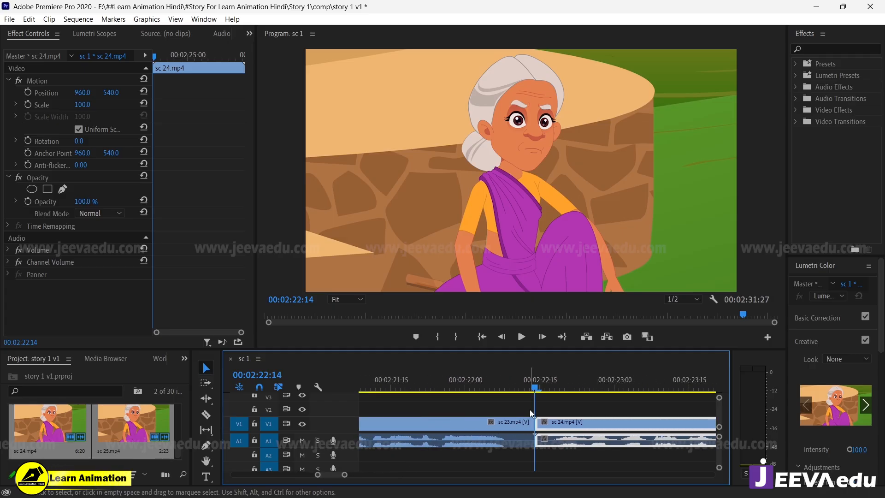
click(526, 387)
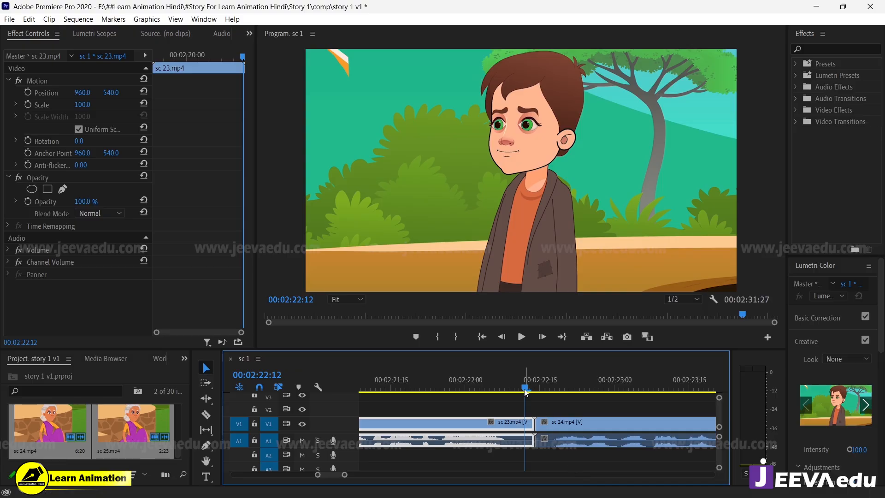
drag(529, 390, 539, 393)
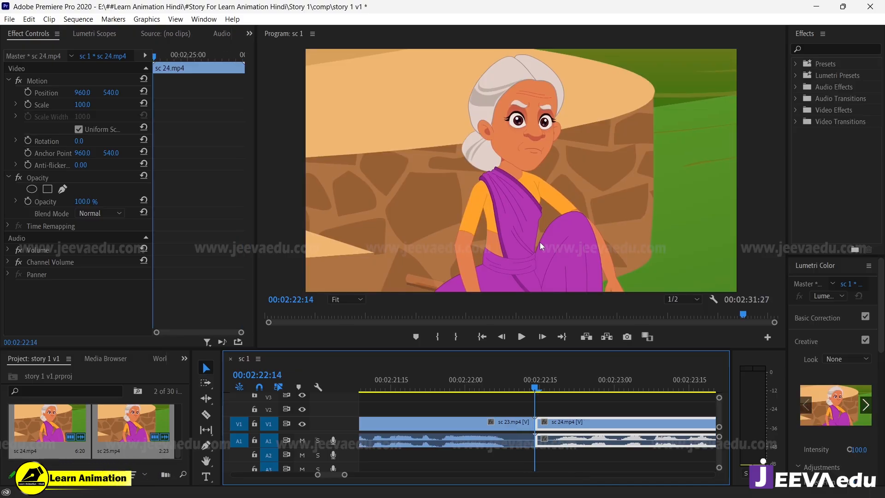
drag(541, 387, 532, 387)
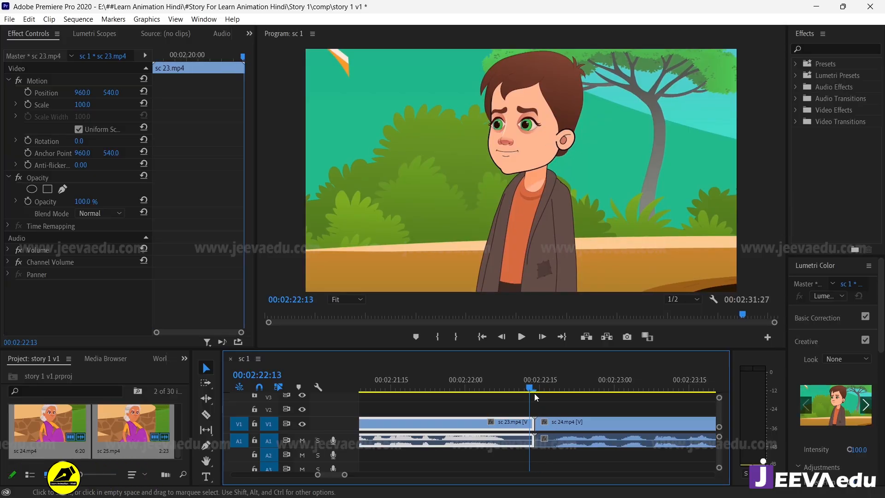
drag(536, 397, 471, 404)
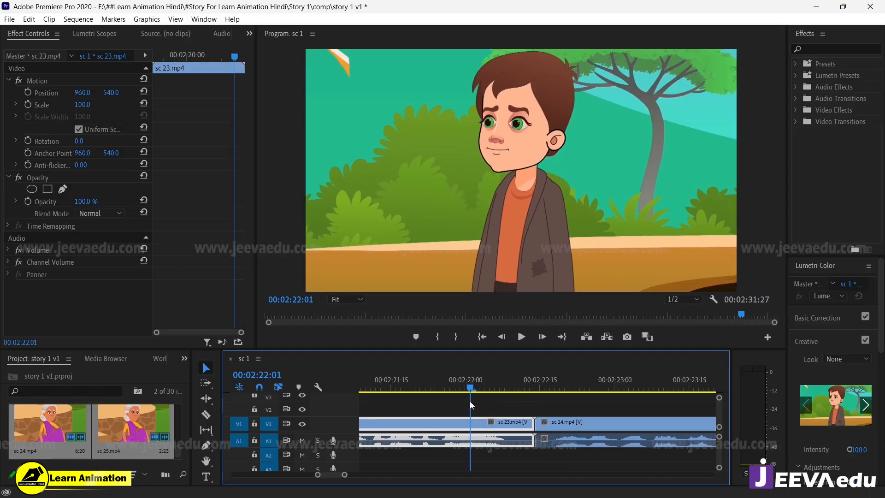
- Play the sequence from the sc 21 clip through sc 25 in an enlarged preview to check how the scenes join
drag(344, 474, 376, 475)
drag(544, 397, 434, 400)
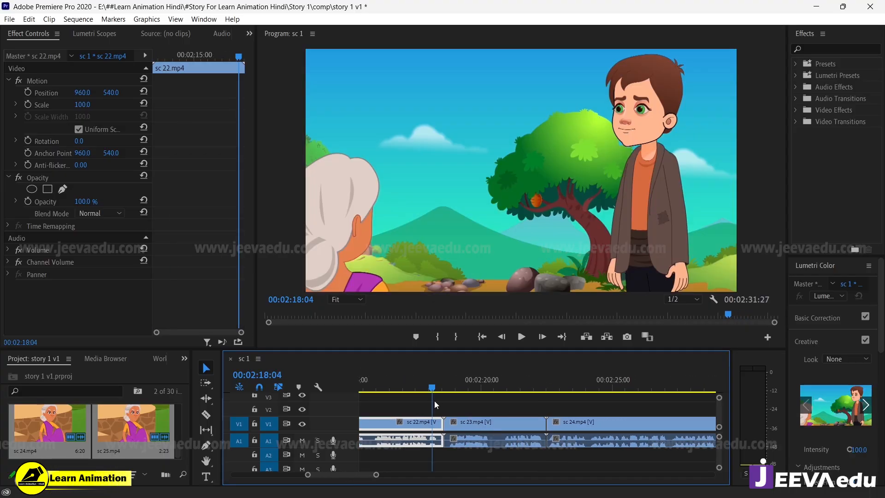
drag(376, 474, 385, 475)
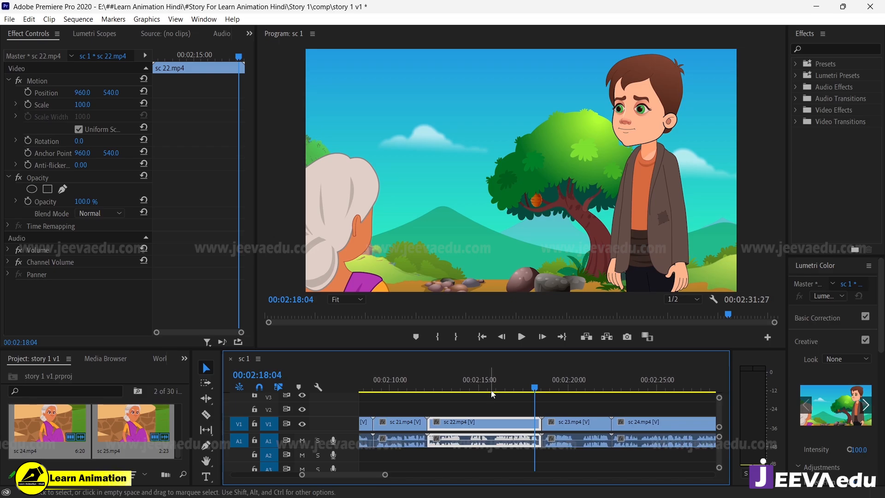
drag(492, 391, 424, 403)
key(space)
drag(530, 349, 530, 366)
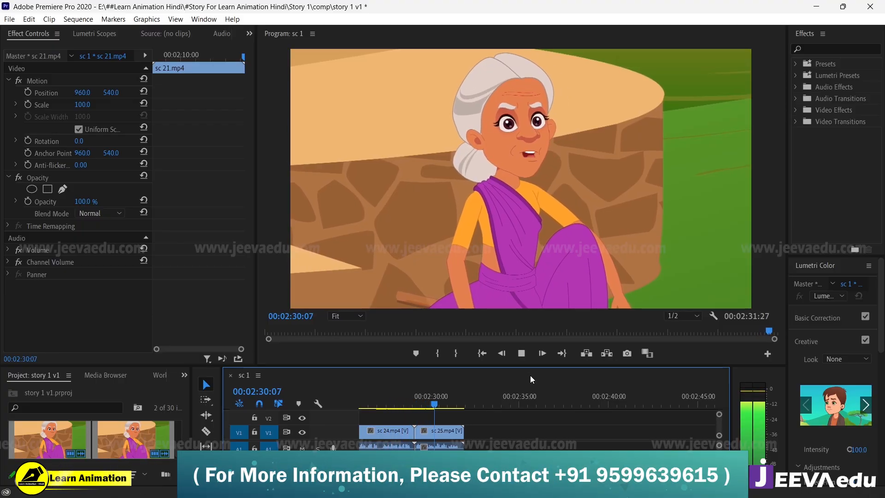
key(space)
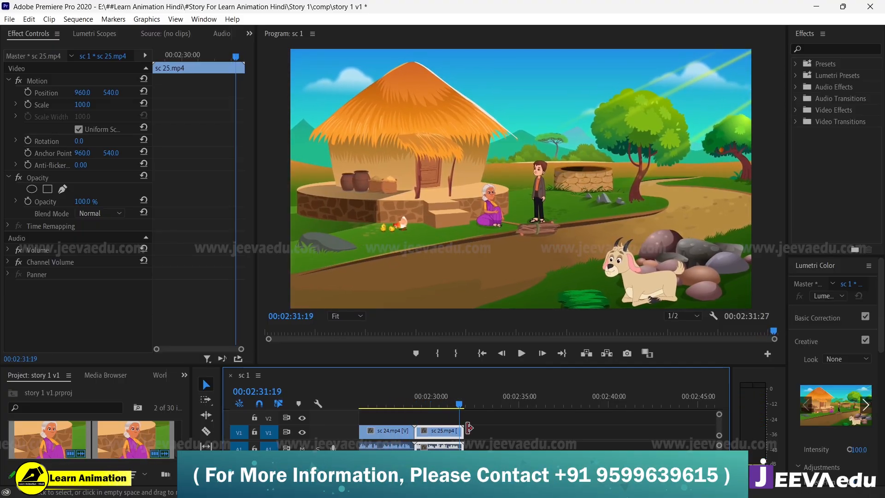
drag(395, 475, 458, 475)
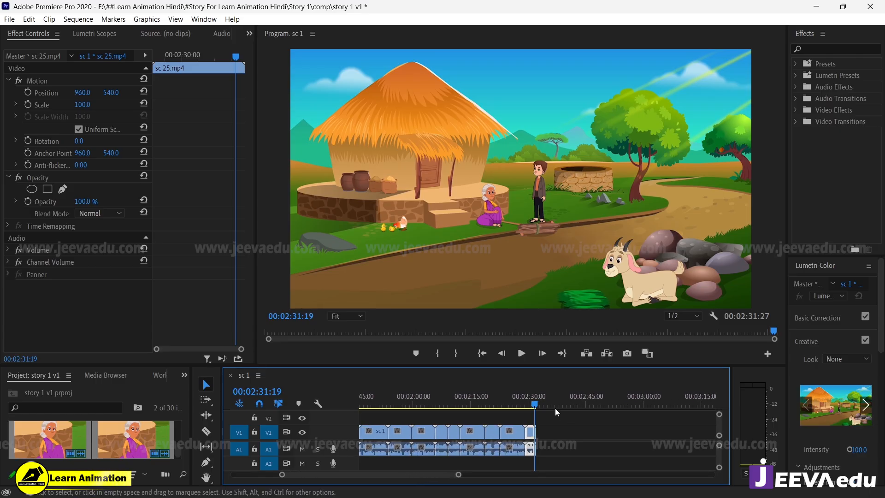
- Mute audio track A1 and play the sequence from the sc 17 clip into sc 18 to review the scenes without sound
drag(507, 403, 425, 418)
drag(458, 475, 439, 461)
drag(505, 408, 436, 411)
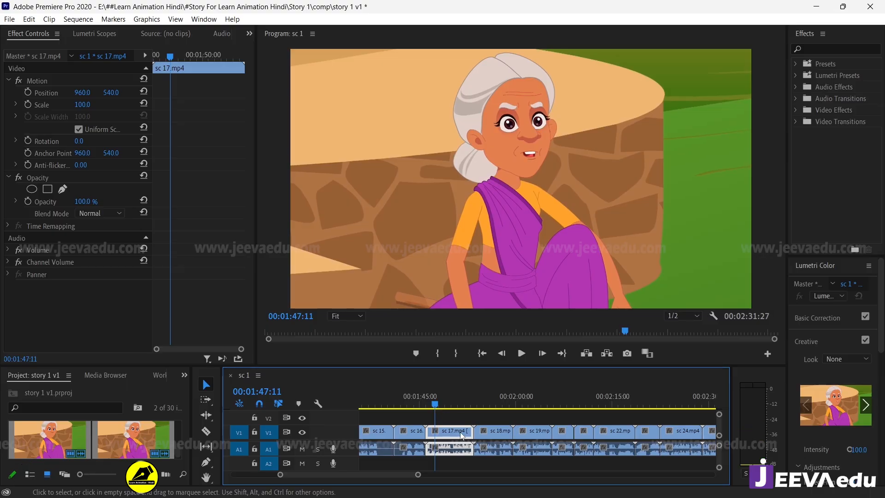
drag(417, 475, 390, 468)
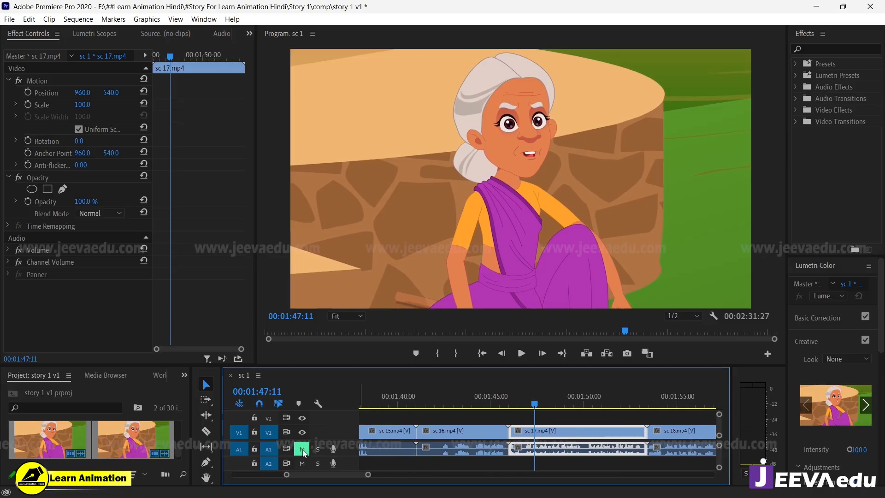
key(space)
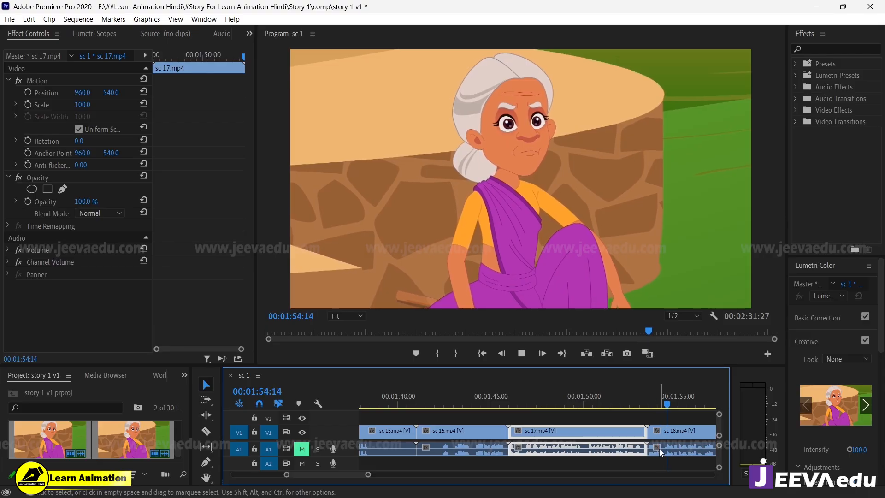
click(667, 447)
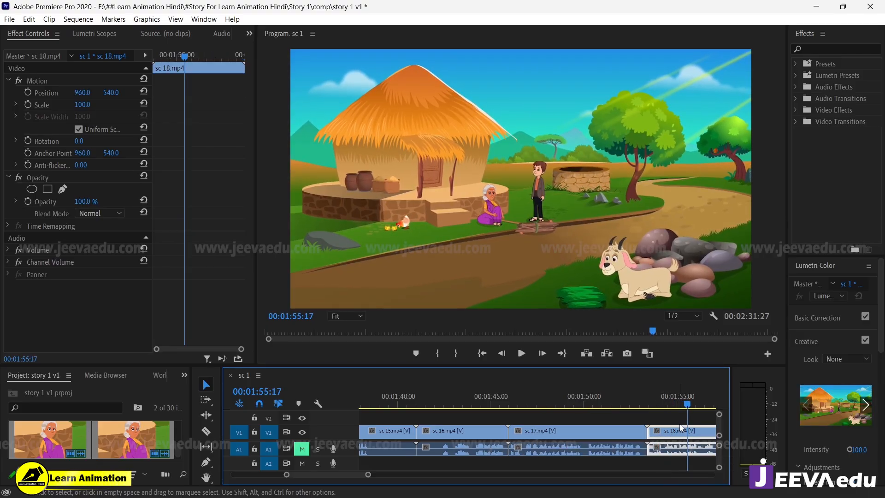
key(space)
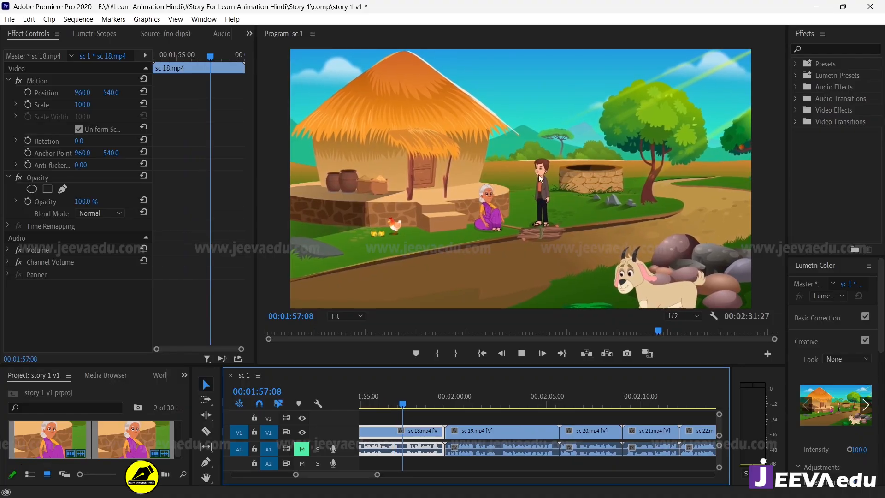
key(space)
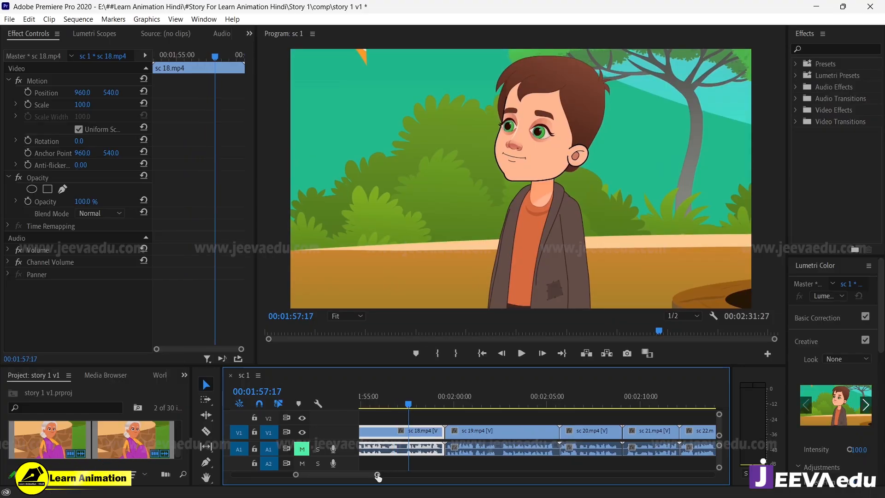
- Move ahead to the sc 23 clip and play through sc 24 to the beginning of sc 25
drag(377, 475, 414, 474)
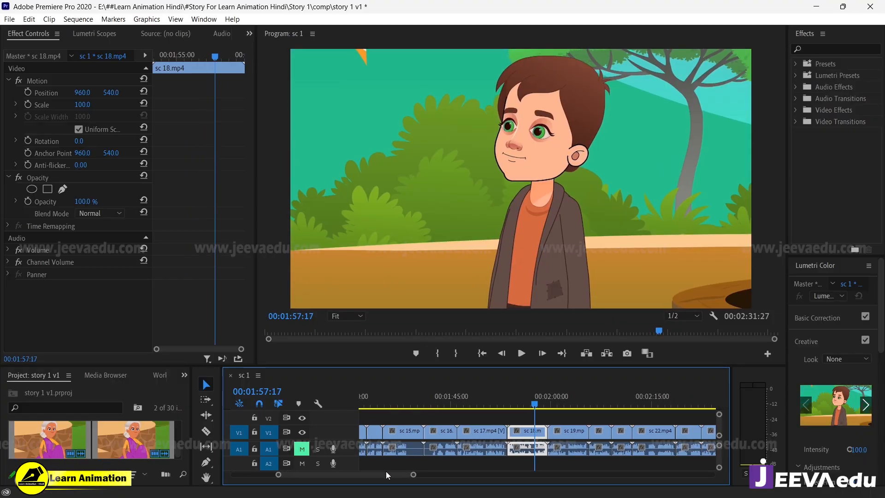
drag(538, 406, 566, 406)
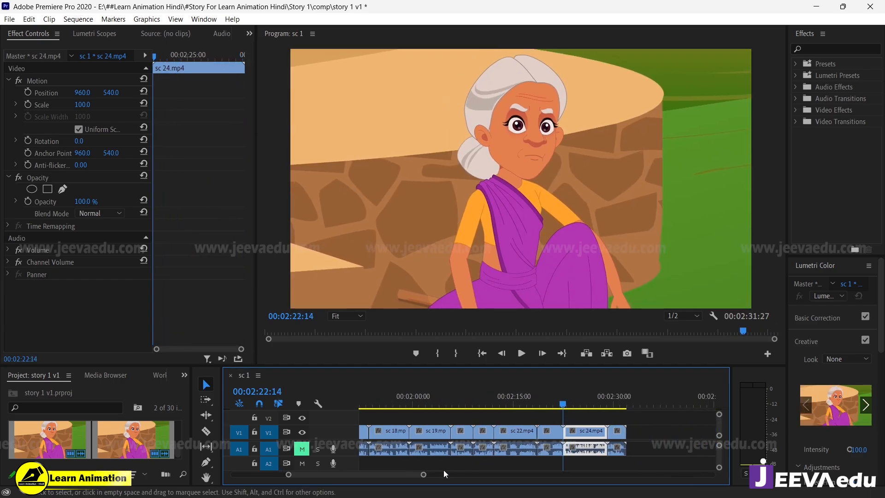
drag(424, 474, 388, 474)
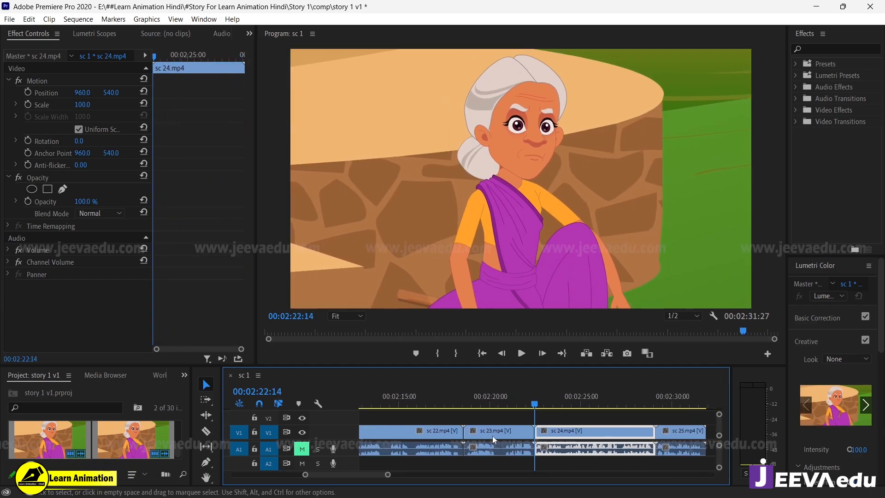
click(516, 400)
key(space)
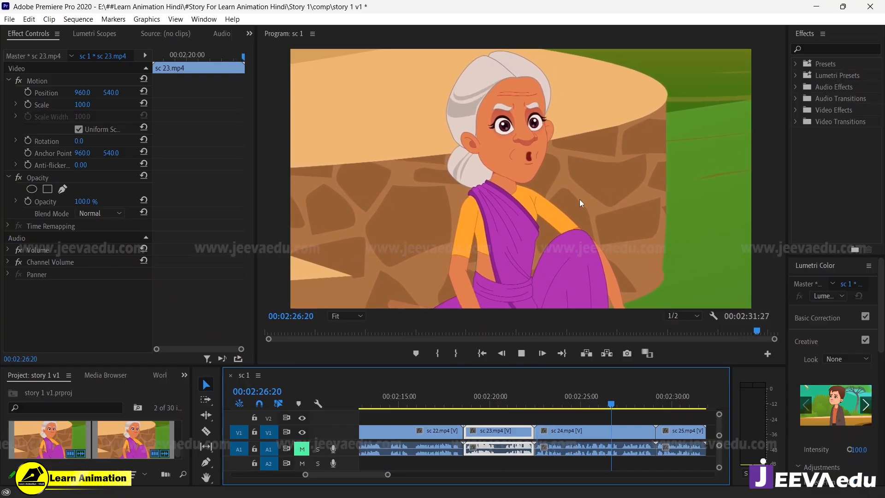
key(space)
key(space)
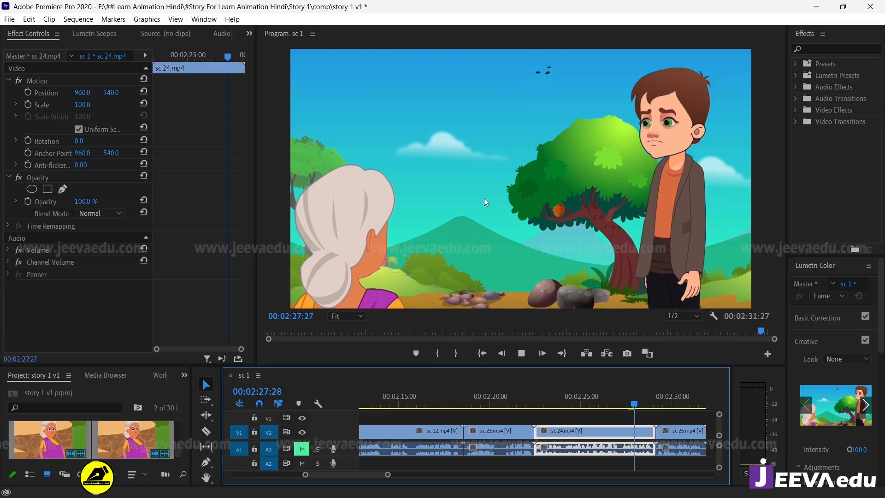
key(space)
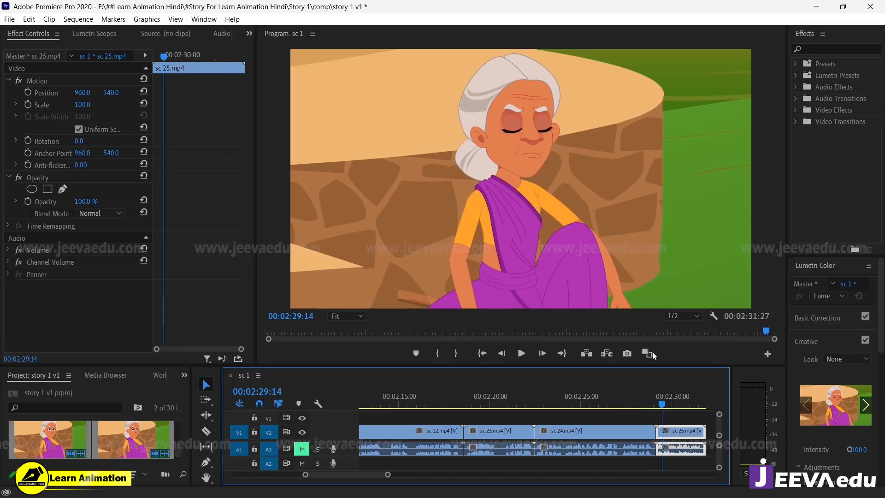
- Replay the second half of sc 24 into sc 25 to check the change of shots
drag(645, 402, 590, 399)
key(space)
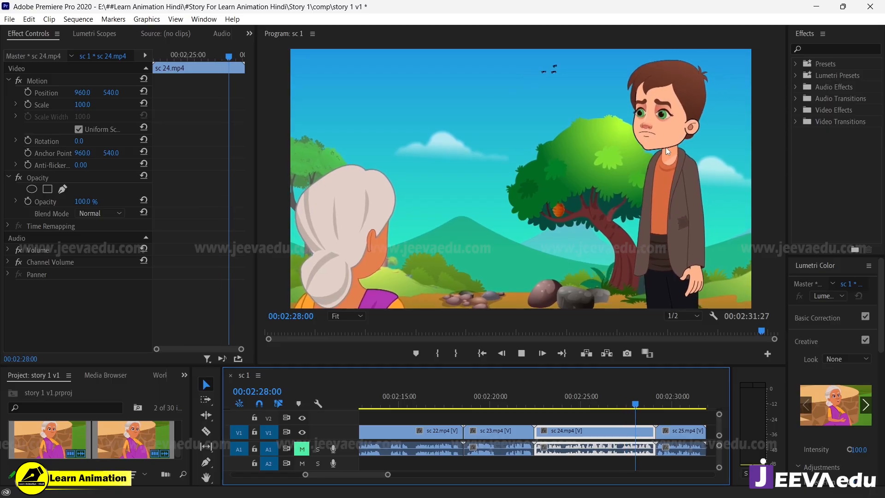
key(space)
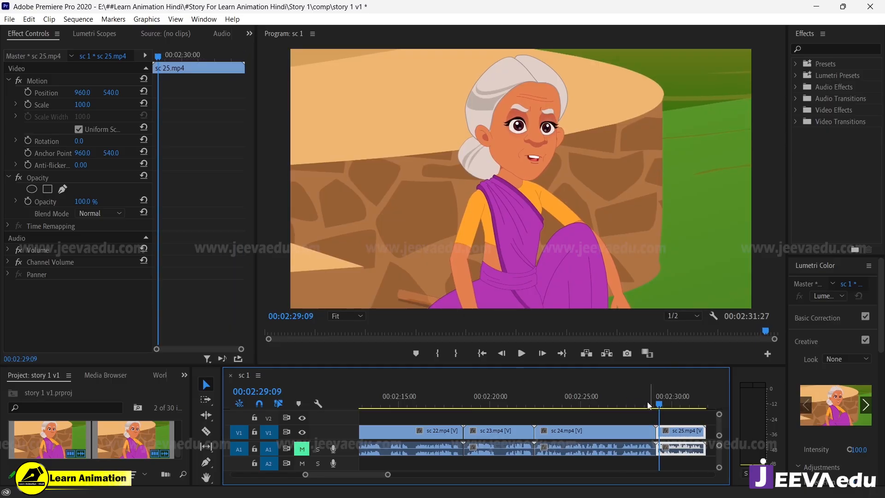
drag(648, 406, 602, 401)
key(space)
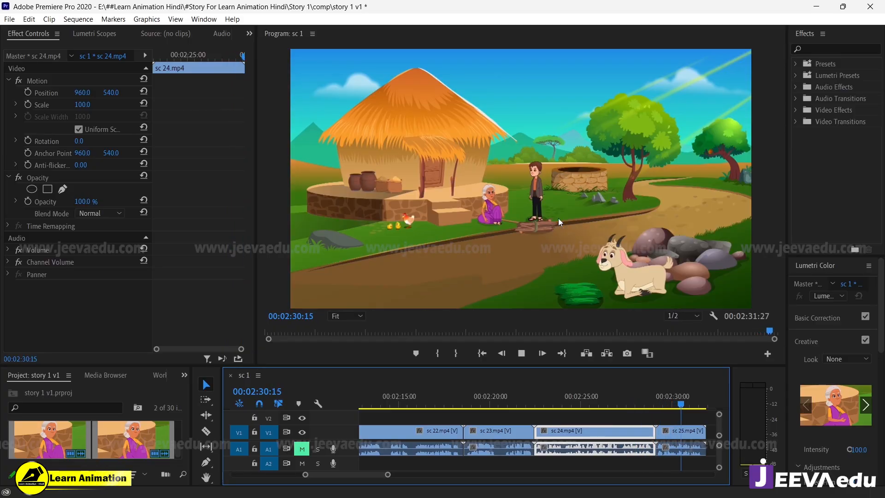
key(space)
- Examine the cut between sc 24 and sc 25 closely, and play across it to the end of sc 25
drag(388, 474, 369, 475)
click(465, 405)
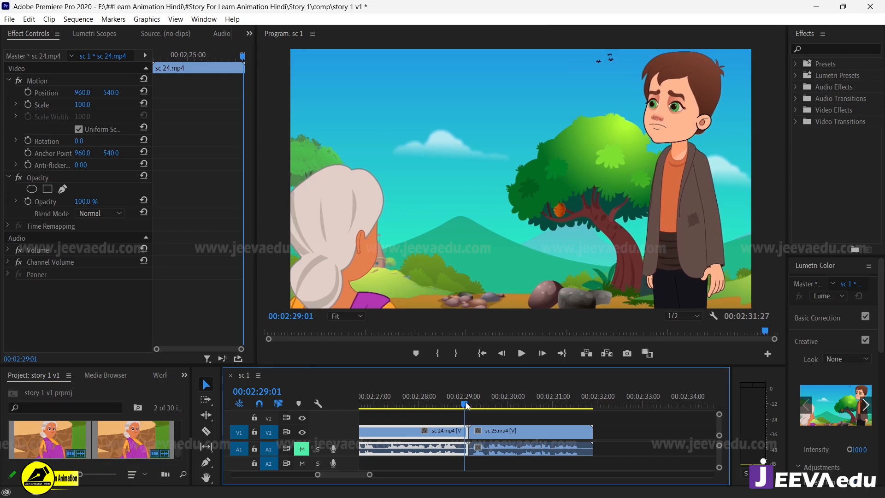
drag(466, 405, 472, 406)
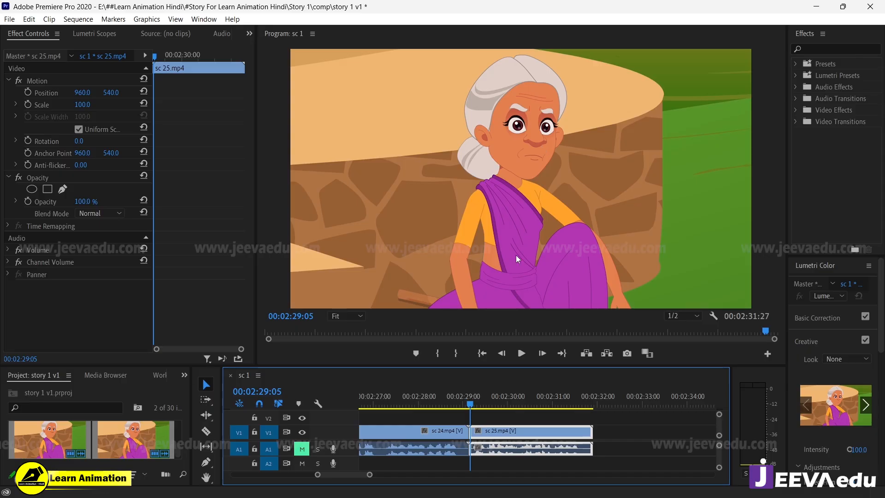
click(447, 400)
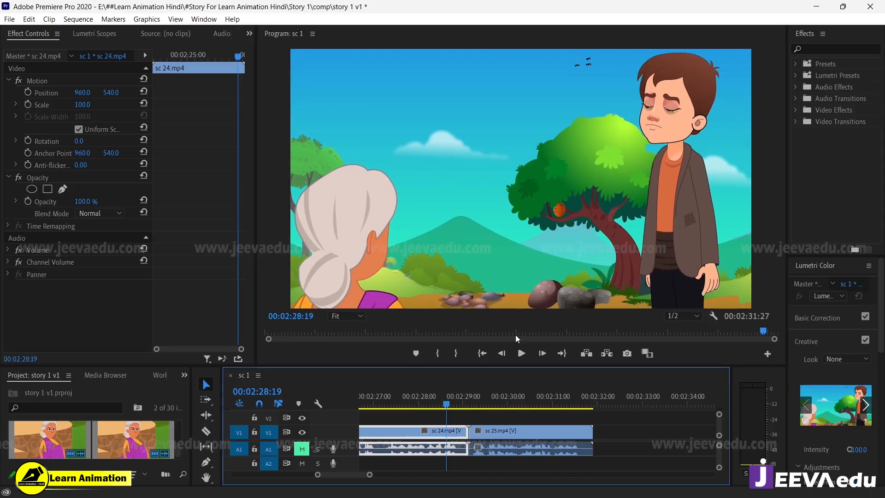
key(space)
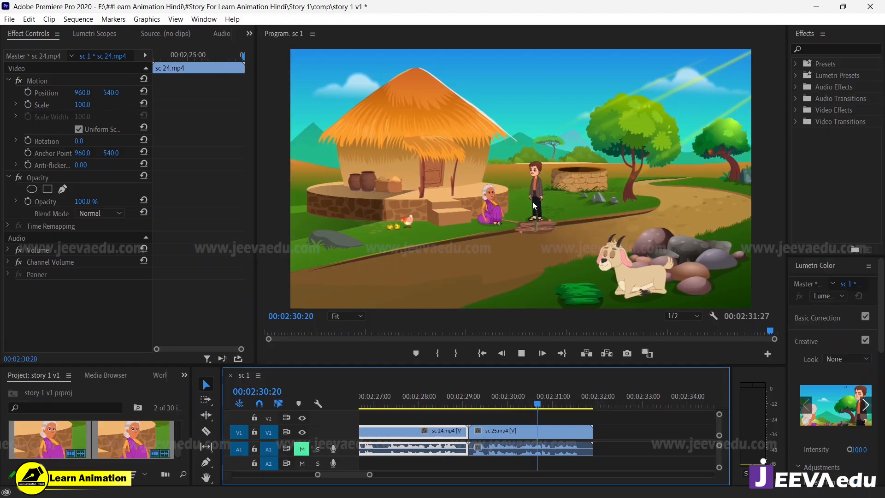
key(space)
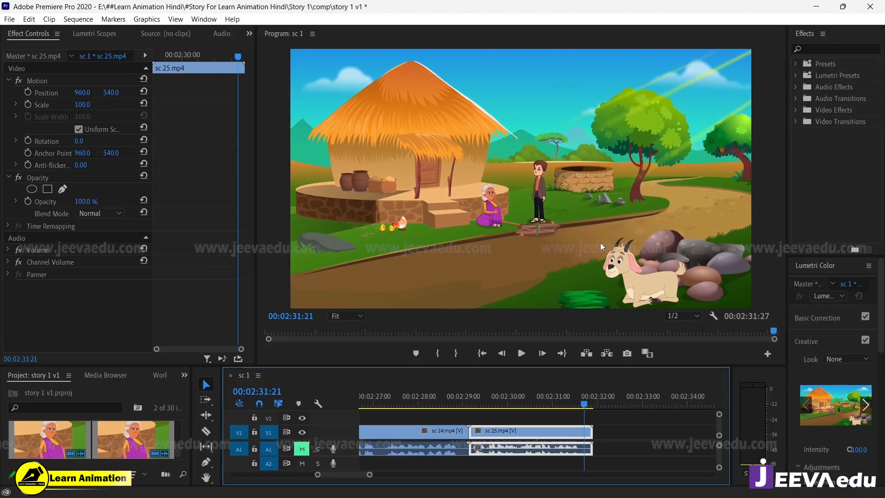
- Replay sc 25 from its start and again from the last part of sc 24 to review its camera shots
click(473, 398)
key(space)
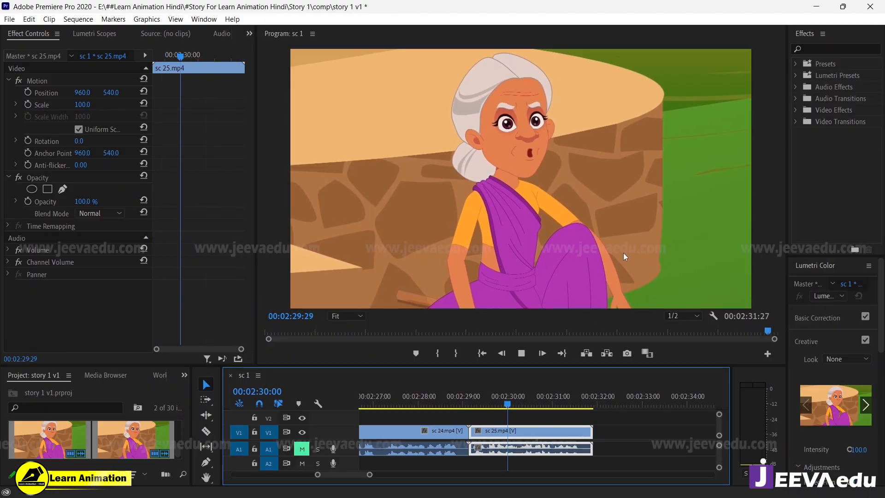
key(space)
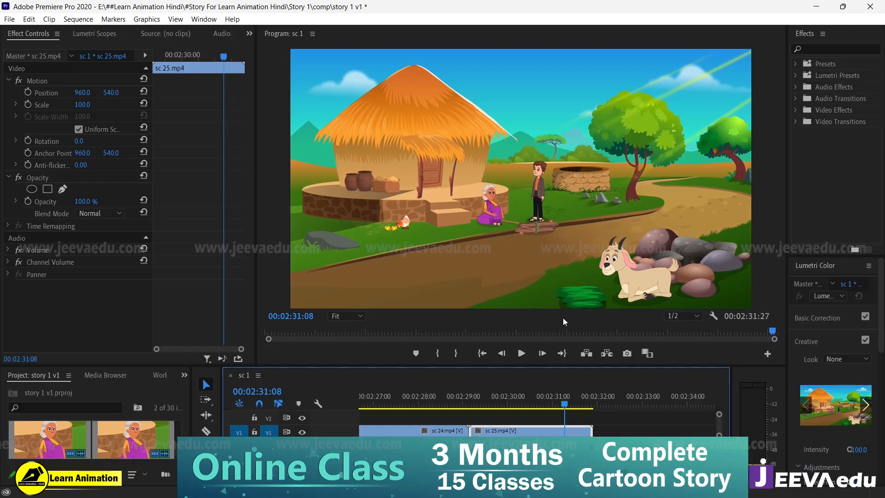
drag(566, 400, 414, 399)
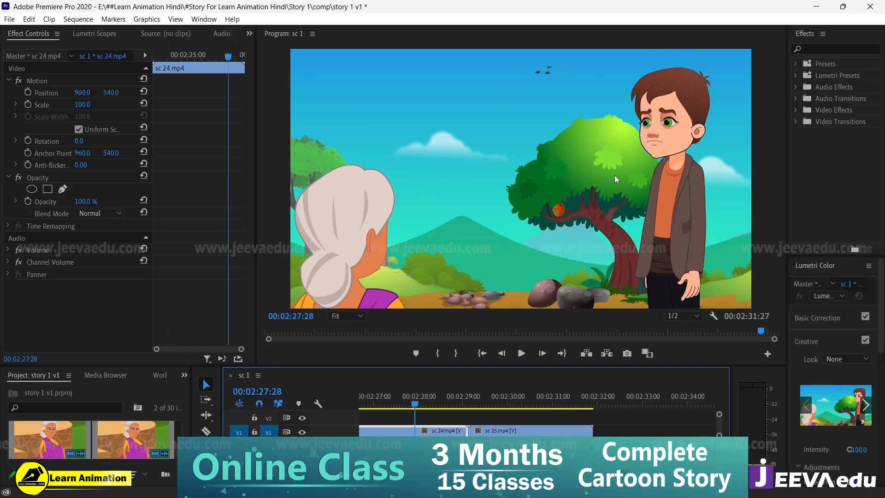
key(space)
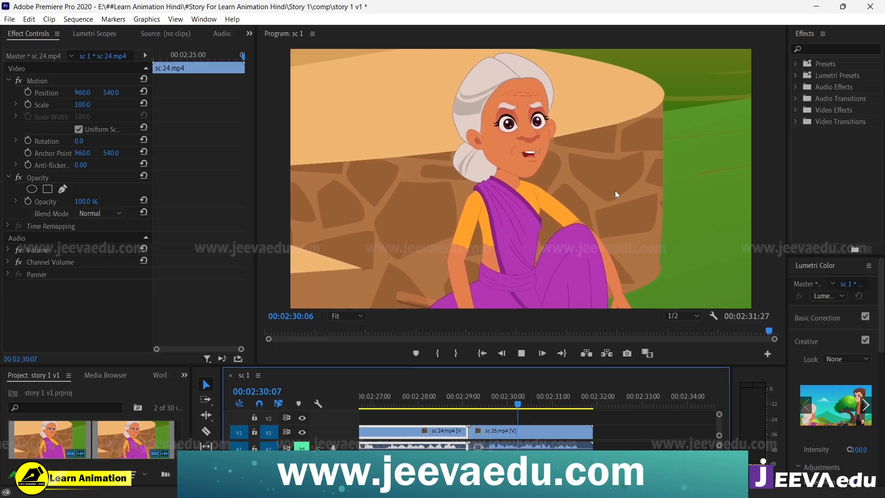
key(space)
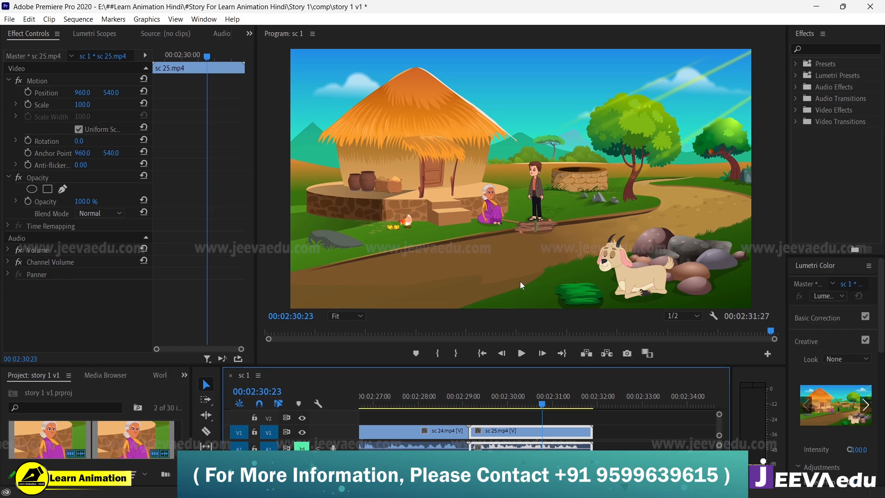
click(474, 394)
key(space)
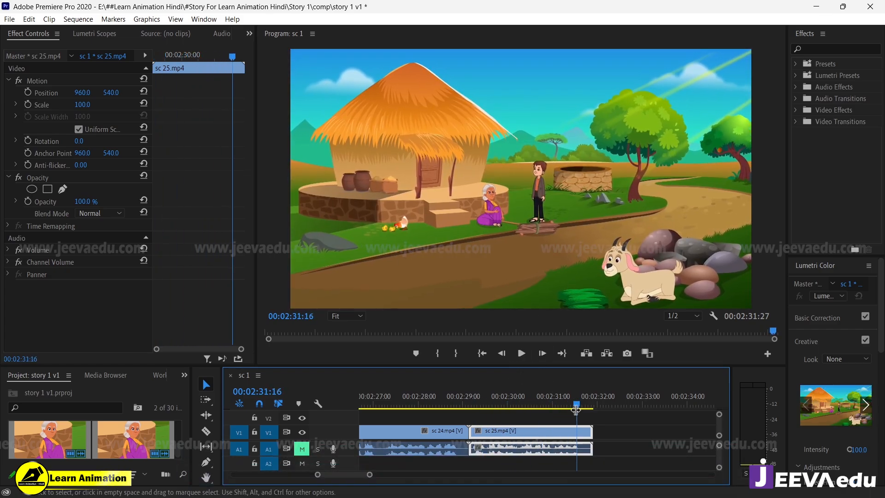
key(space)
- Play the sequence from the sc 22 clip through to sc 25
drag(403, 411, 284, 419)
key(space)
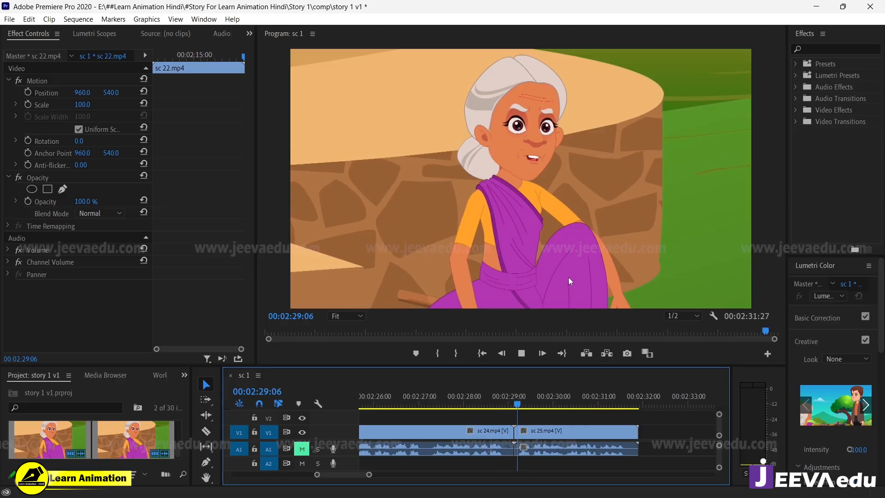
click(550, 431)
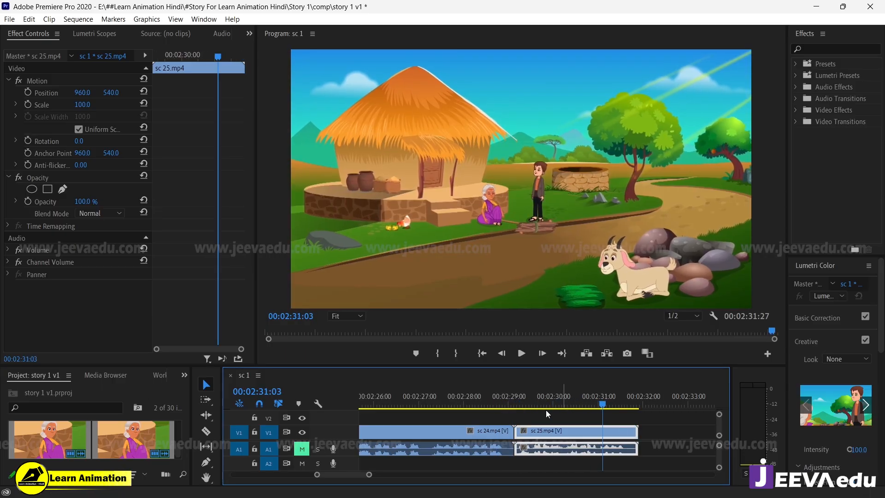
- Return to the sc 12_1 clip and play the sequence from there with track A1 muted
drag(370, 477, 463, 470)
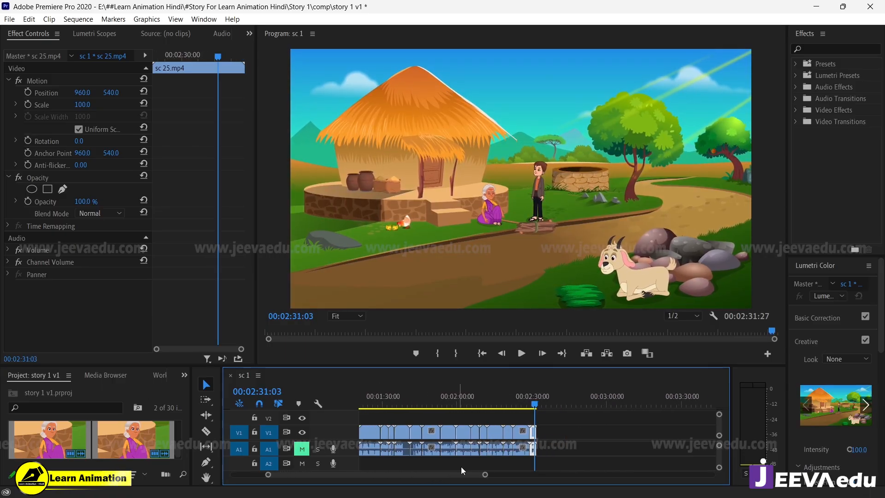
drag(537, 397, 362, 418)
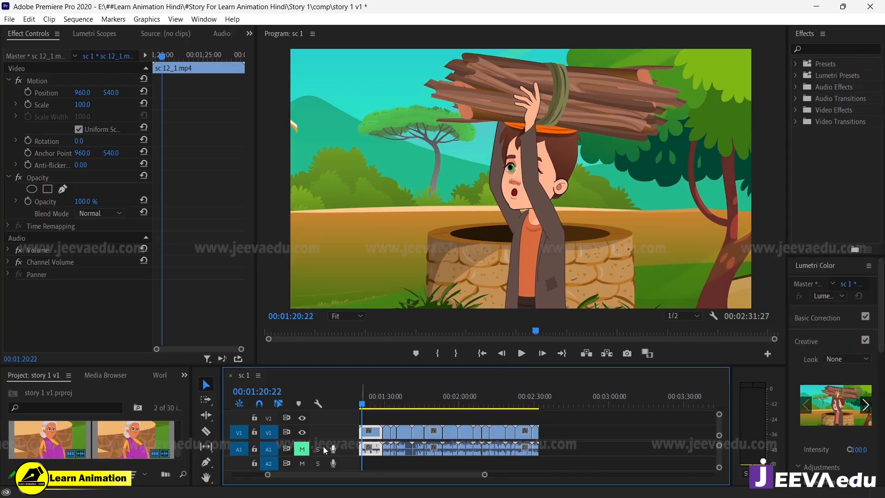
key(space)
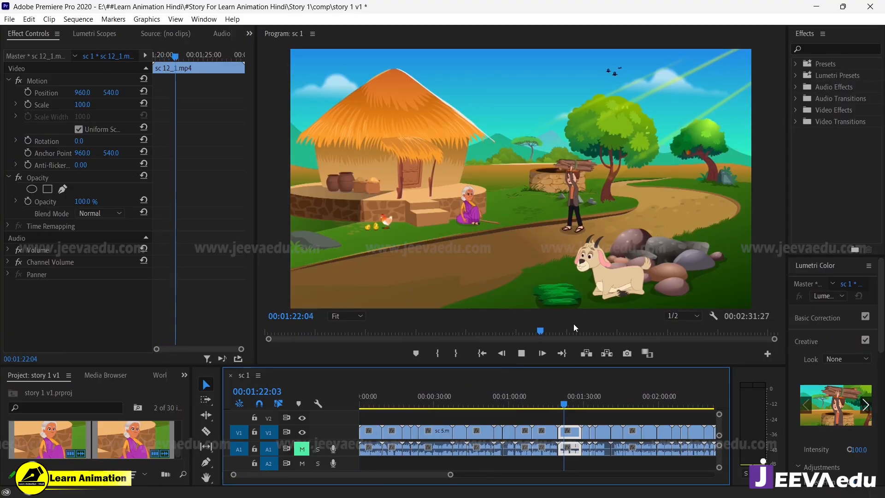